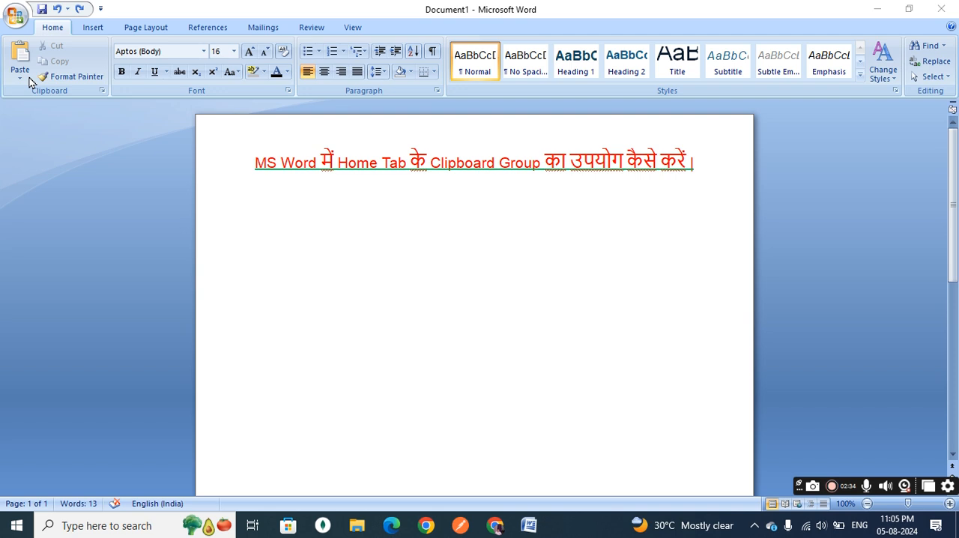
Generate sample text on a new line below the heading with =rand(2,3).
click(707, 164)
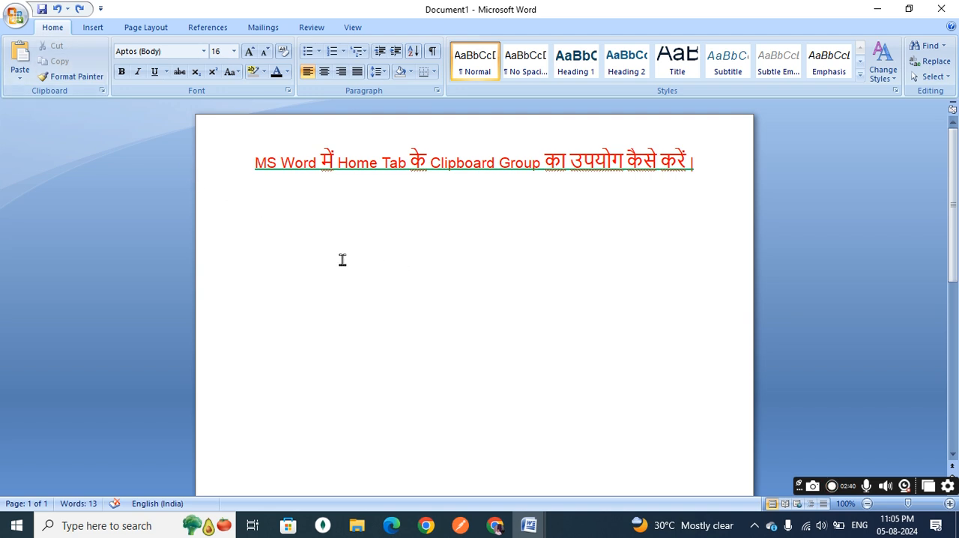
text(=rand)
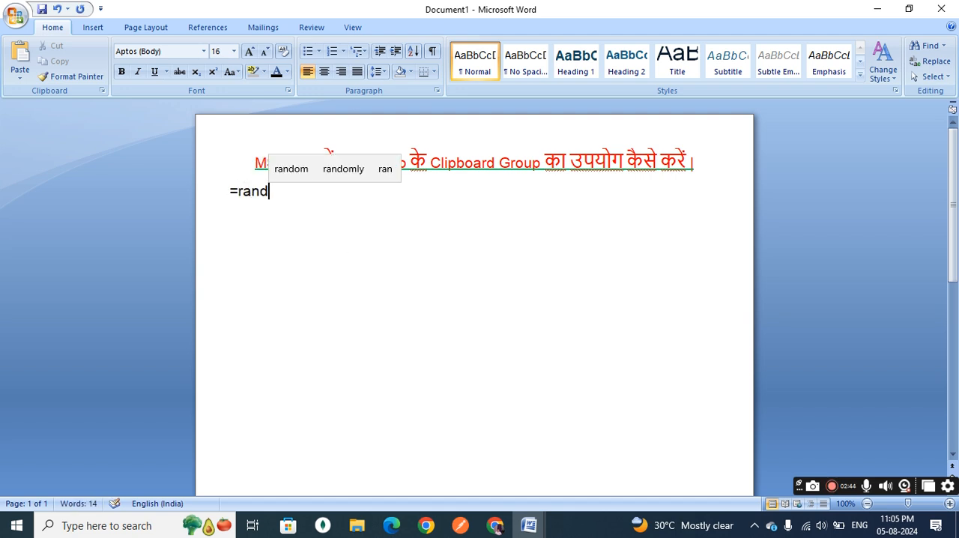
text(()
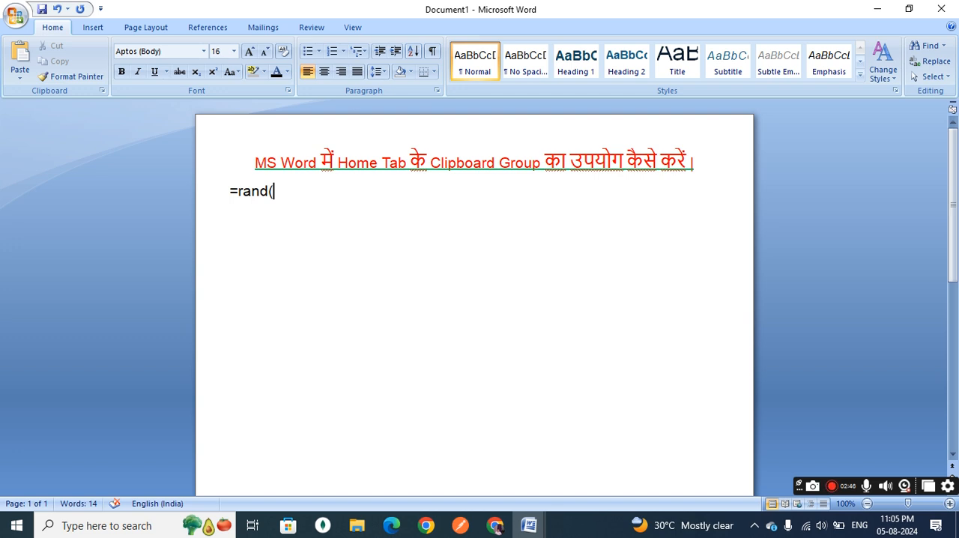
text(2,3))
key(Return)
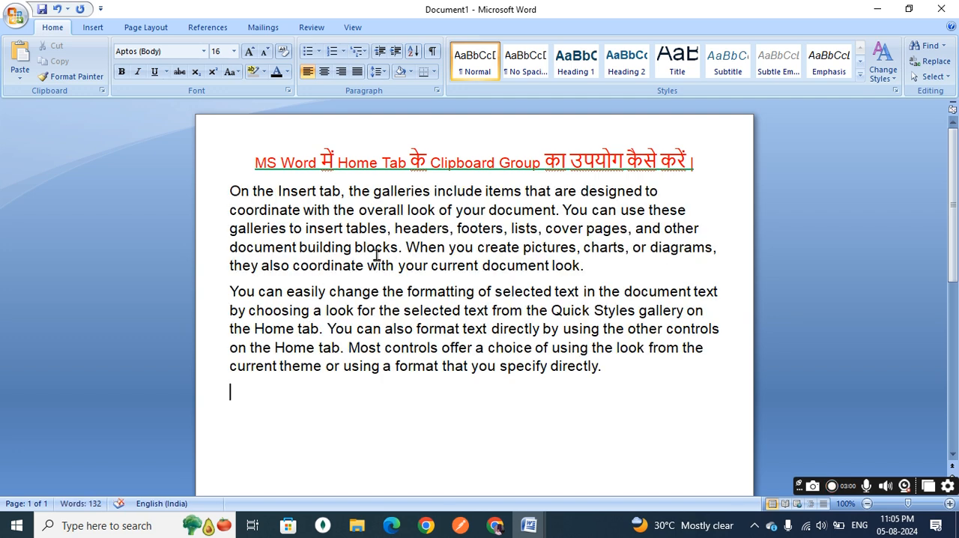
Cut the second paragraph, "You can easily change…", and paste it above the "On the Insert tab" paragraph.
click(228, 291)
drag(228, 291, 606, 375)
key(super+c)
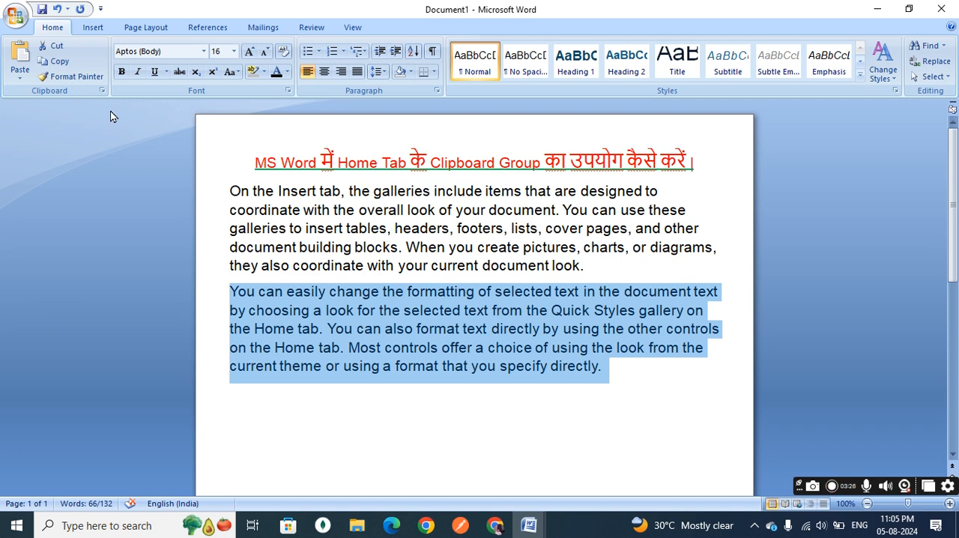
click(56, 50)
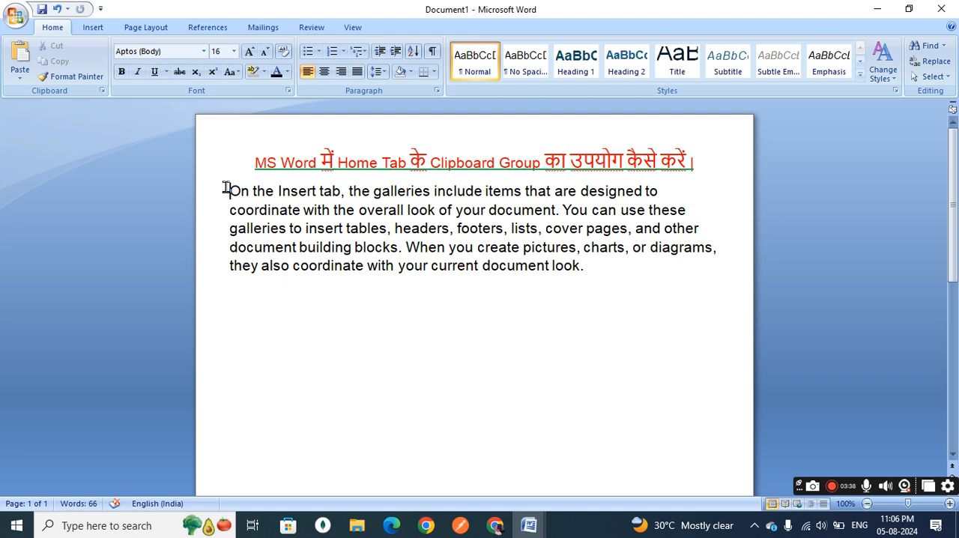
click(21, 53)
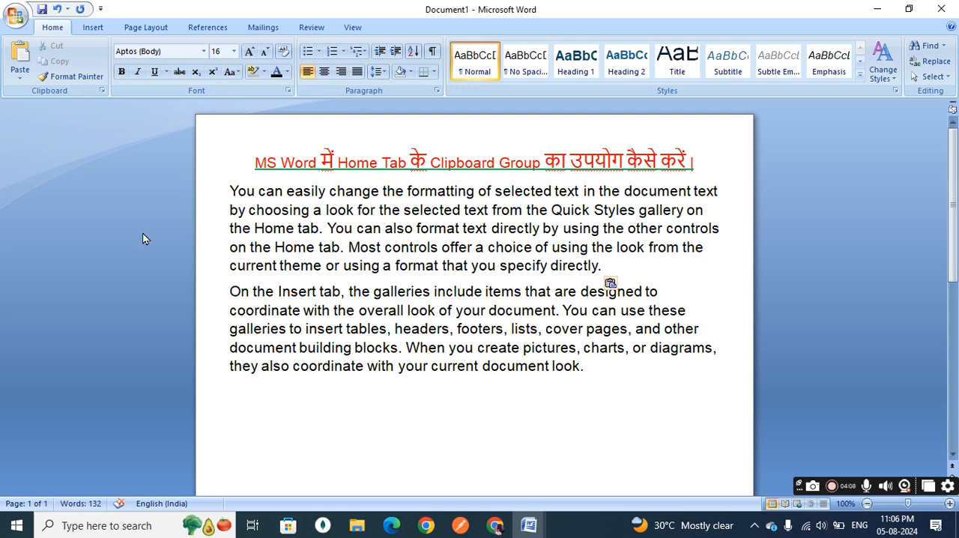
Show the Office Clipboard task pane and copy the whole "You can easily change…" paragraph.
click(102, 92)
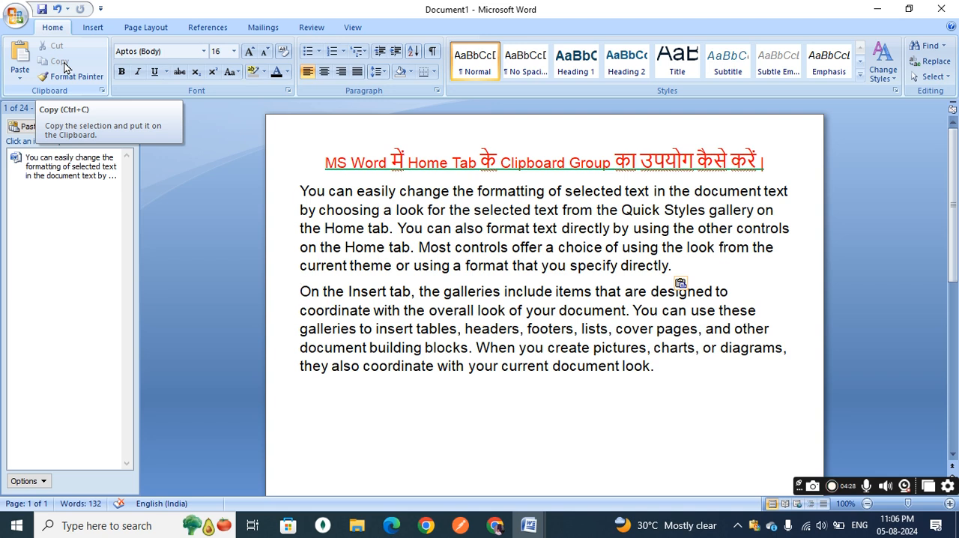
click(297, 192)
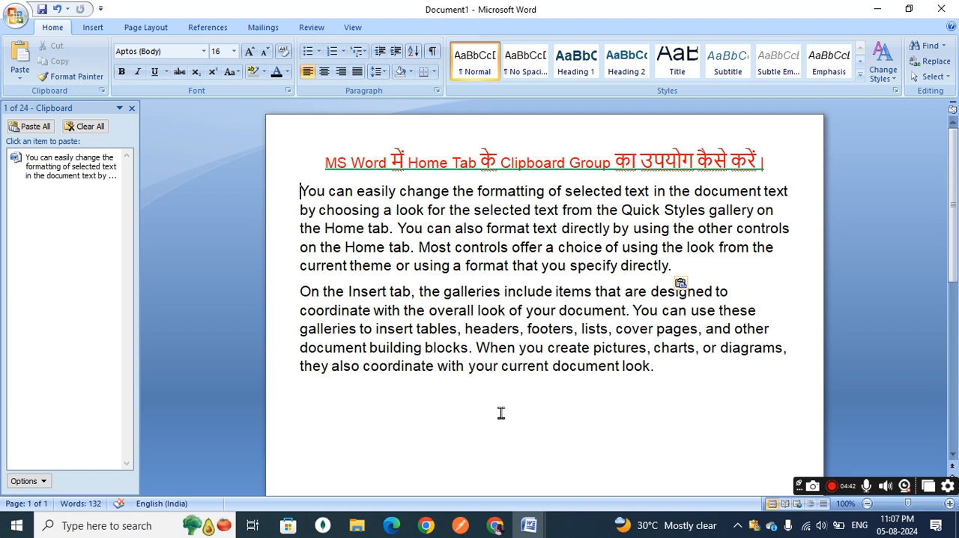
click(676, 265)
drag(677, 265, 282, 199)
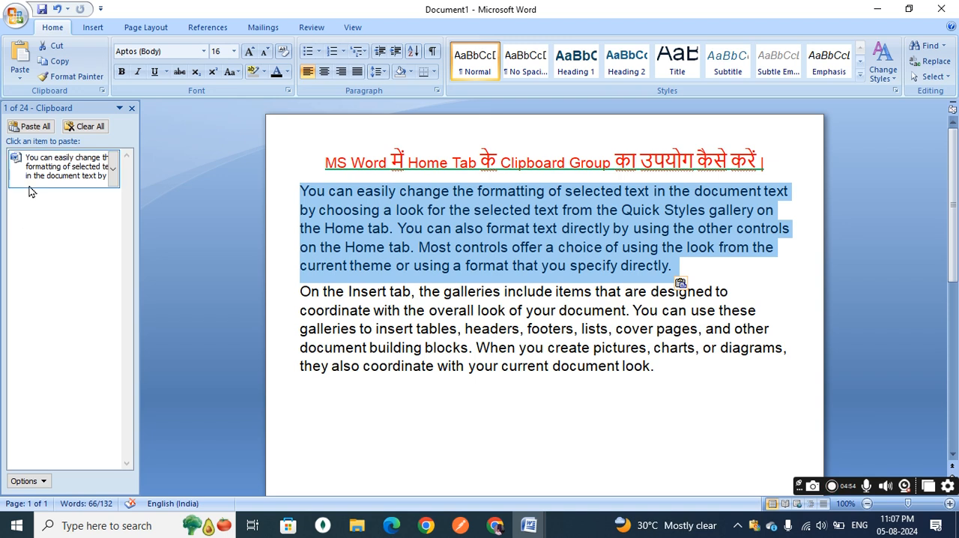
click(58, 63)
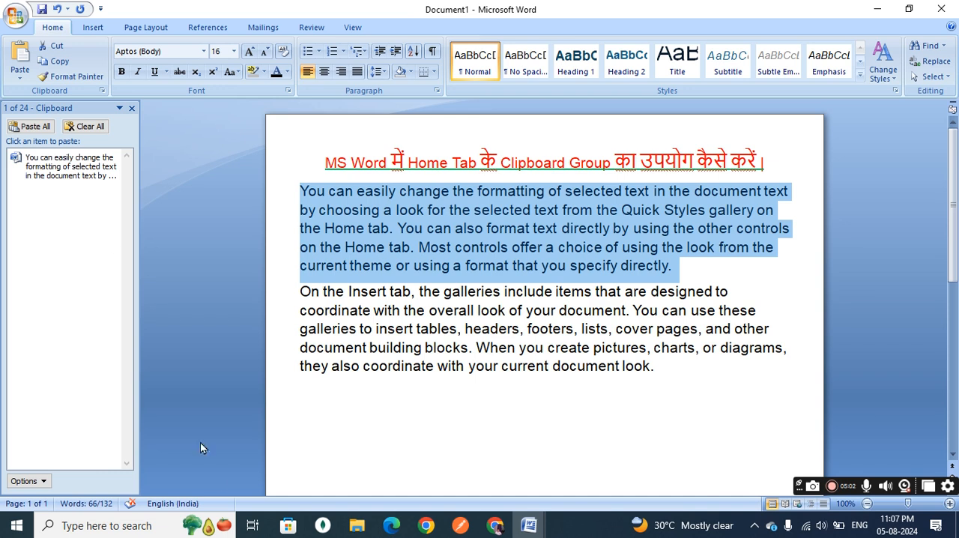
Copy the entire "On the Insert tab…" paragraph to the clipboard.
click(667, 372)
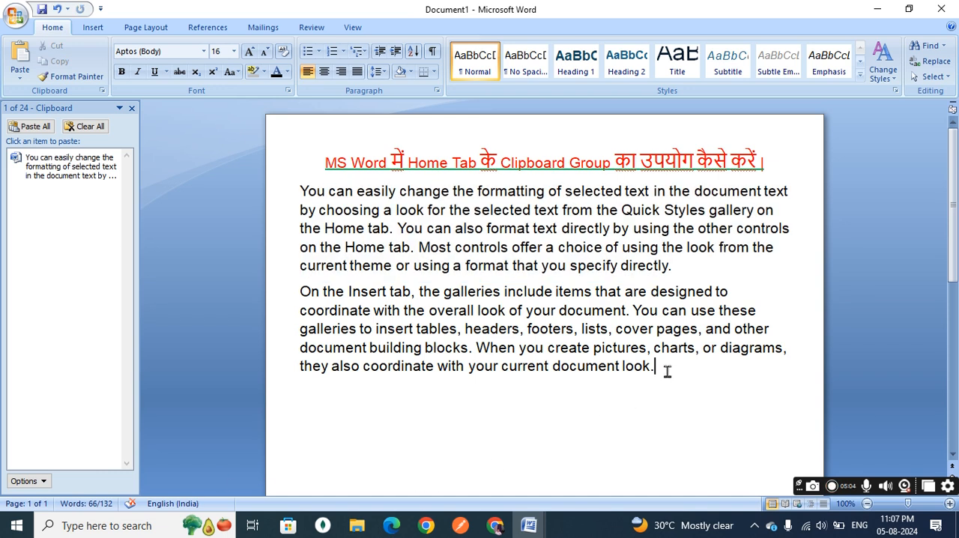
drag(667, 370, 301, 290)
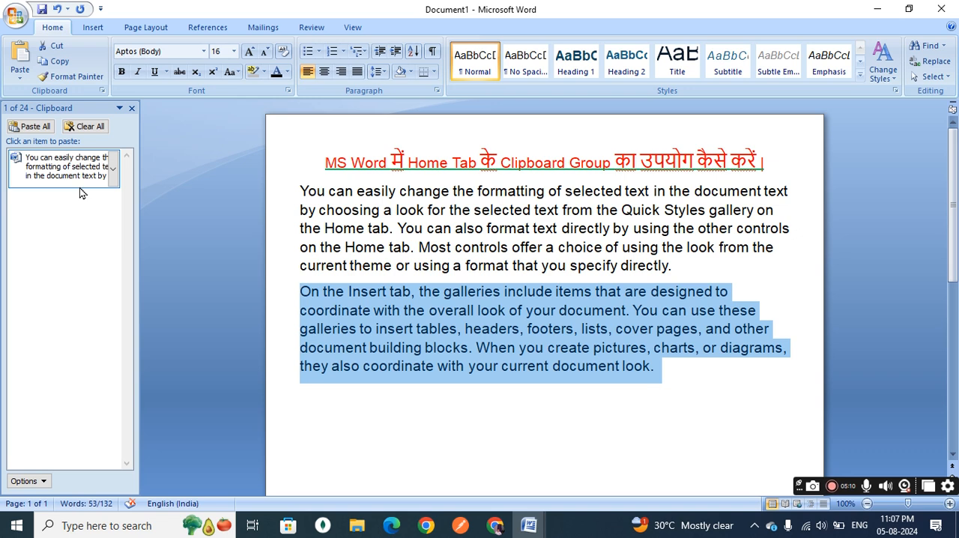
click(63, 63)
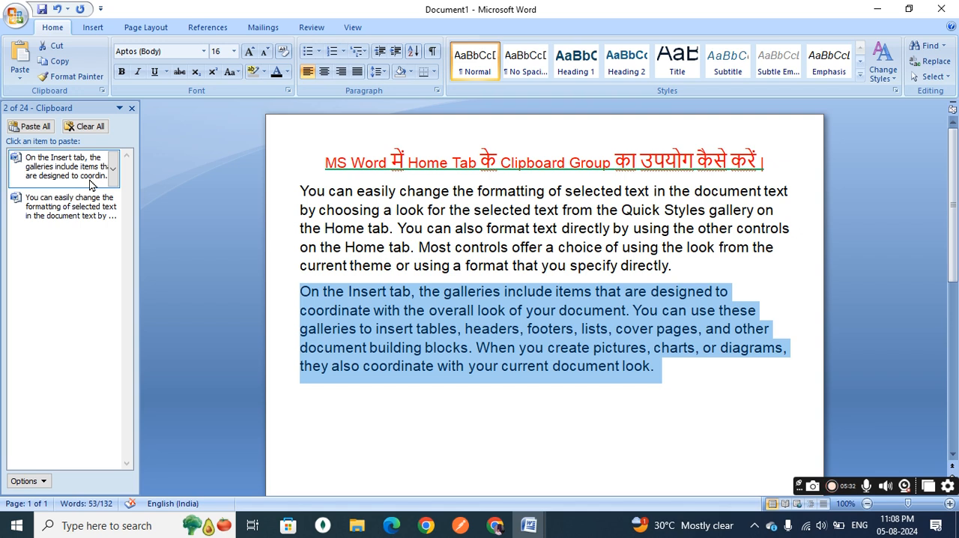
Paste the copied paragraph directly below the heading, before "You can easily change…".
click(688, 380)
click(298, 192)
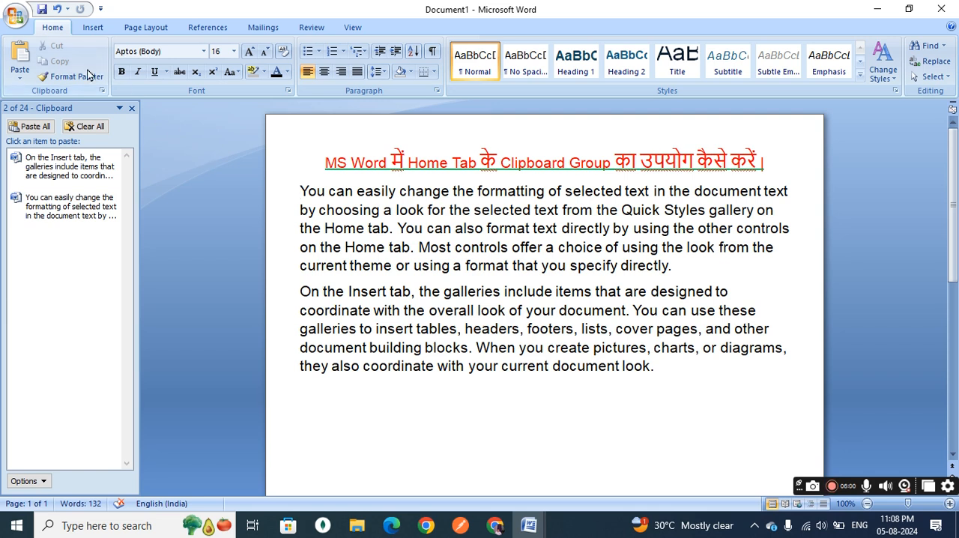
click(20, 54)
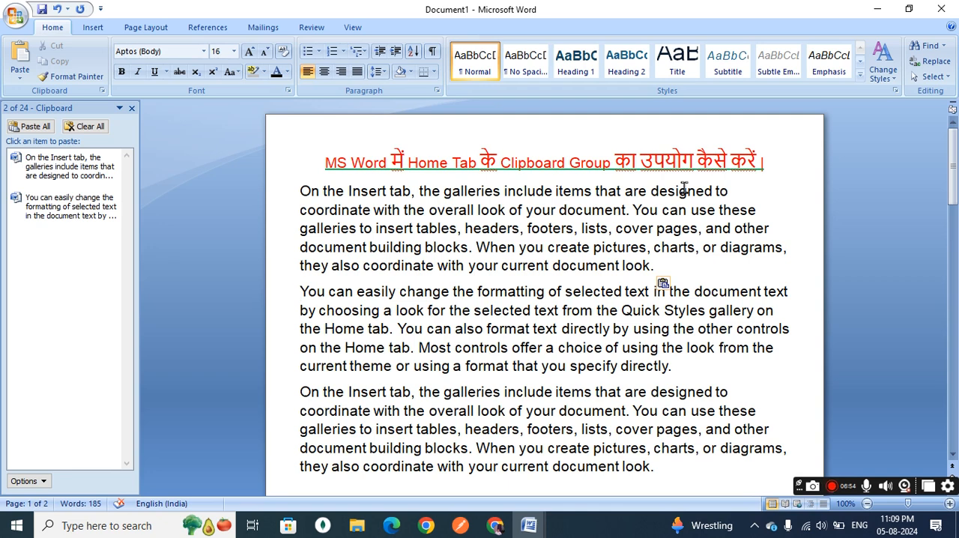
Use Format Painter to apply the formatting of "MS" in the heading to the whole "You can easily change…" paragraph.
click(774, 167)
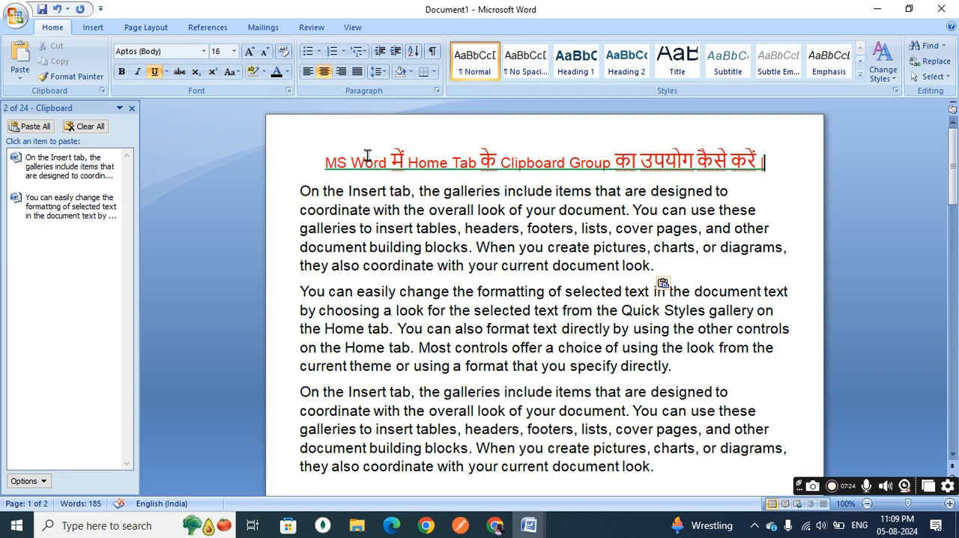
click(314, 163)
drag(314, 163, 345, 163)
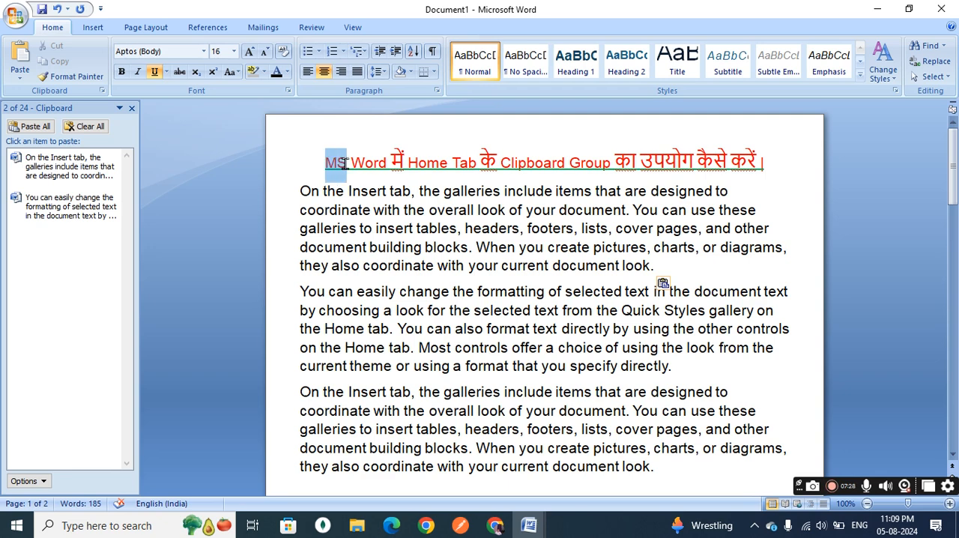
drag(345, 164, 346, 168)
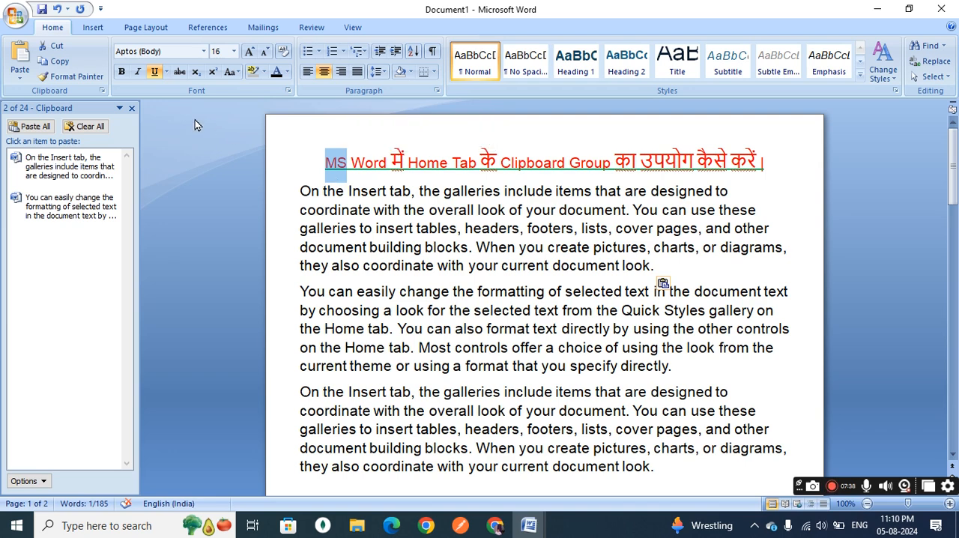
click(74, 78)
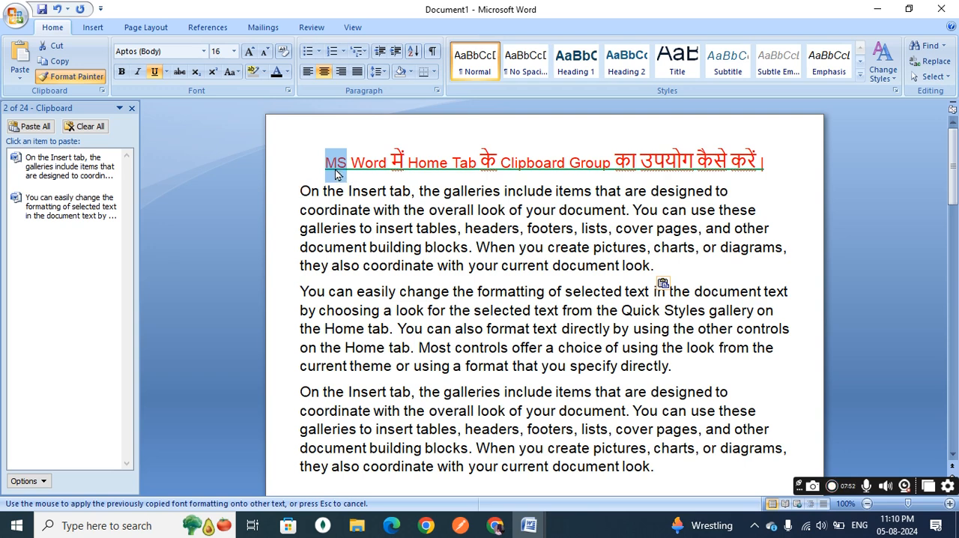
click(296, 290)
mouse_move(296, 290)
mouse_down()
mouse_move(439, 364)
mouse_move(660, 347)
mouse_move(679, 379)
mouse_move(673, 370)
mouse_up()
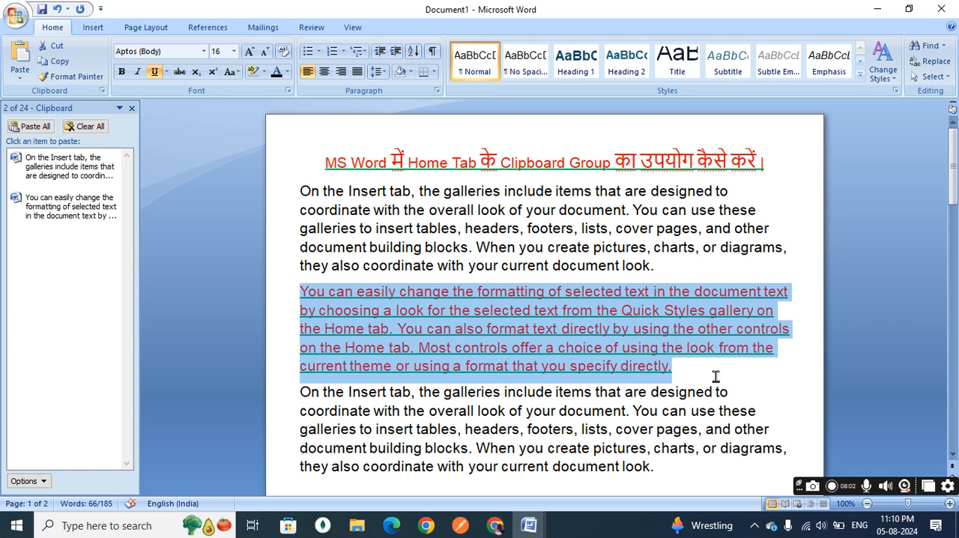
click(715, 376)
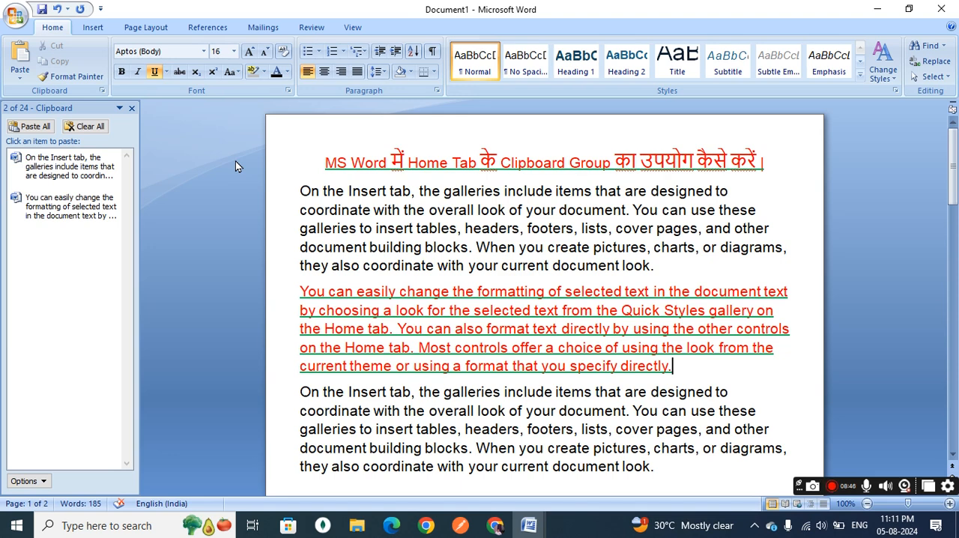
click(23, 81)
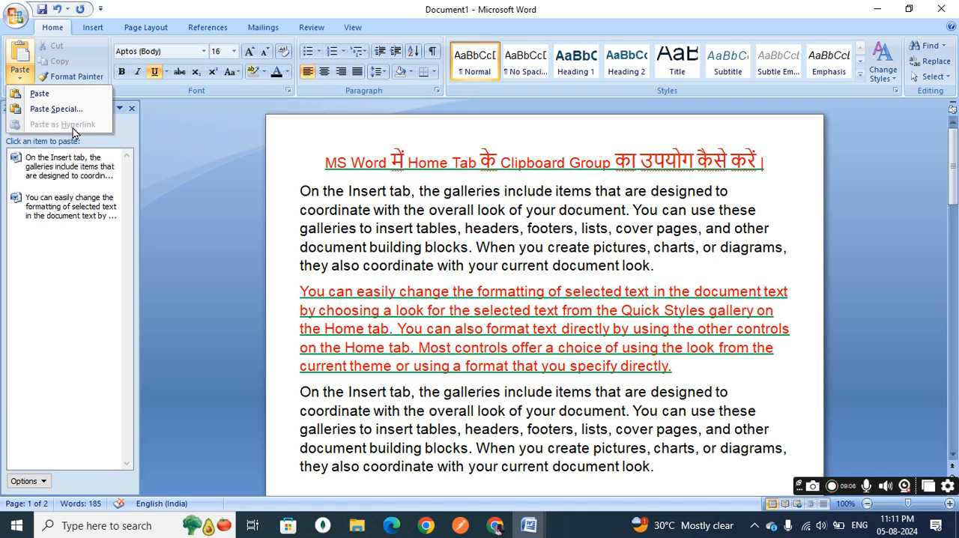
scroll(433, 285, down, 2)
scroll(435, 278, up, 2)
click(660, 271)
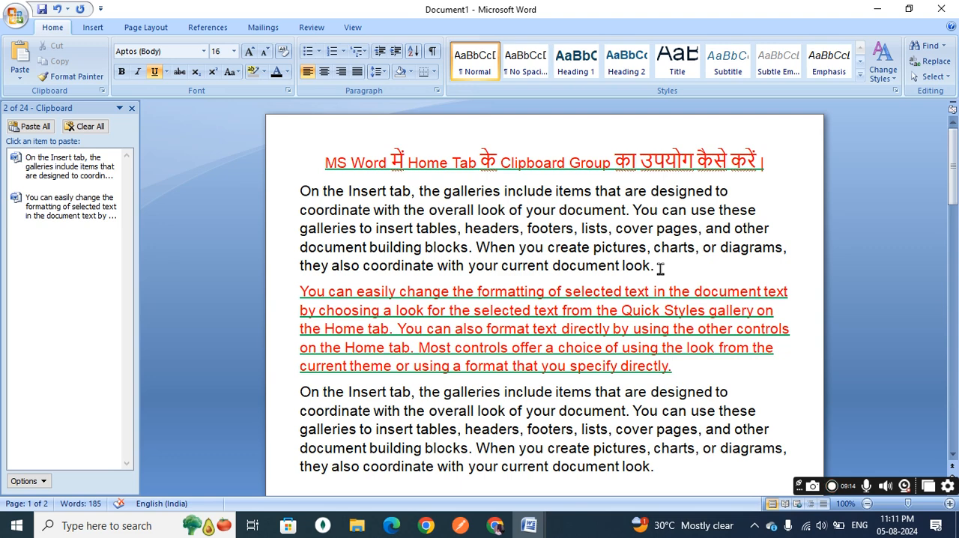
click(660, 267)
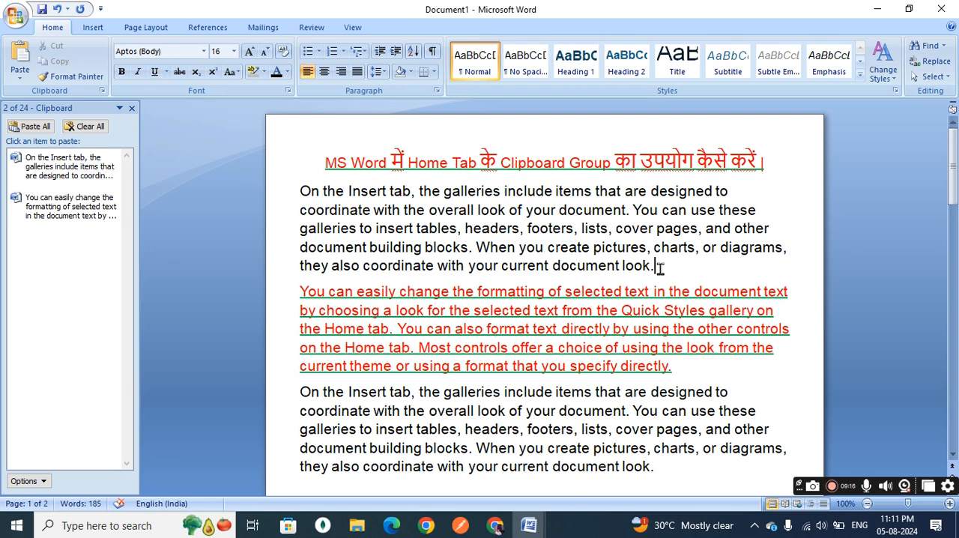
drag(660, 268, 302, 198)
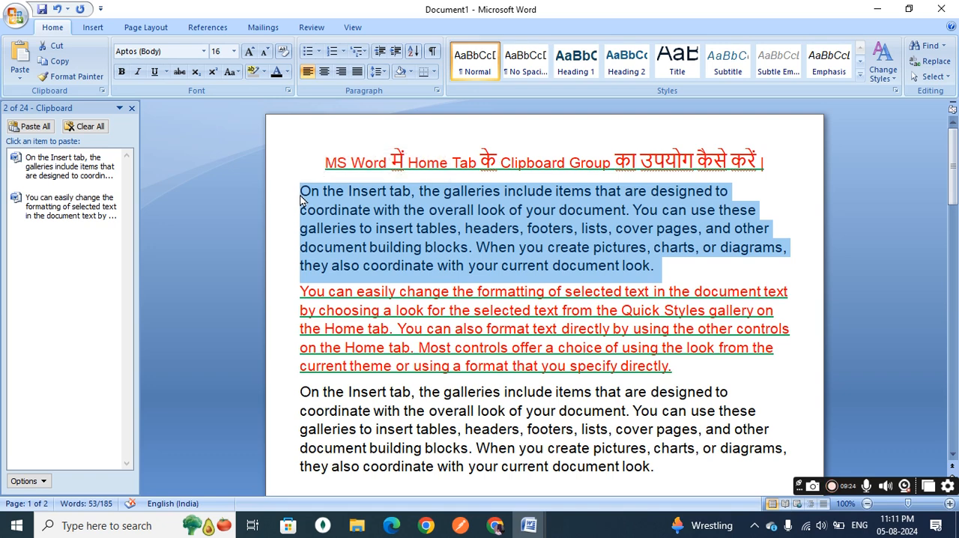
click(302, 165)
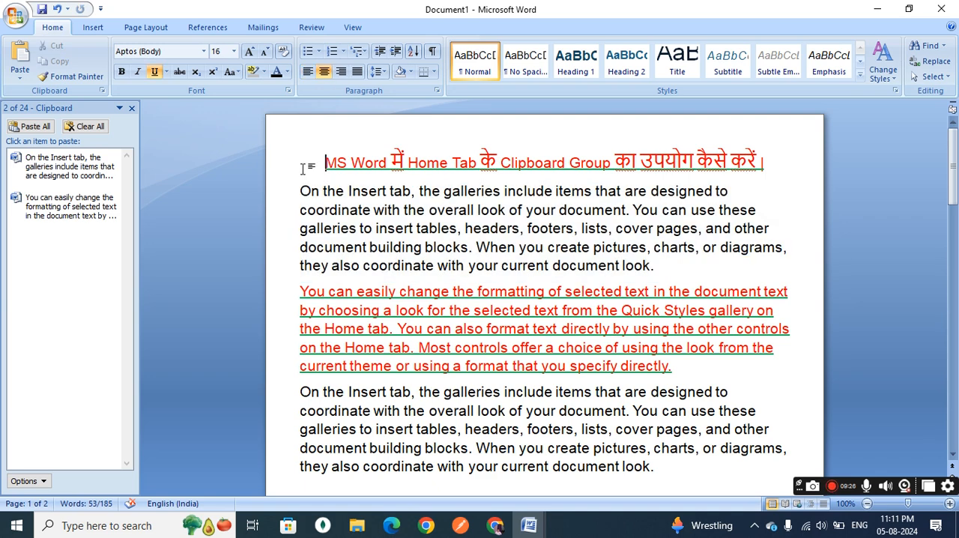
Paste the clipboard contents as a Microsoft Office Word Document Object on the empty line below the last paragraph, using Paste Special.
scroll(349, 292, down, 6)
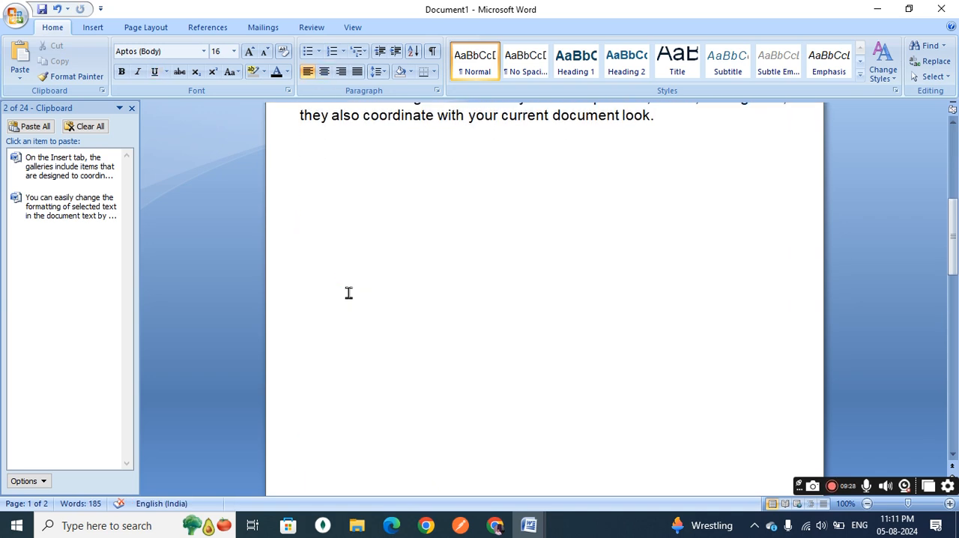
click(19, 79)
click(50, 109)
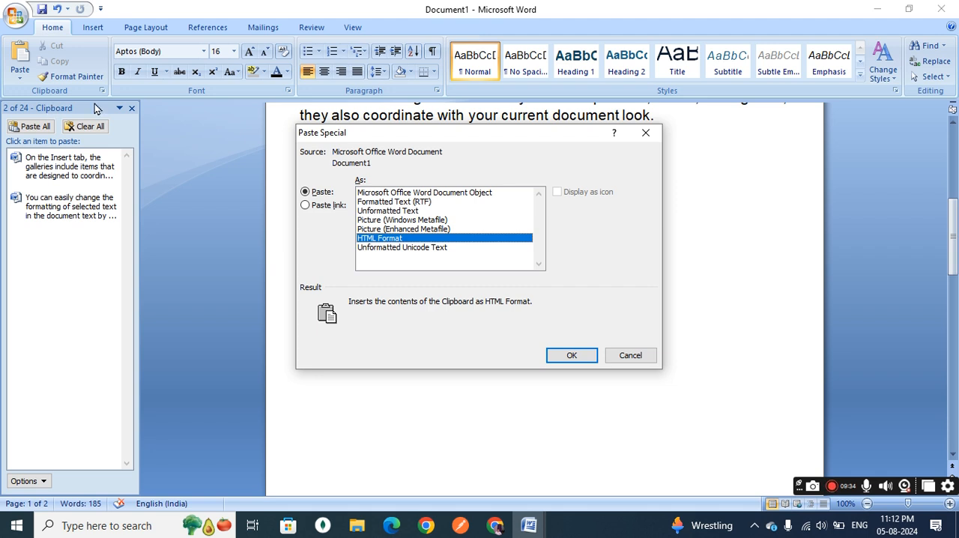
click(393, 193)
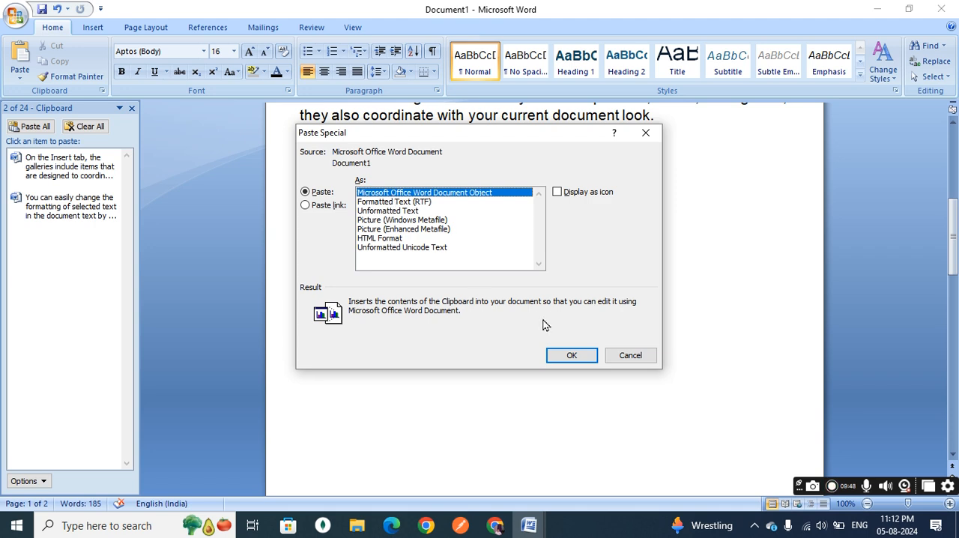
click(569, 355)
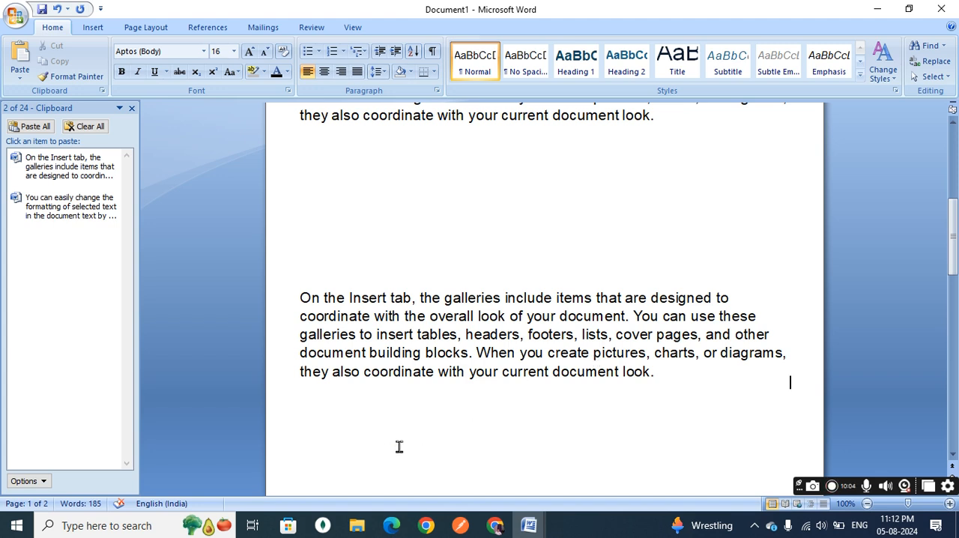
Open the Excel workbook alighment from the desktop folder TechSikhsa youtube videos and dismiss the Office activation wizard.
key(super+d)
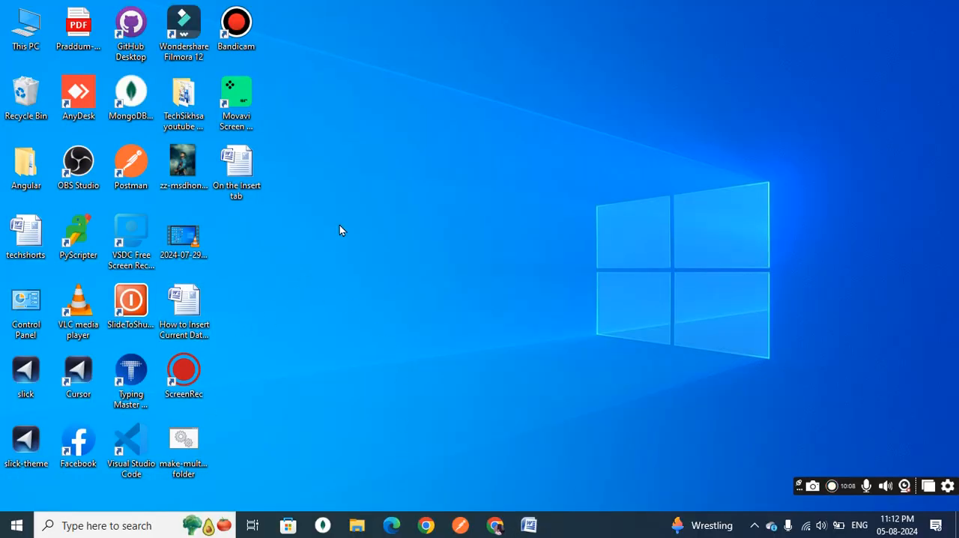
double_click(180, 96)
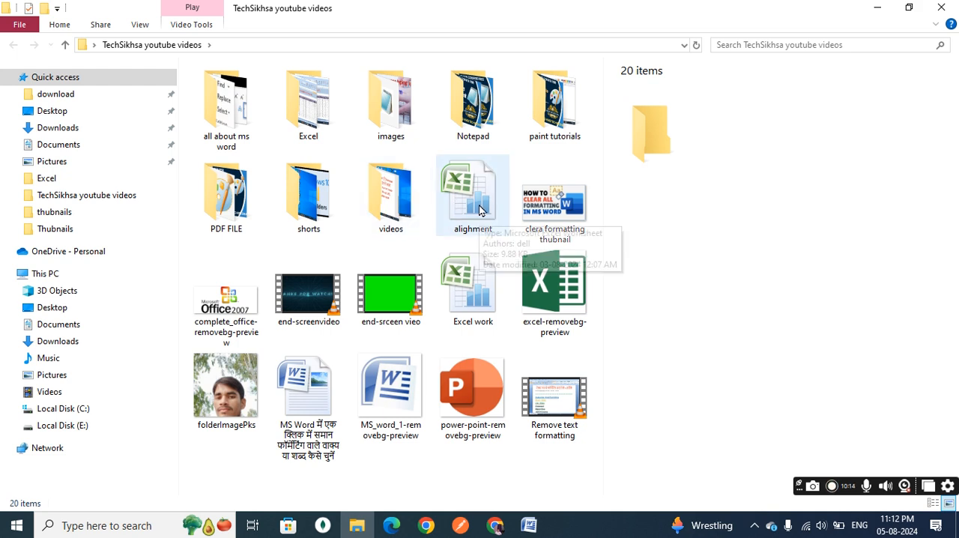
double_click(480, 210)
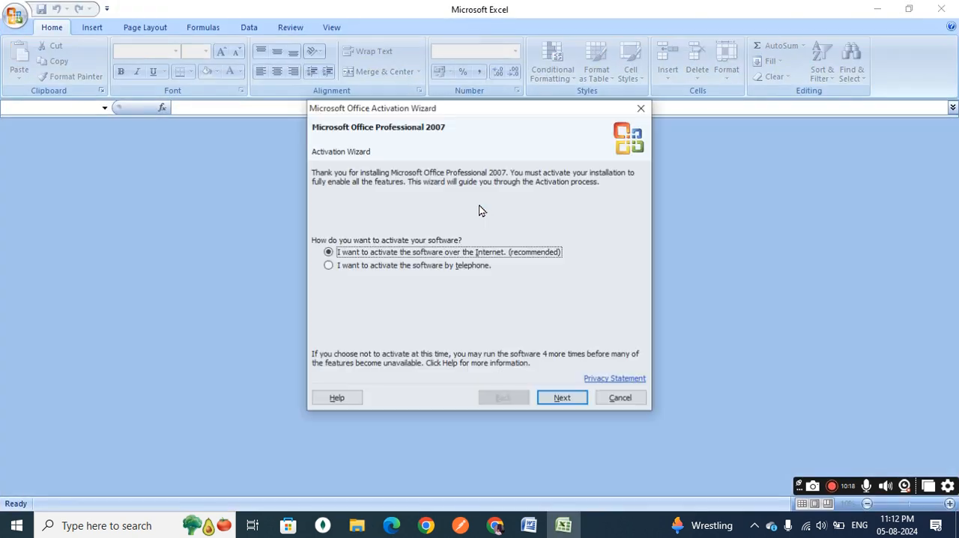
click(613, 403)
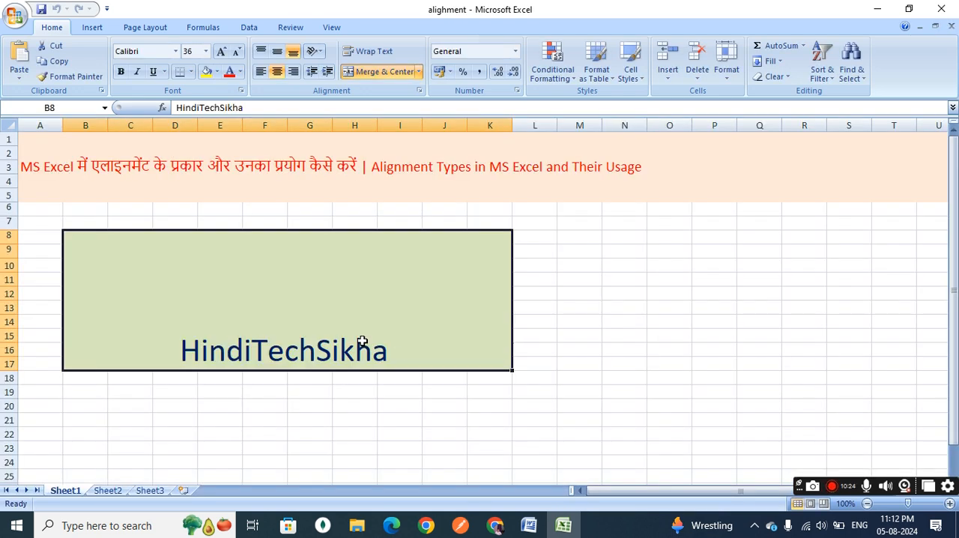
Copy the merged title cell "Alignment Types in MS Excel and Their Usage" from rows 1–5 of Sheet1.
scroll(362, 341, down, 17)
scroll(362, 341, up, 17)
click(578, 362)
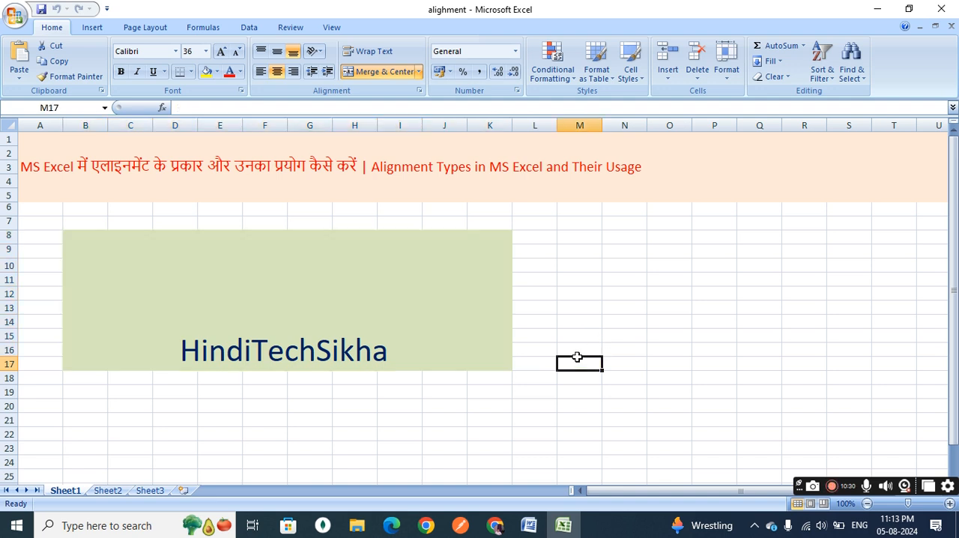
click(691, 163)
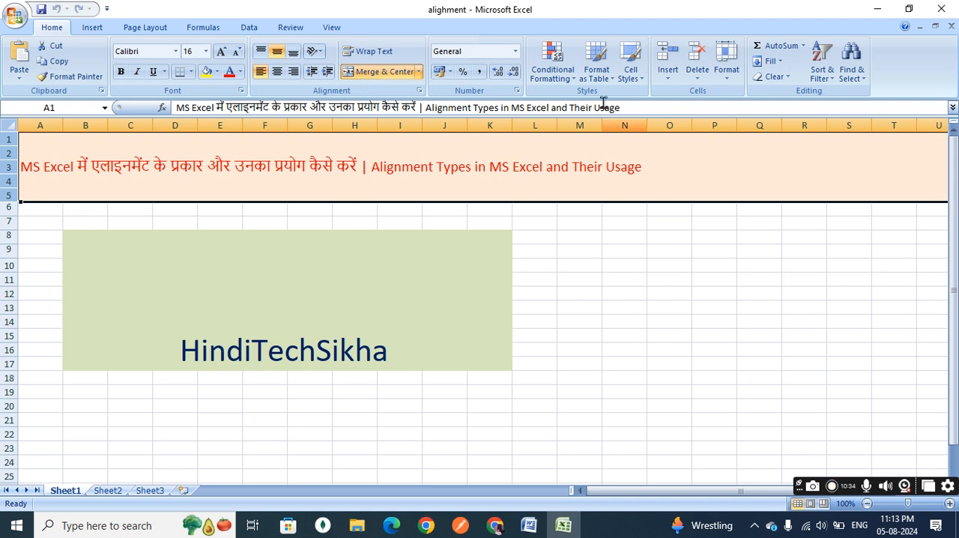
click(59, 62)
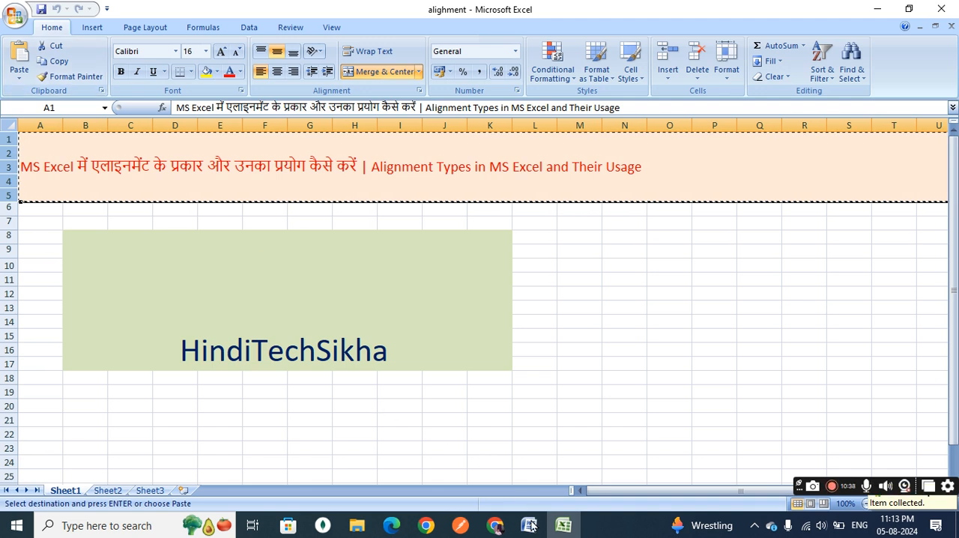
Switch to Document1 in Word and replace the embedded Word document object below the last paragraph with a page break.
mouse_move(530, 525)
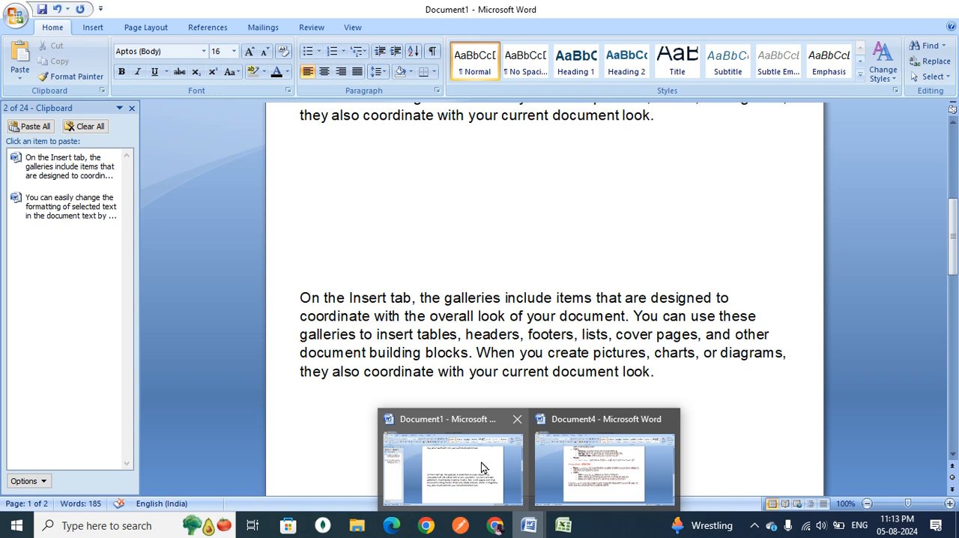
click(481, 465)
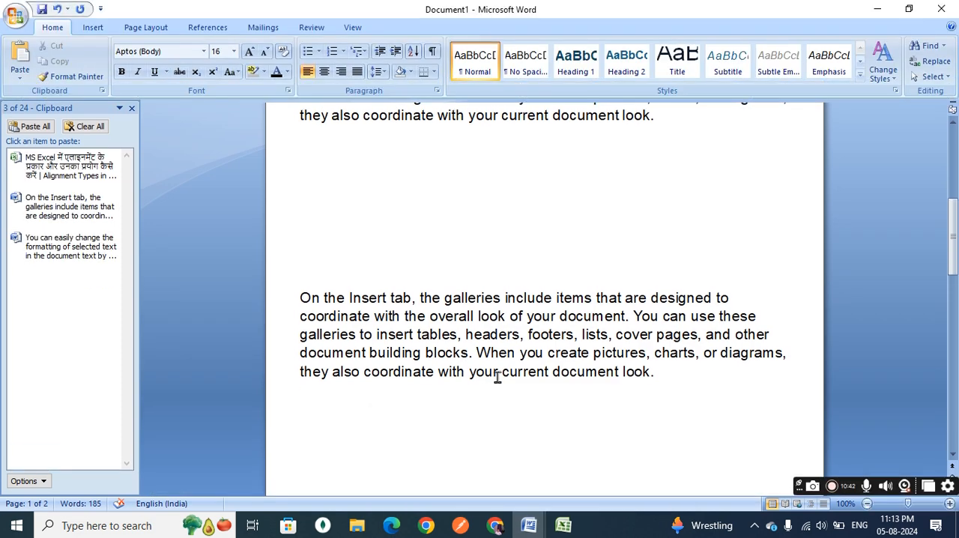
click(673, 380)
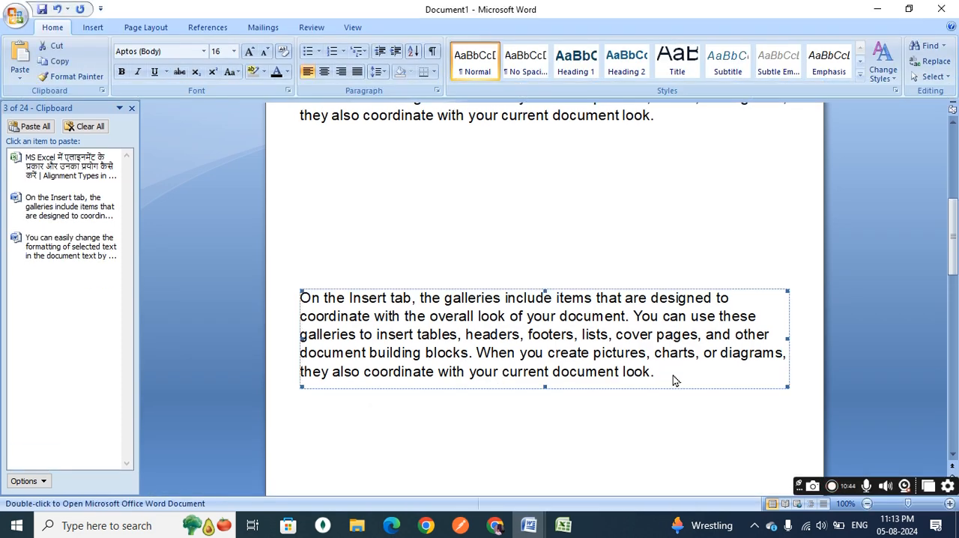
key(ctrl+Return)
scroll(556, 373, down, 5)
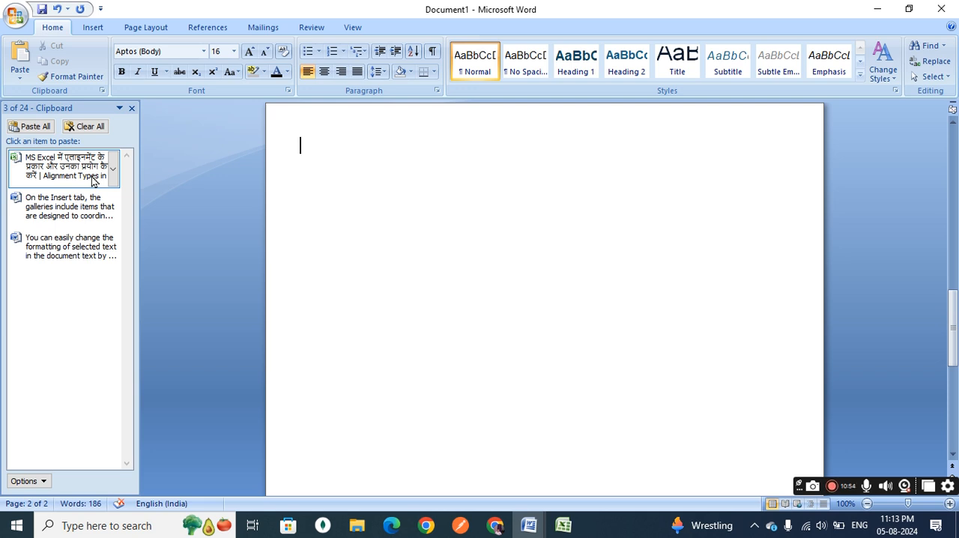
Paste the copied Excel title as a Microsoft Office Excel Worksheet Object on the blank page using Paste Special, and delete the object.
click(22, 79)
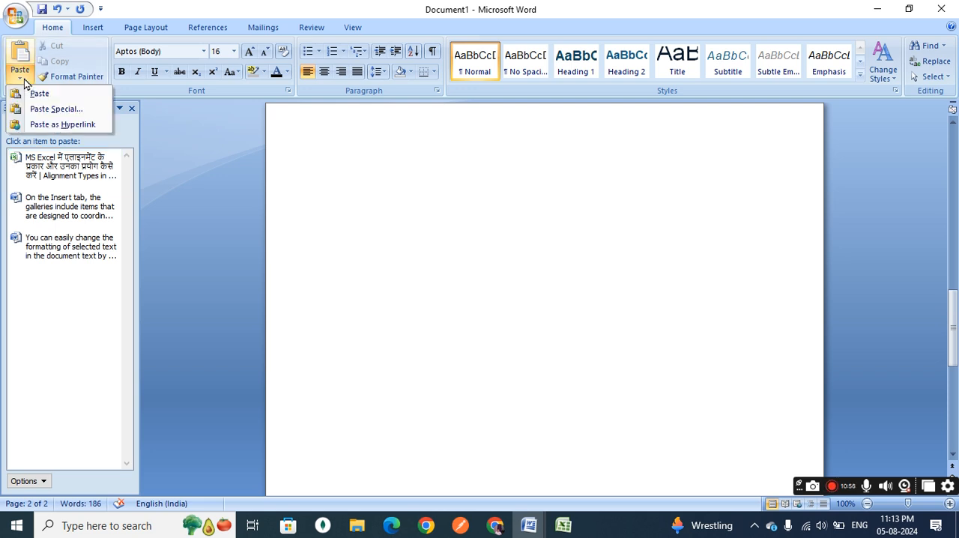
click(41, 110)
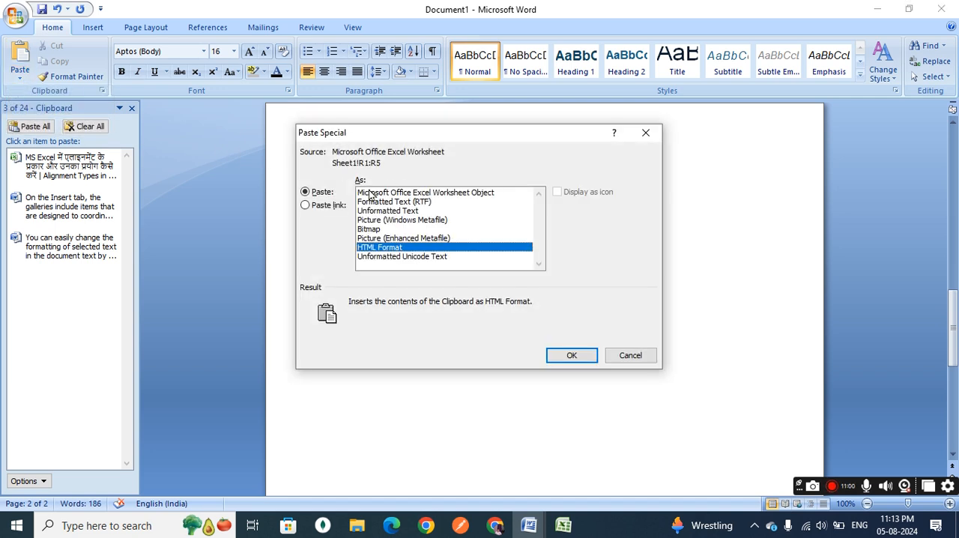
click(467, 194)
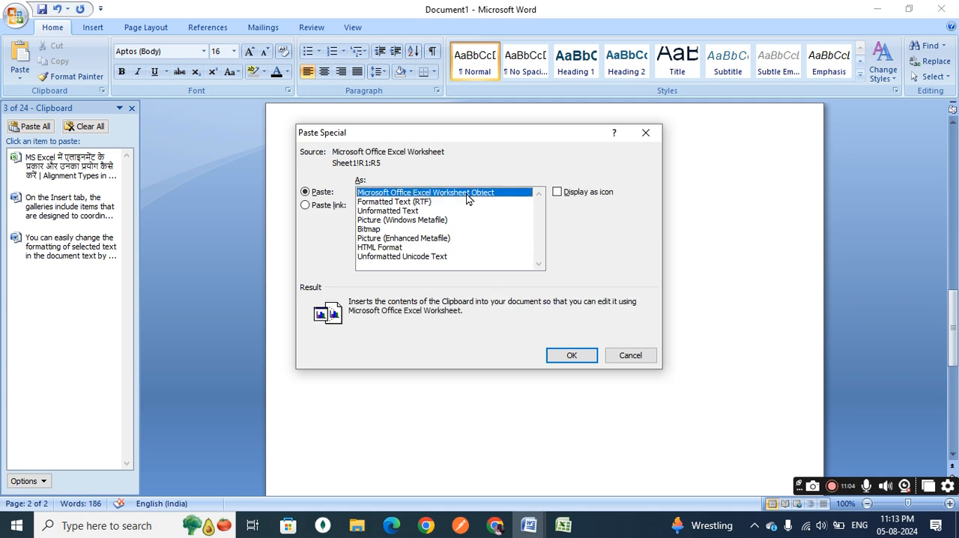
click(573, 356)
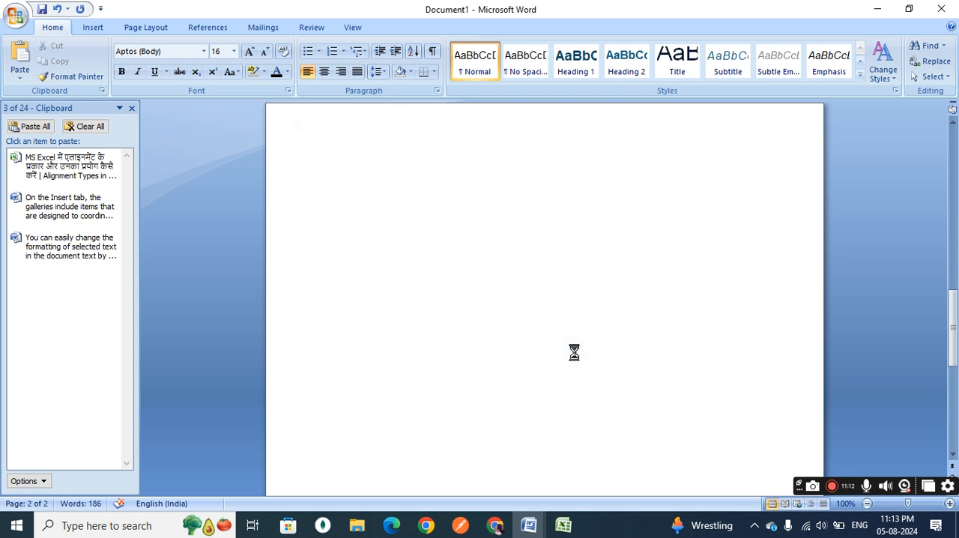
click(473, 152)
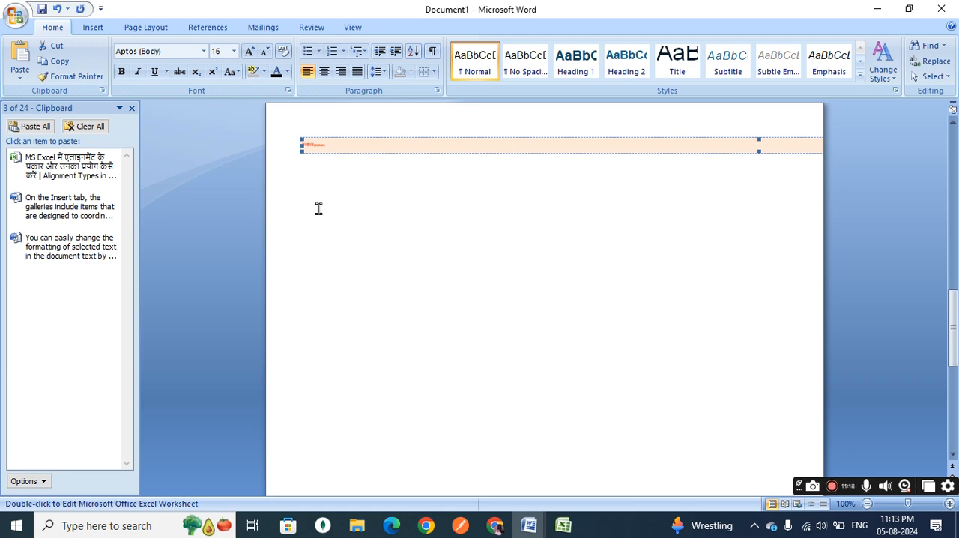
key(Delete)
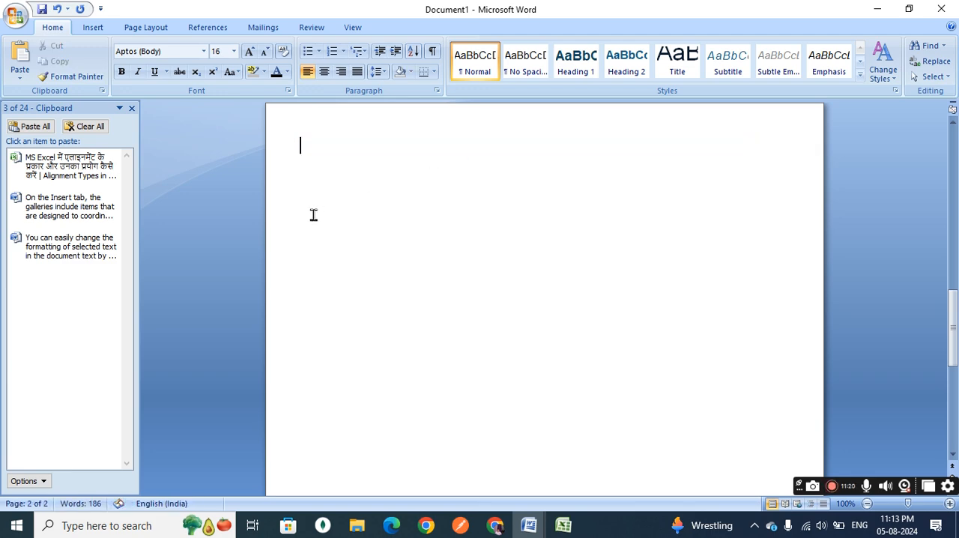
scroll(313, 215, up, 10)
click(317, 161)
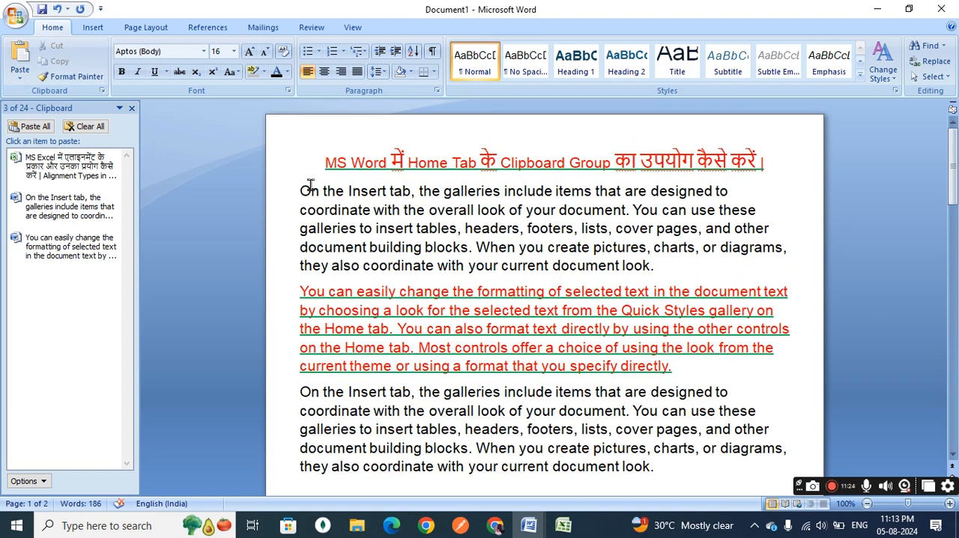
click(322, 165)
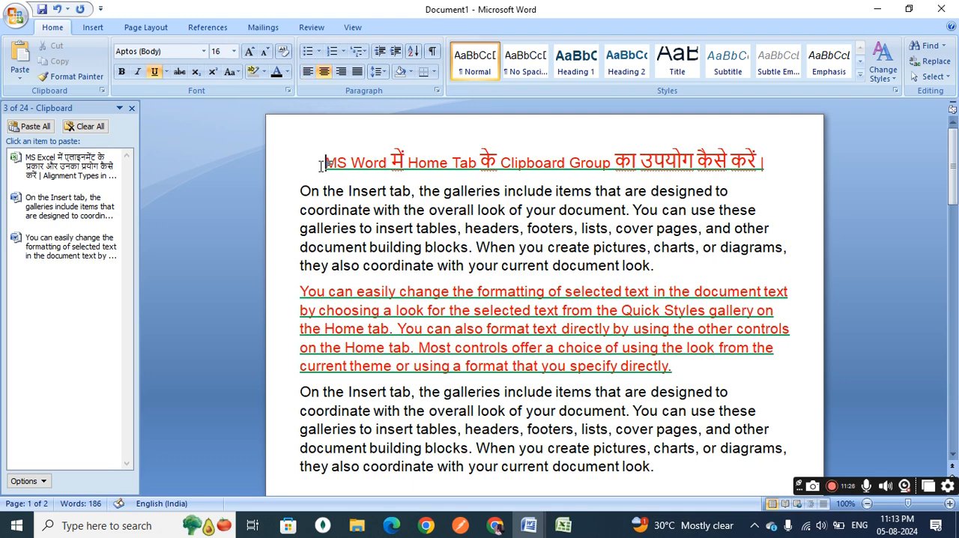
click(20, 79)
click(43, 112)
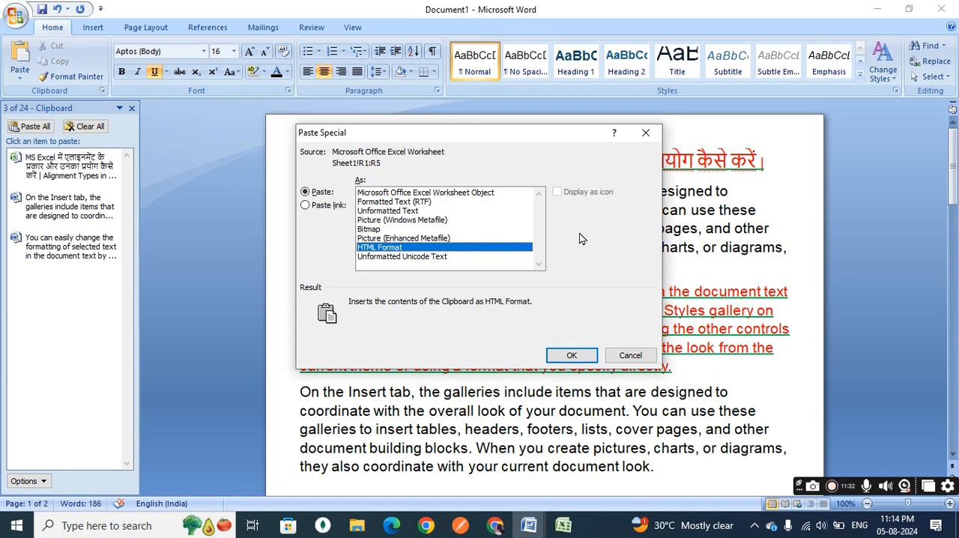
click(633, 355)
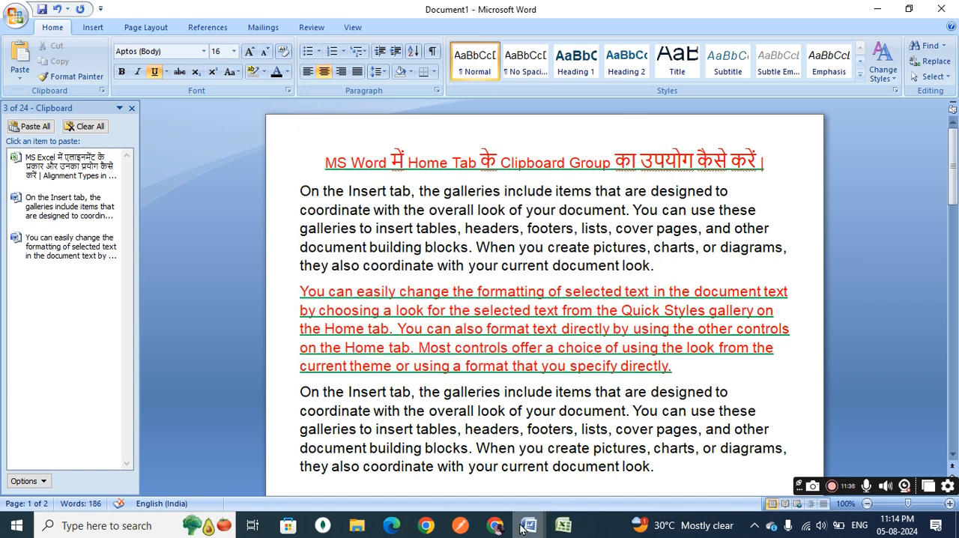
Switch to Document4 and copy the "चरण 1" bullet line under the Format Painter heading.
mouse_move(522, 528)
click(604, 480)
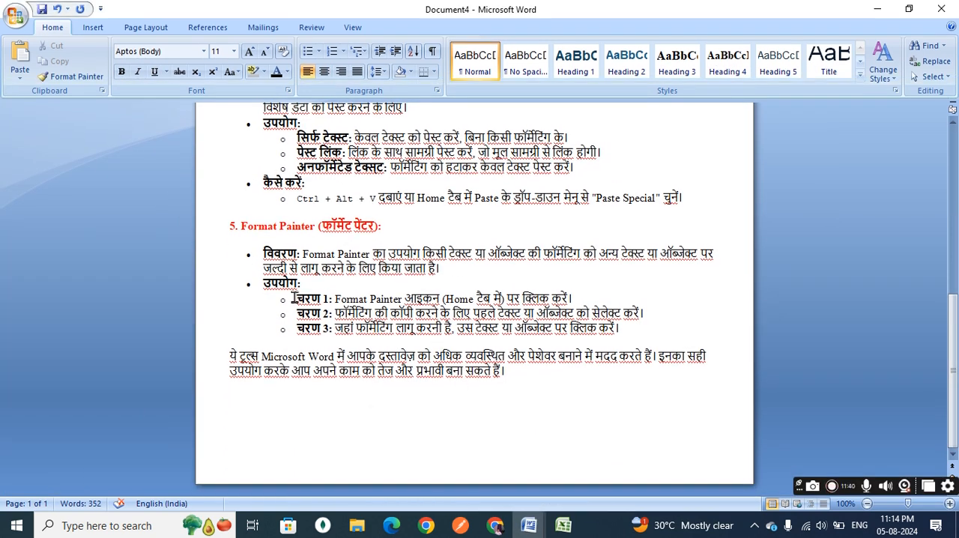
drag(295, 298, 581, 297)
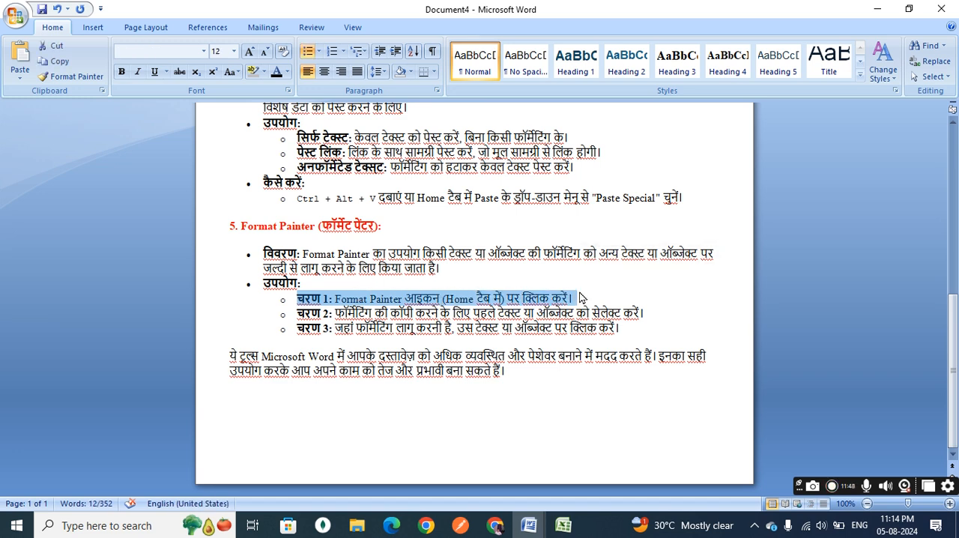
key(ctrl+c)
In Document1, add two new lines after the last paragraph and paste the copied bullet there as Formatted Text (RTF) using Paste Special.
mouse_move(519, 531)
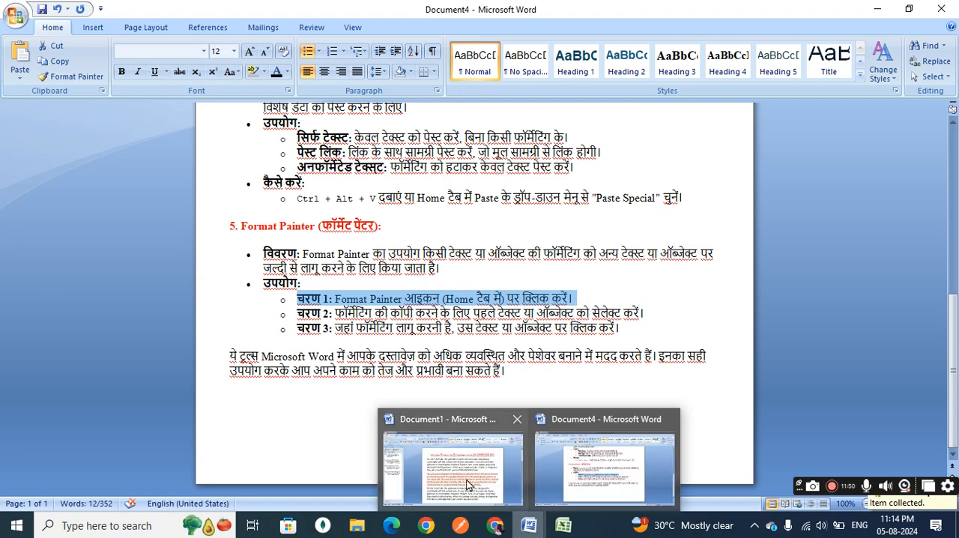
click(471, 487)
scroll(431, 303, down, 5)
scroll(431, 303, down, 1)
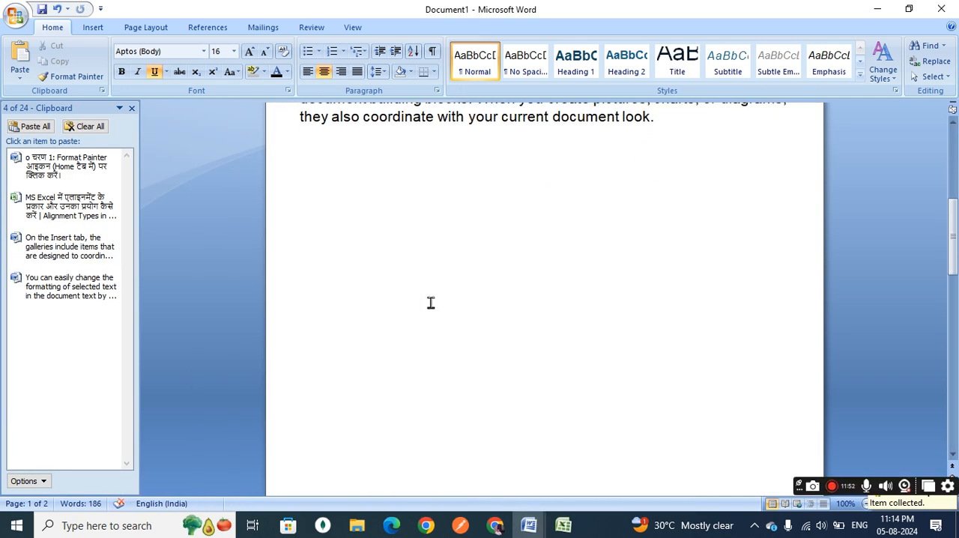
click(696, 118)
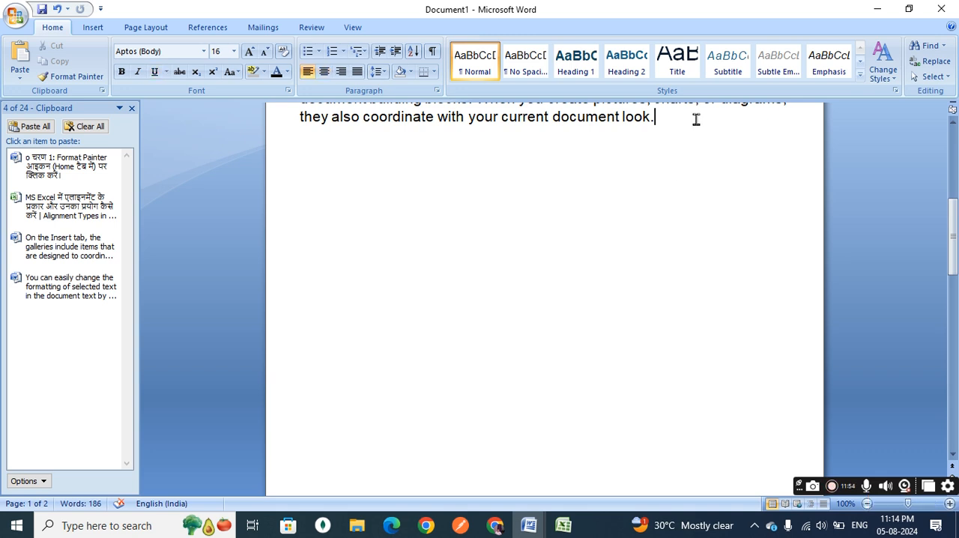
key(Return)
key(Return)
click(21, 80)
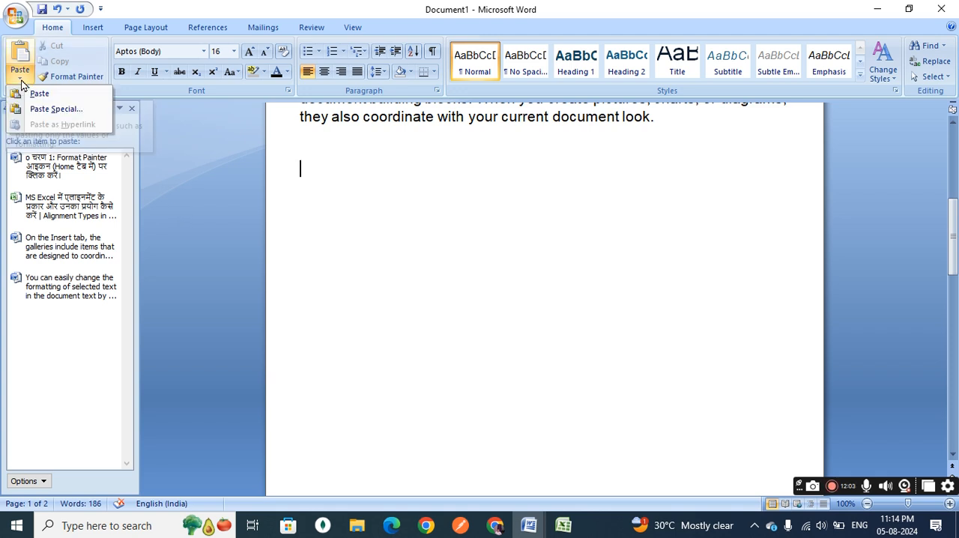
click(64, 112)
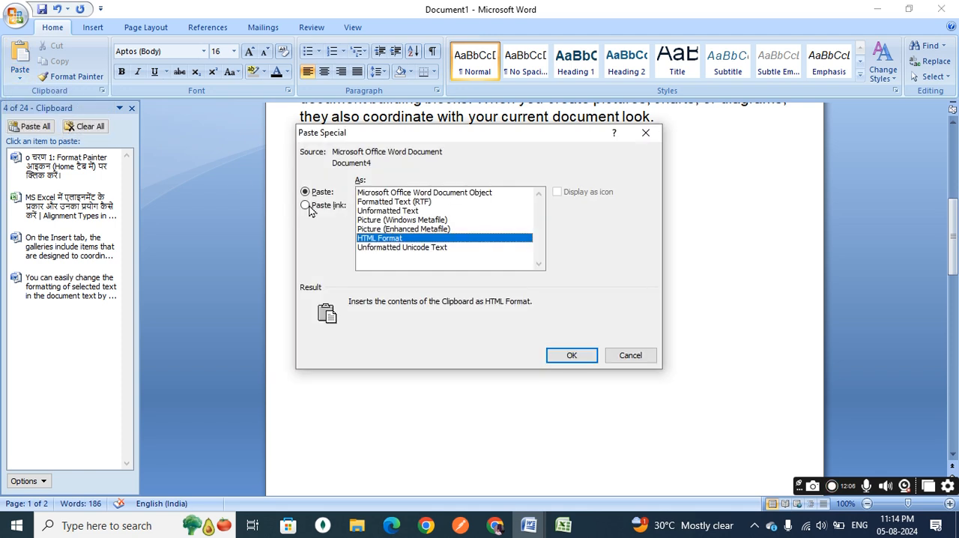
click(388, 203)
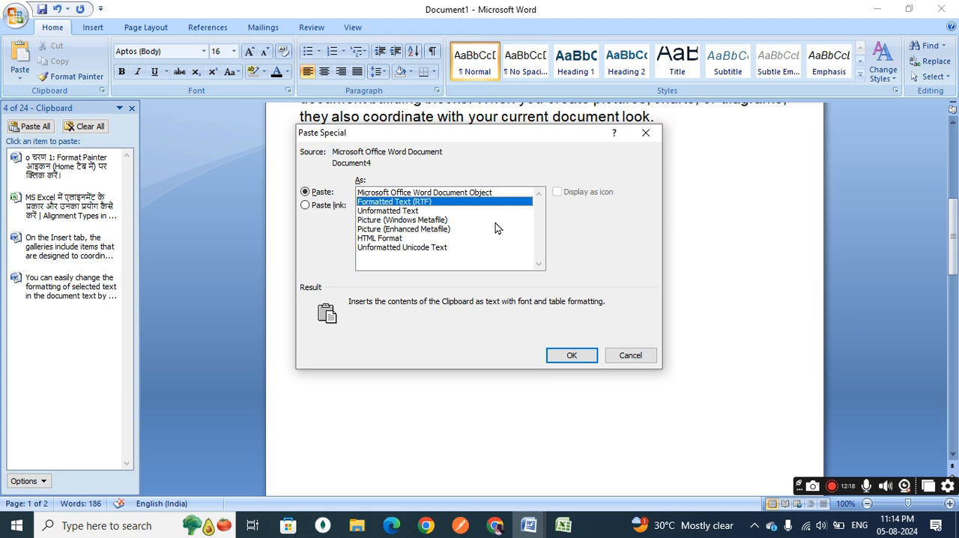
click(572, 354)
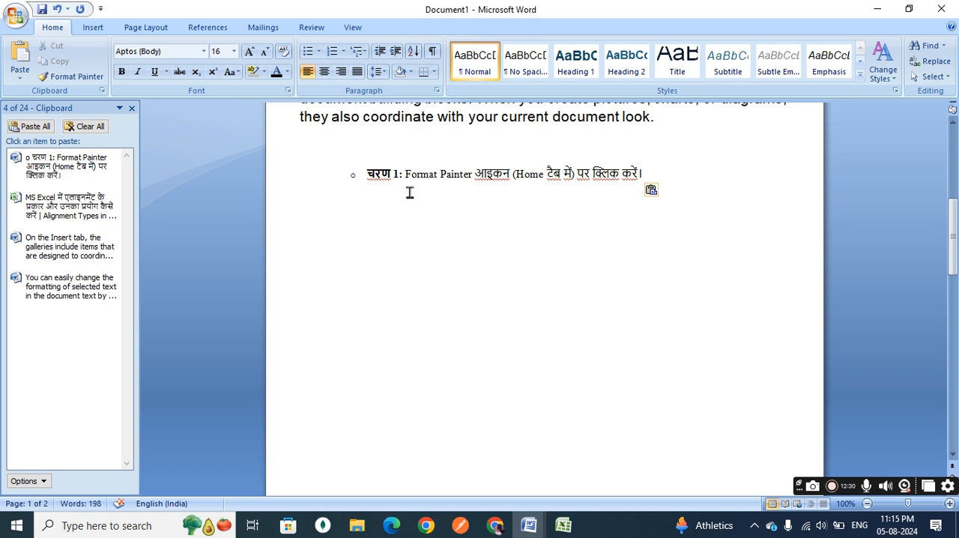
Paste the same bullet line again as Unformatted Text below the formatted copy, using Paste Special.
click(19, 75)
click(47, 108)
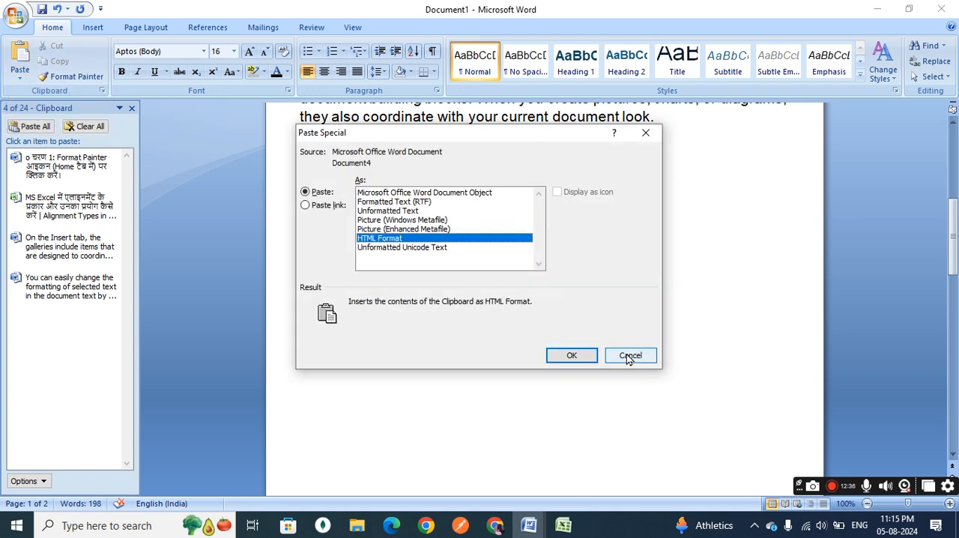
click(390, 212)
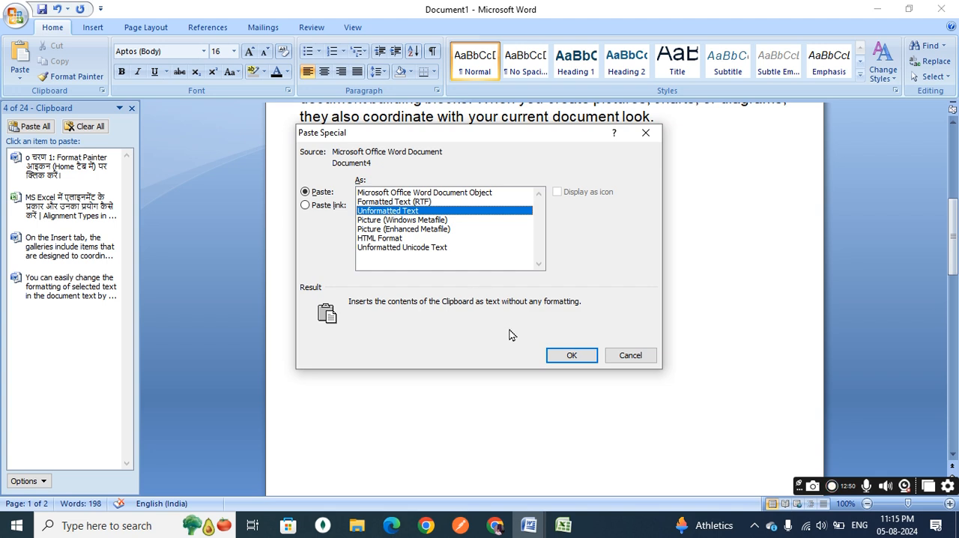
click(570, 356)
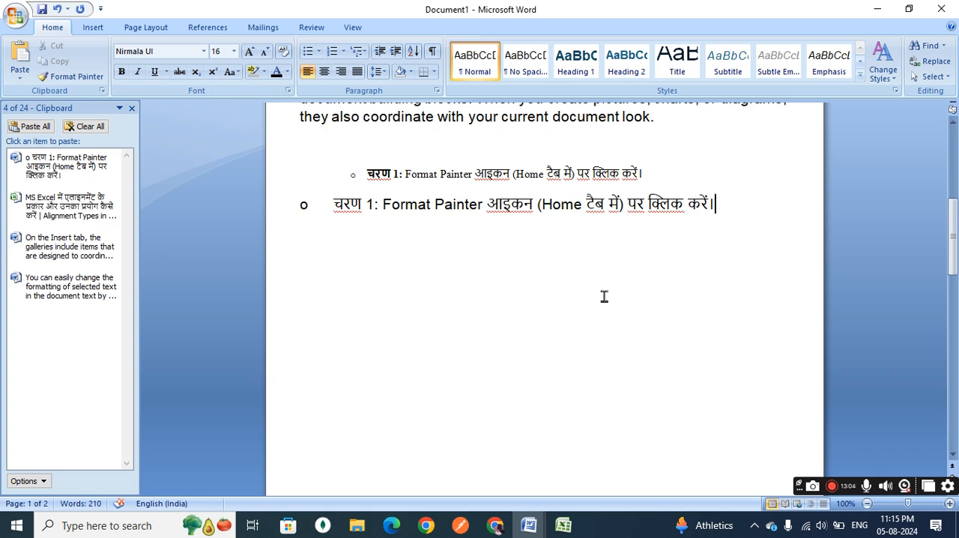
click(18, 81)
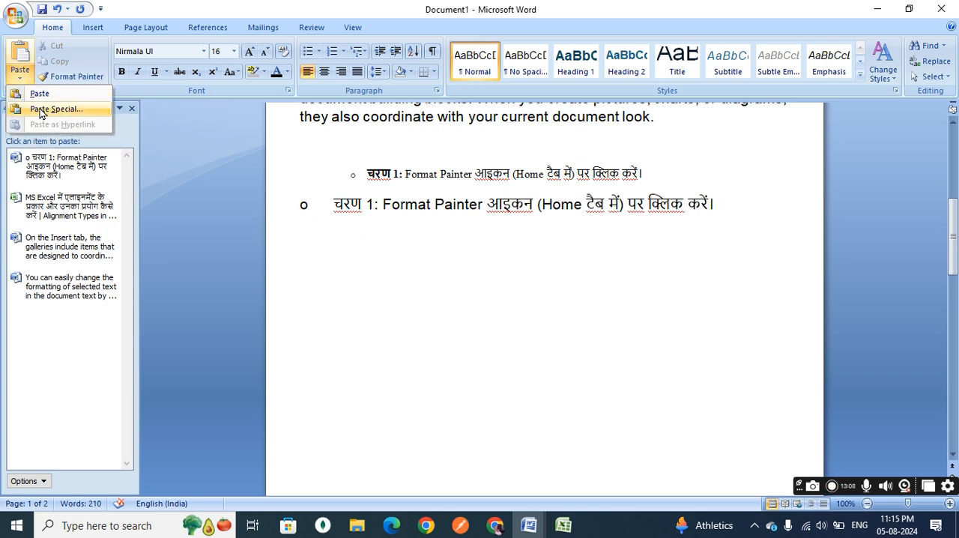
click(45, 109)
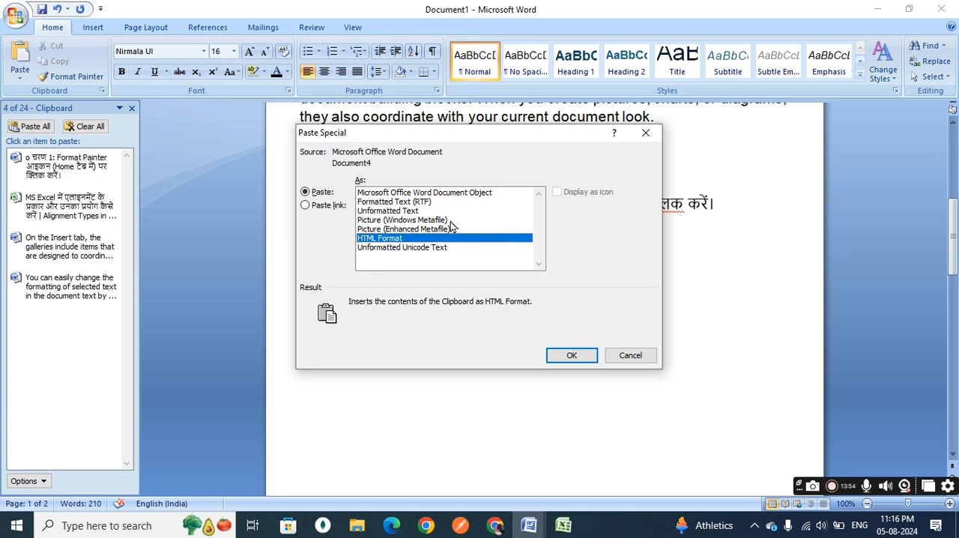
click(629, 357)
Copy the "On the Insert tab…" paragraph that follows the red underlined paragraph.
scroll(524, 299, up, 6)
scroll(526, 300, down, 2)
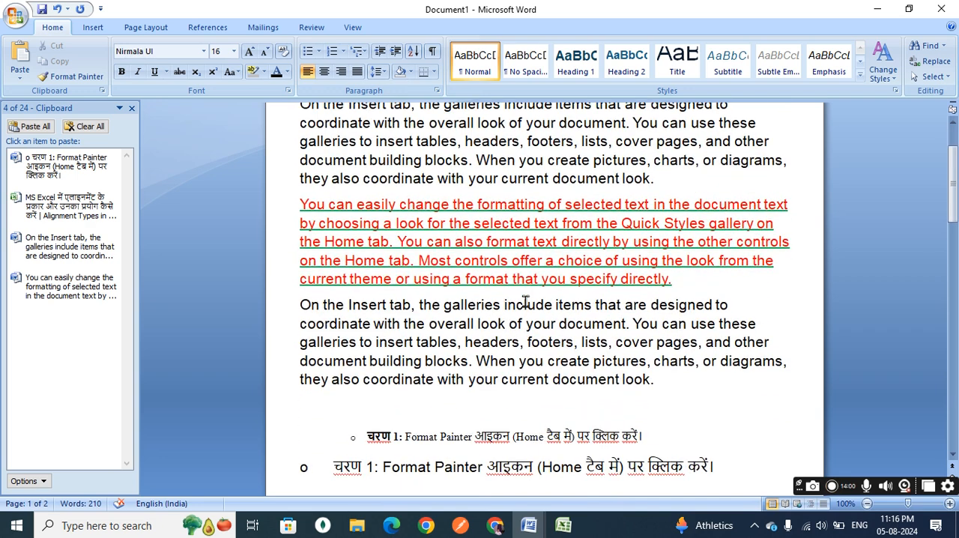
drag(660, 372, 302, 306)
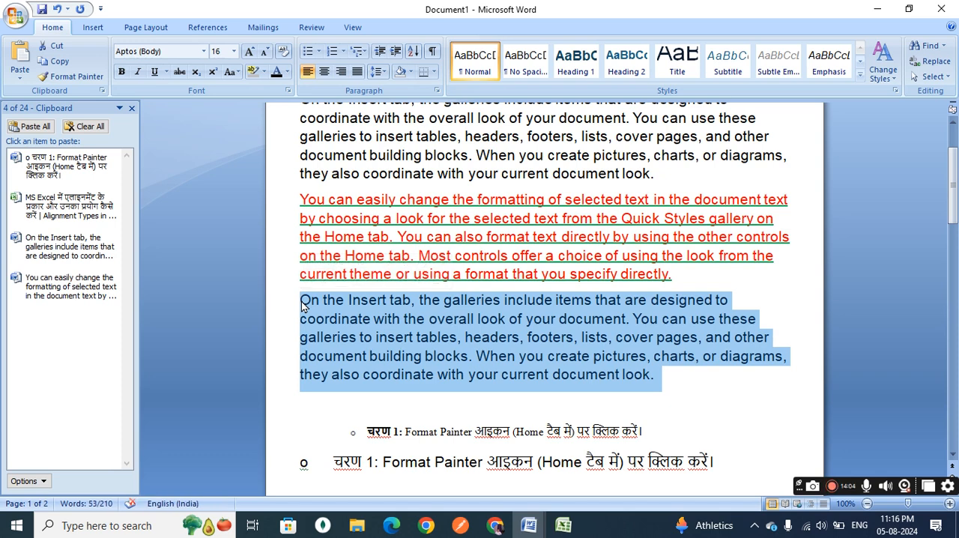
key(ctrl+c)
scroll(357, 307, down, 3)
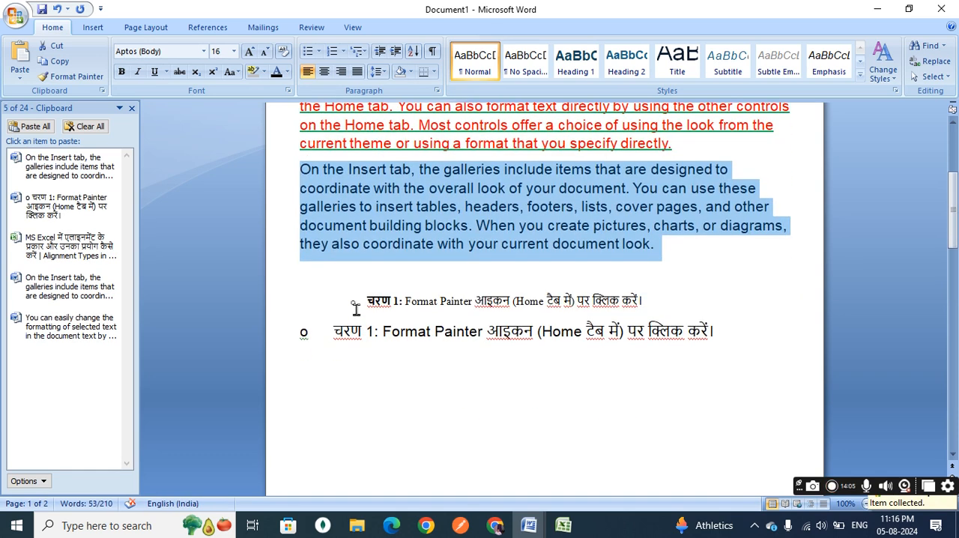
Add an empty non-bulleted line after the unformatted "चरण 1" line and close the Clipboard pane.
click(719, 330)
key(Return)
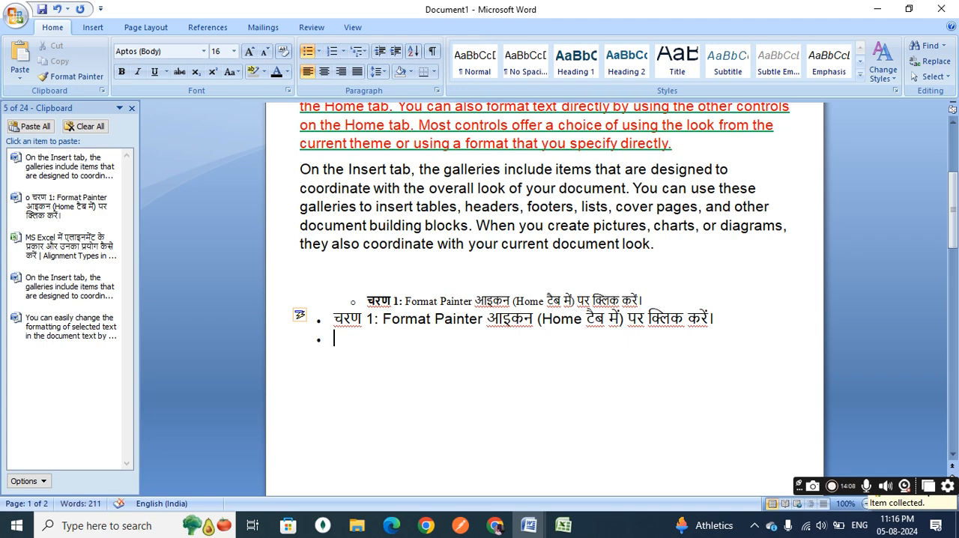
key(Return)
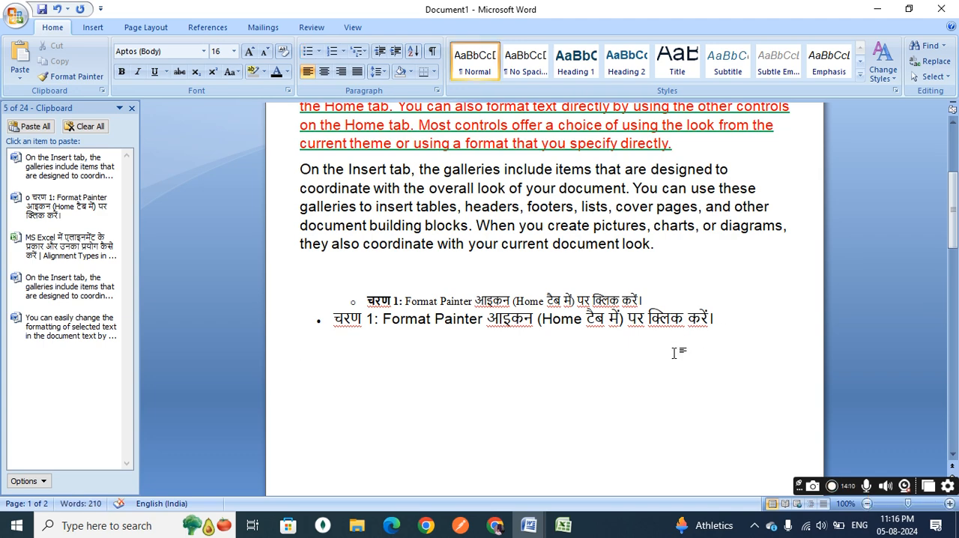
scroll(675, 352, down, 3)
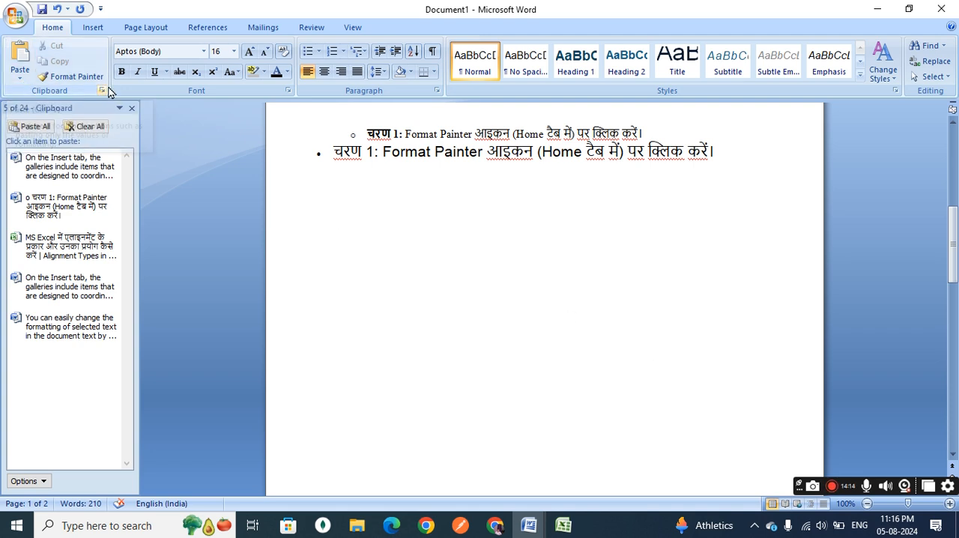
click(131, 108)
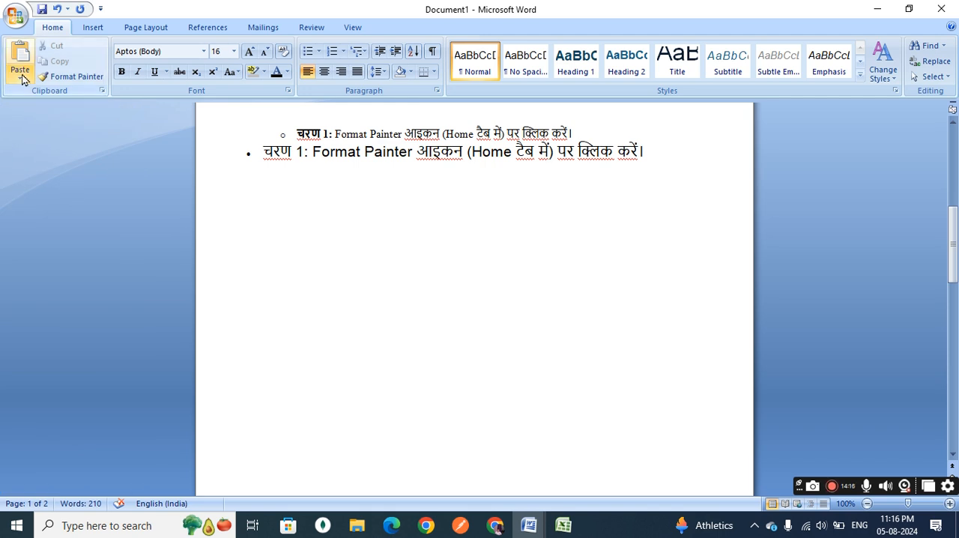
Paste the copied "On the Insert tab…" paragraph on the empty line as Picture (Windows Metafile) using Paste Special.
click(20, 78)
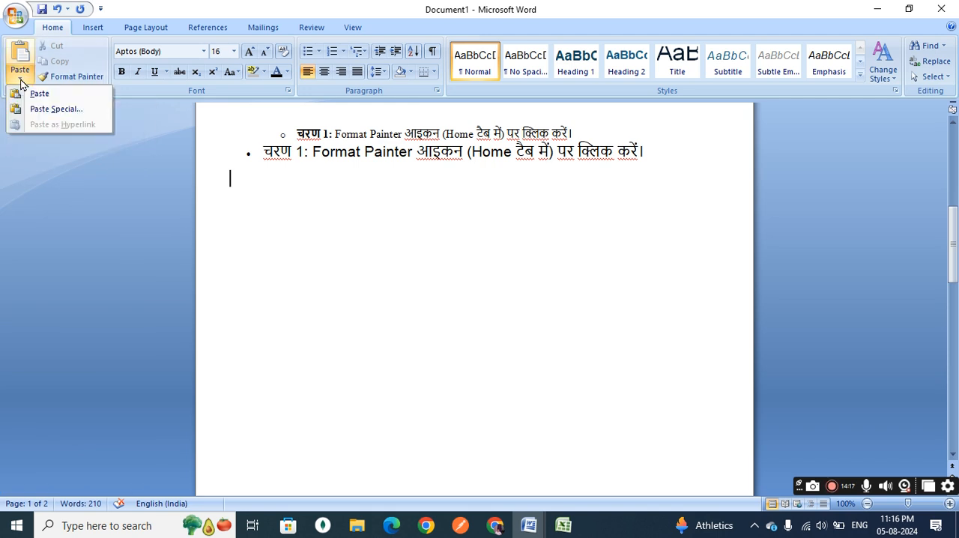
click(61, 113)
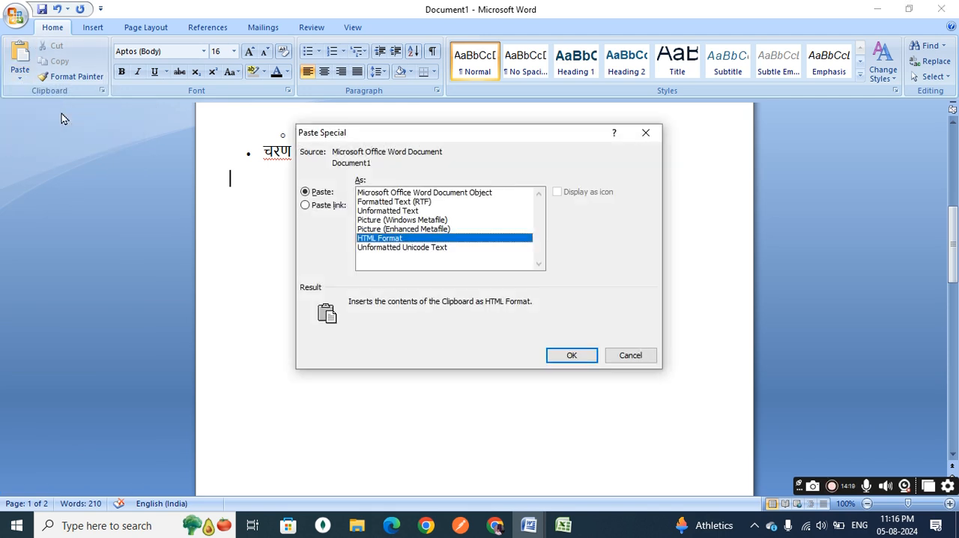
click(405, 221)
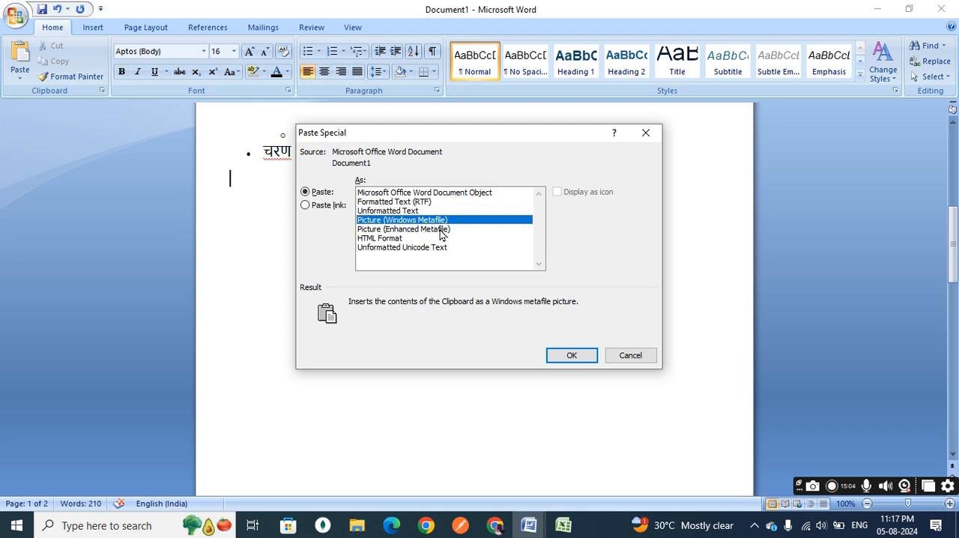
click(442, 230)
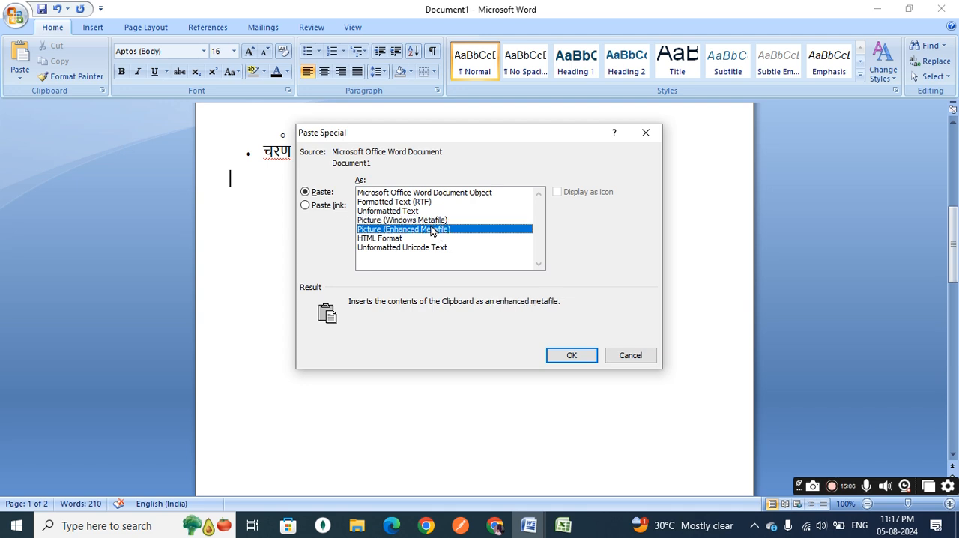
click(430, 220)
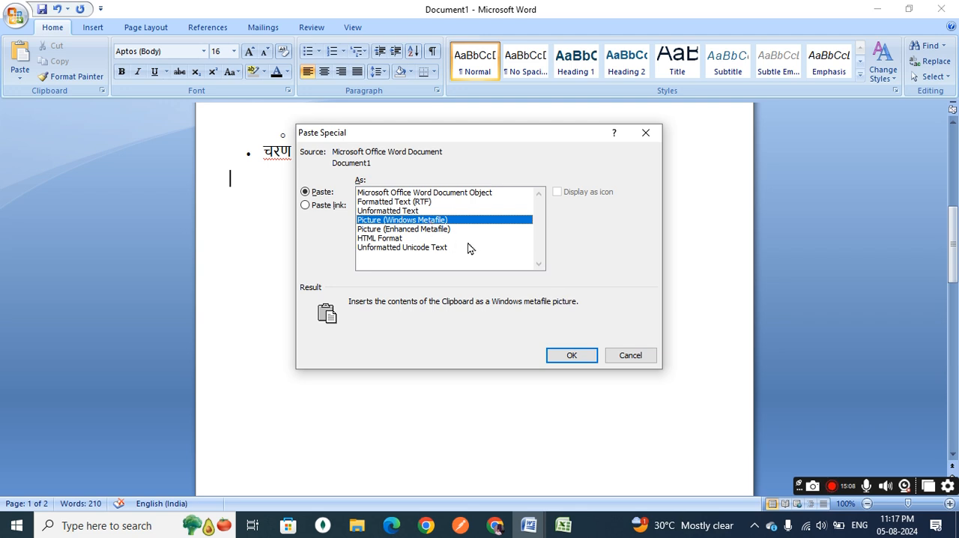
click(571, 356)
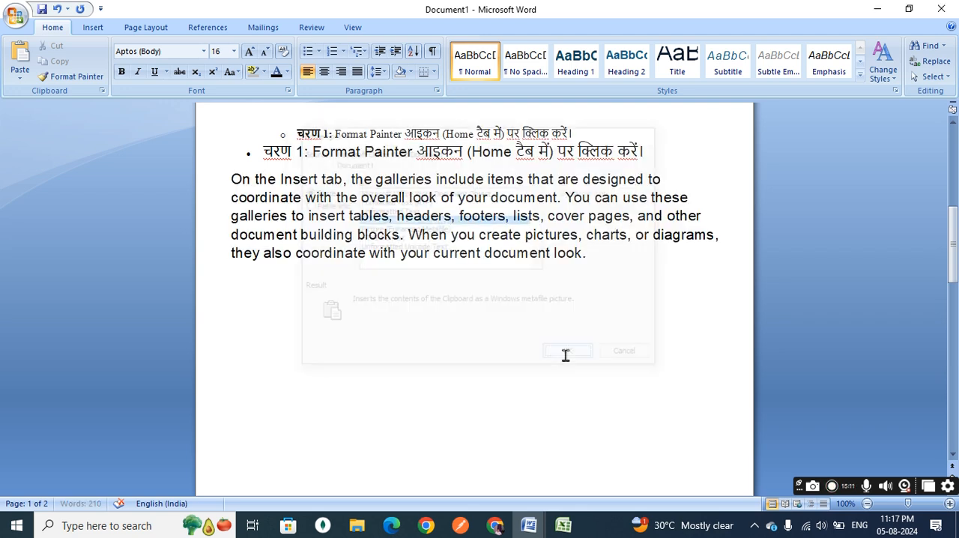
Set the text wrapping of the pasted paragraph picture to In Front of Text.
click(461, 203)
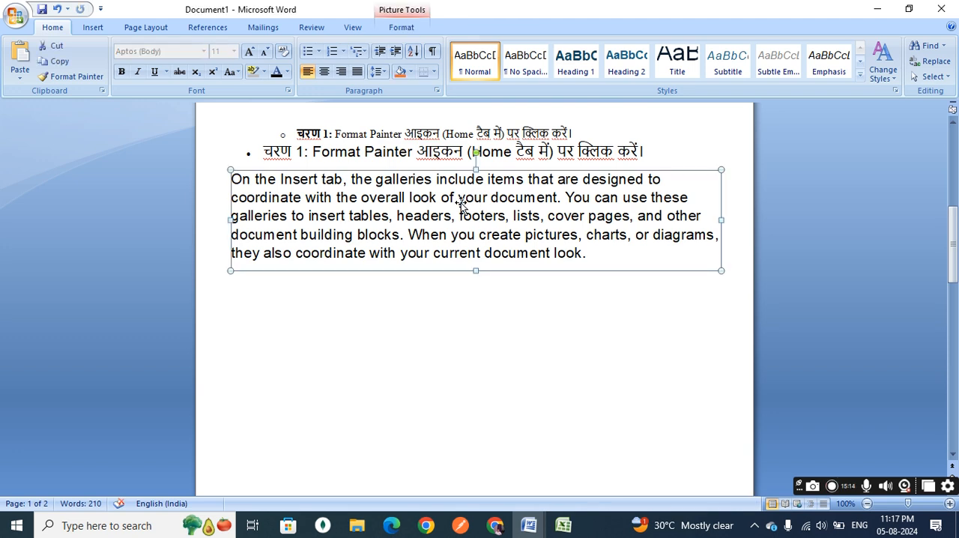
click(402, 29)
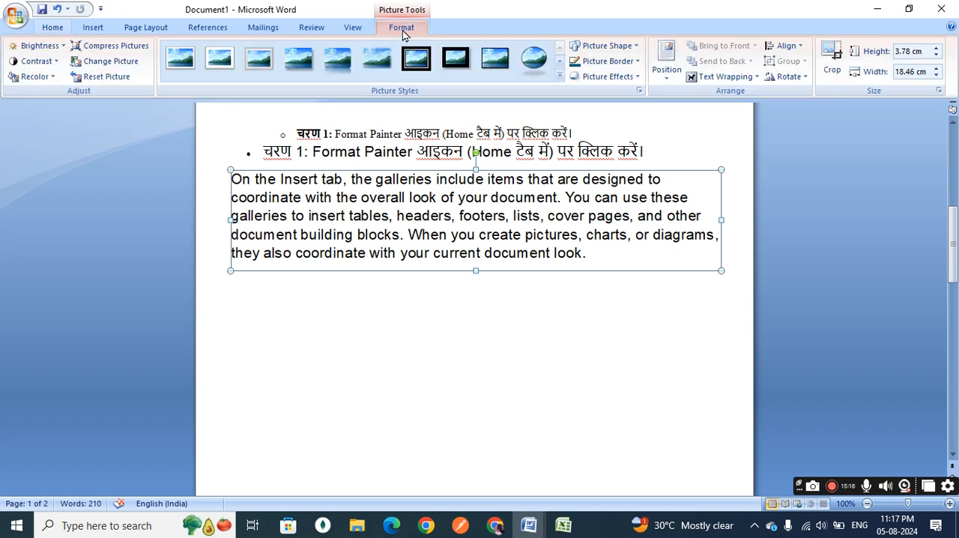
click(721, 77)
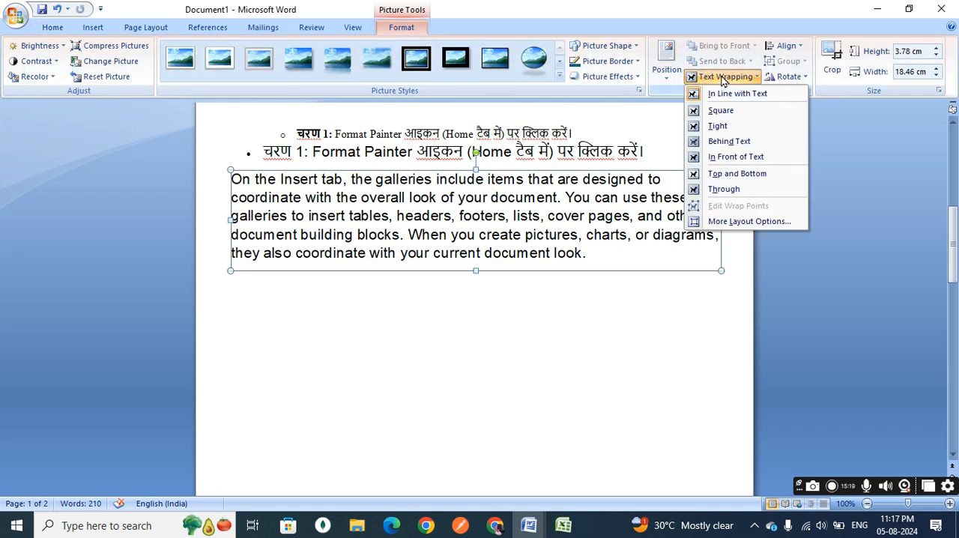
click(730, 158)
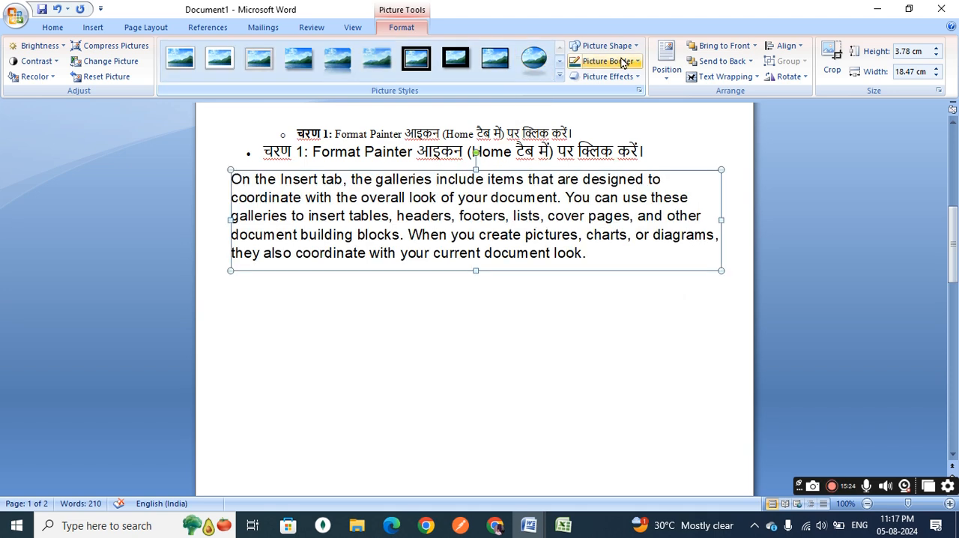
Give the paragraph picture a red border and move it slightly down the page, then deselect it.
click(640, 63)
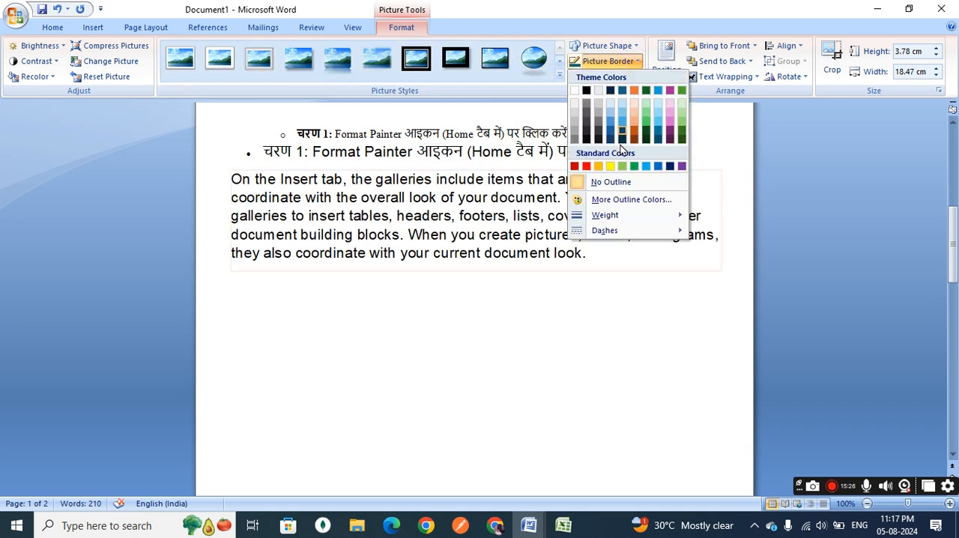
click(586, 166)
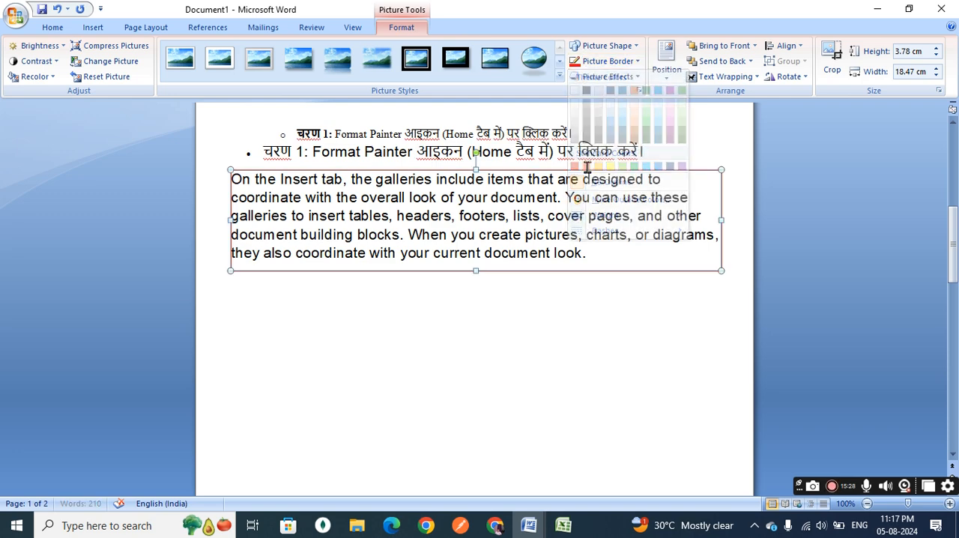
drag(500, 233, 504, 252)
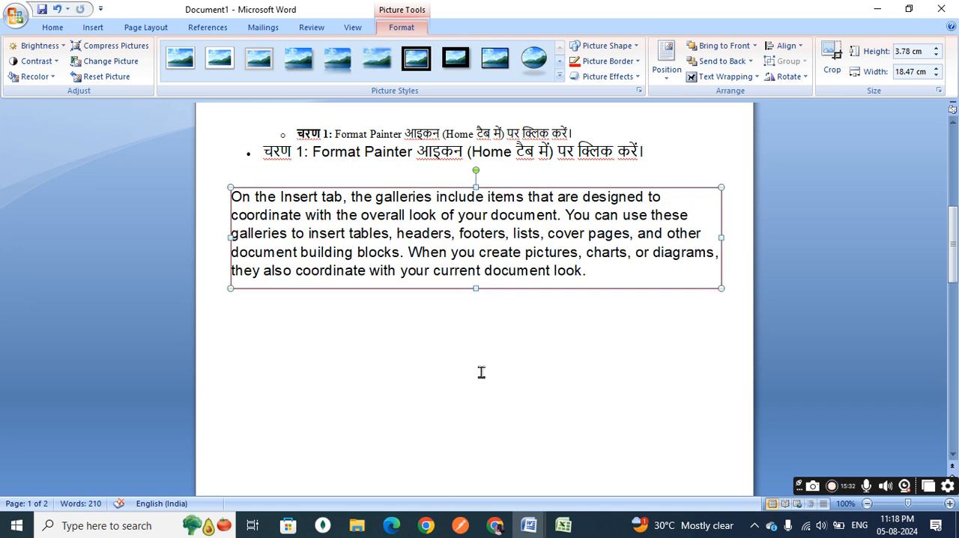
click(470, 398)
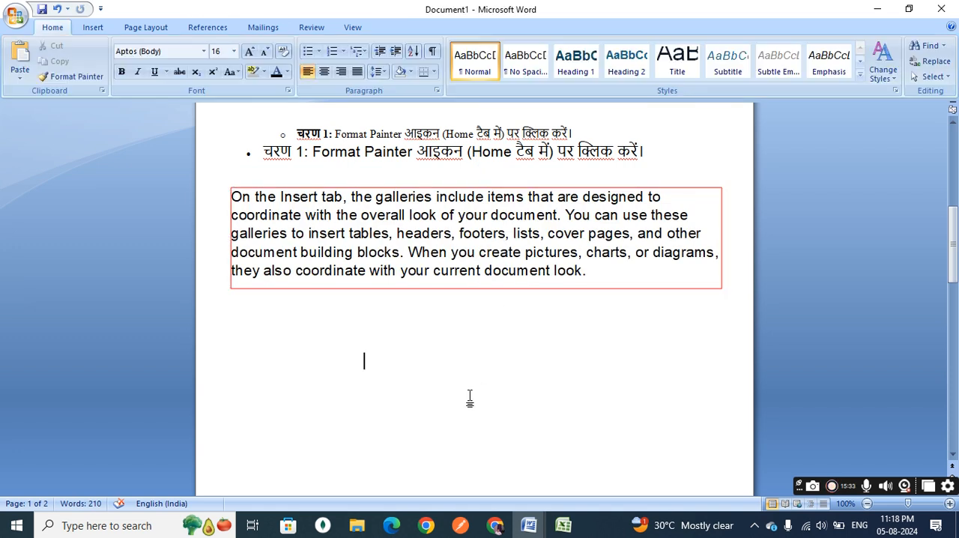
Paste the same paragraph below the red-bordered picture as Picture (Enhanced Metafile) using Paste Special.
click(233, 311)
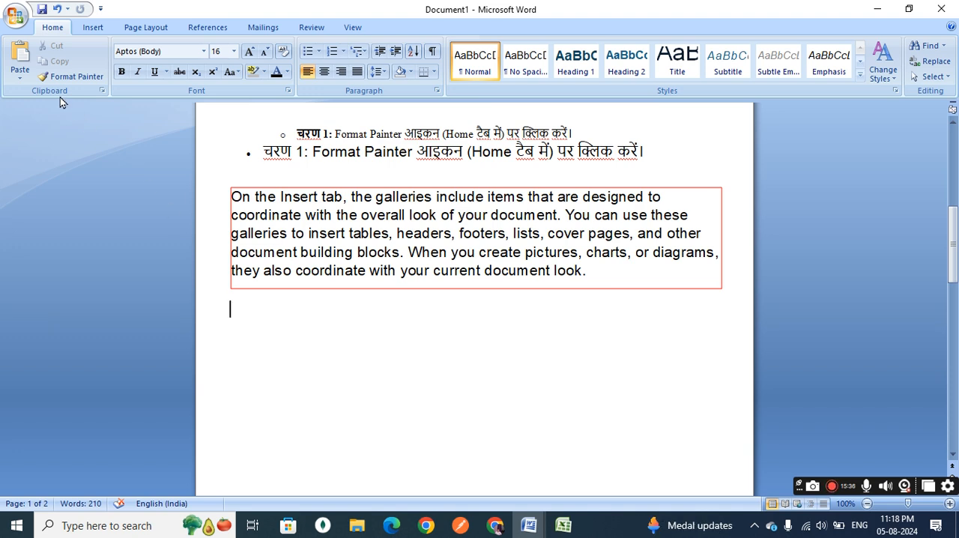
click(21, 79)
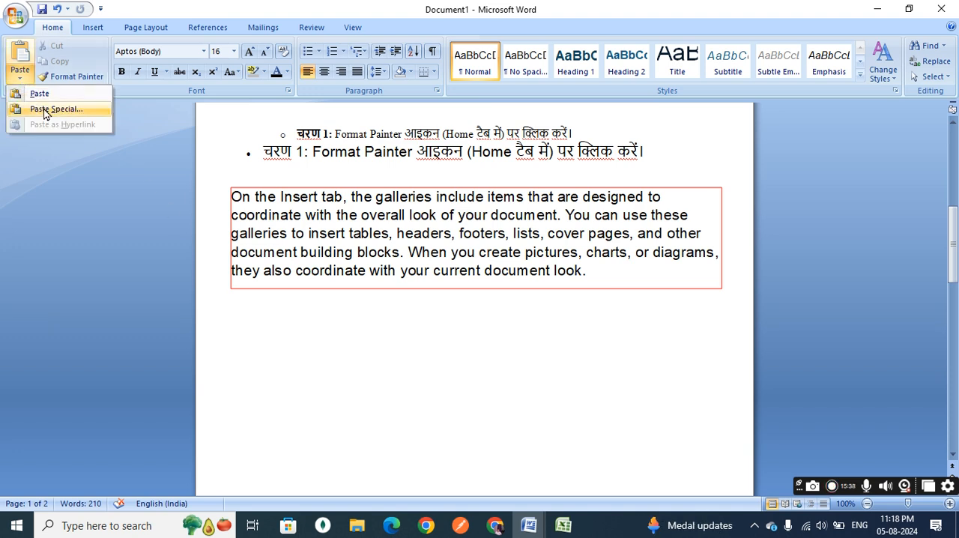
click(43, 109)
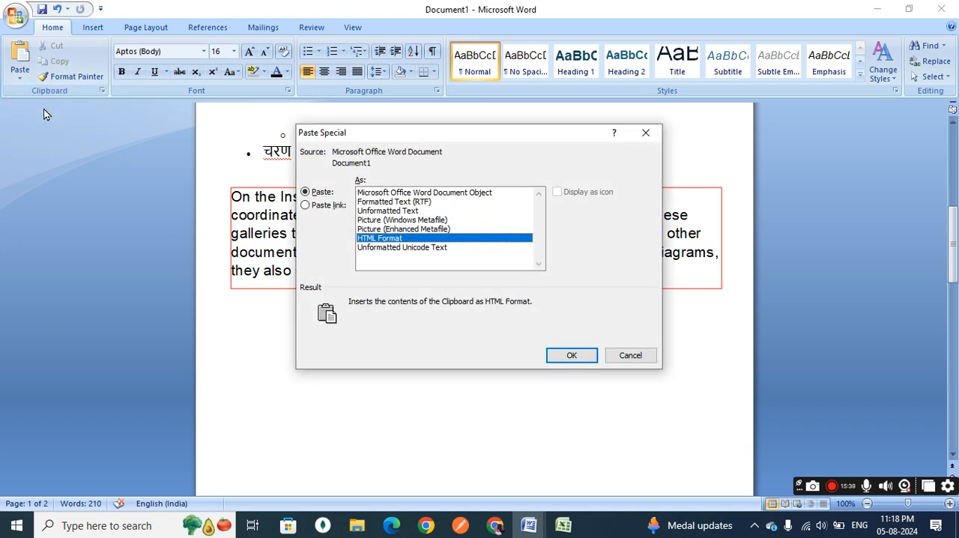
click(404, 229)
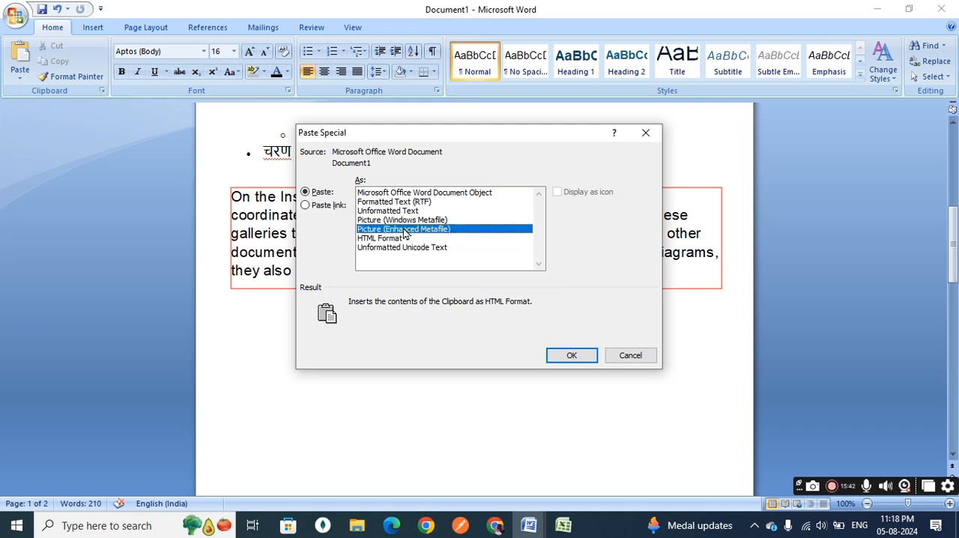
click(572, 356)
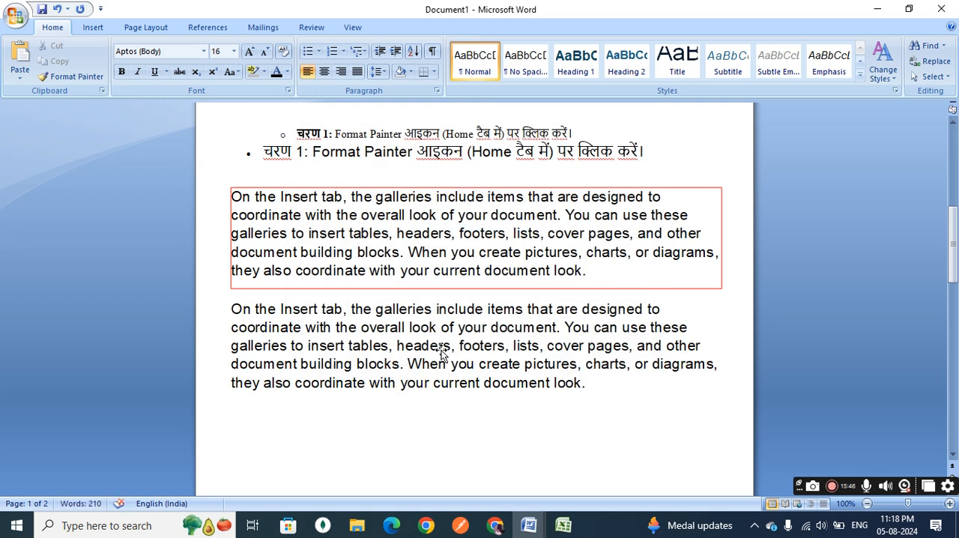
Apply a reflected picture style to the second paragraph picture and change its shape to a rectangle with one rounded corner.
click(485, 355)
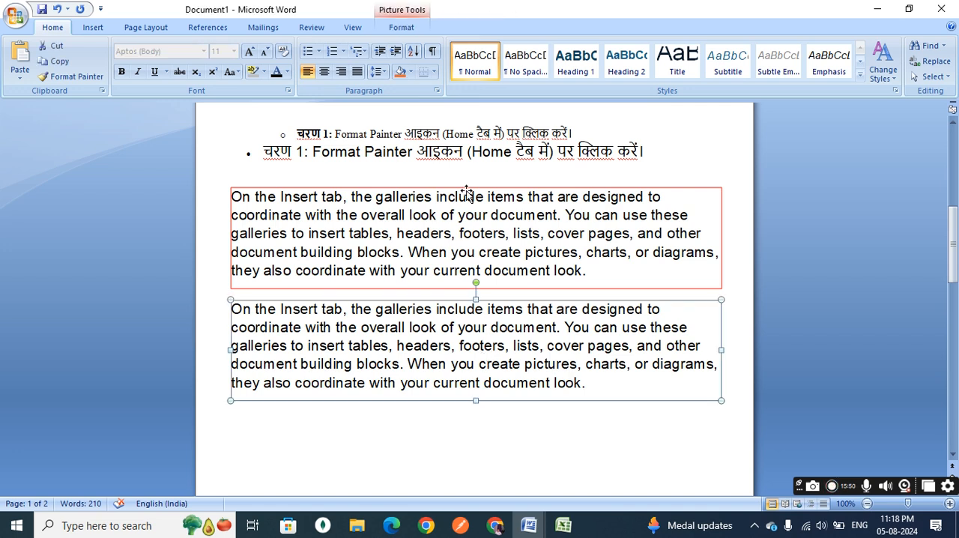
click(394, 29)
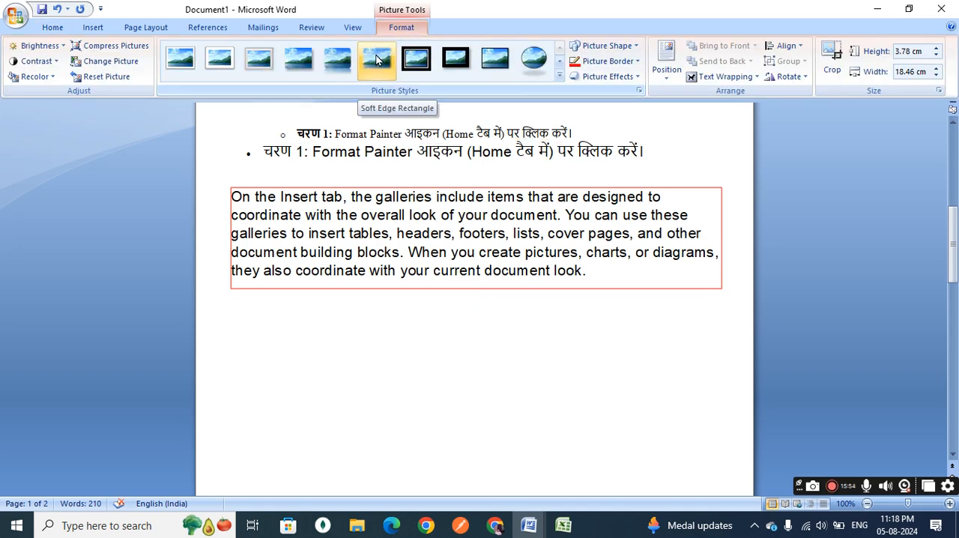
click(298, 58)
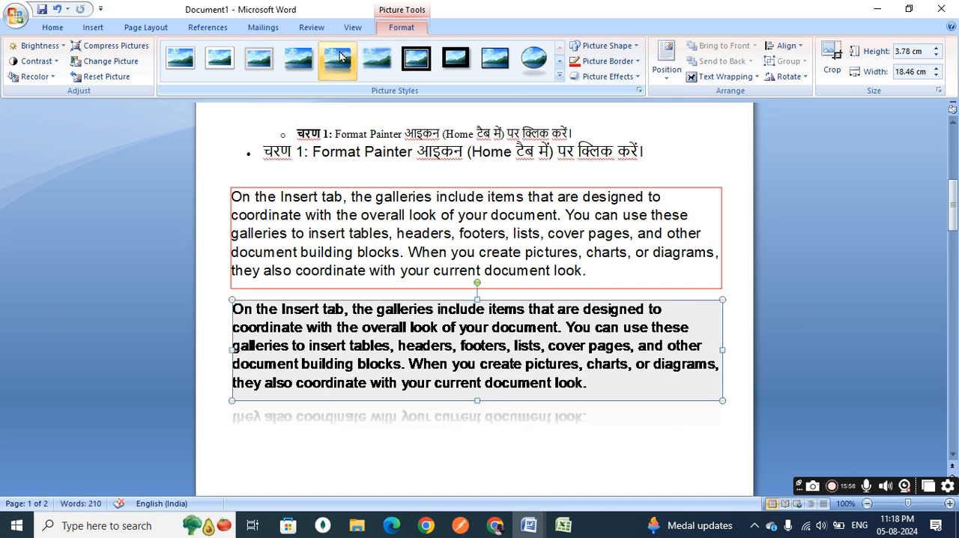
click(636, 47)
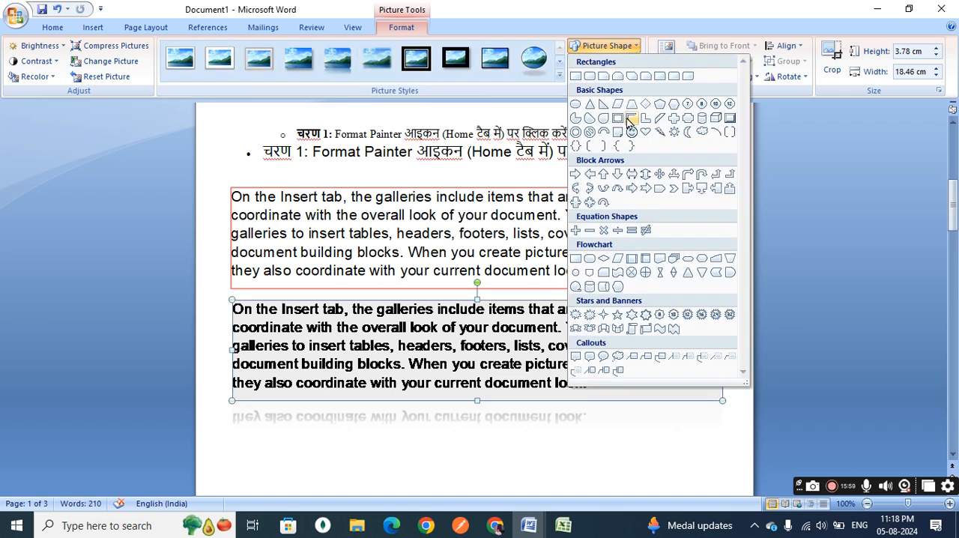
click(659, 76)
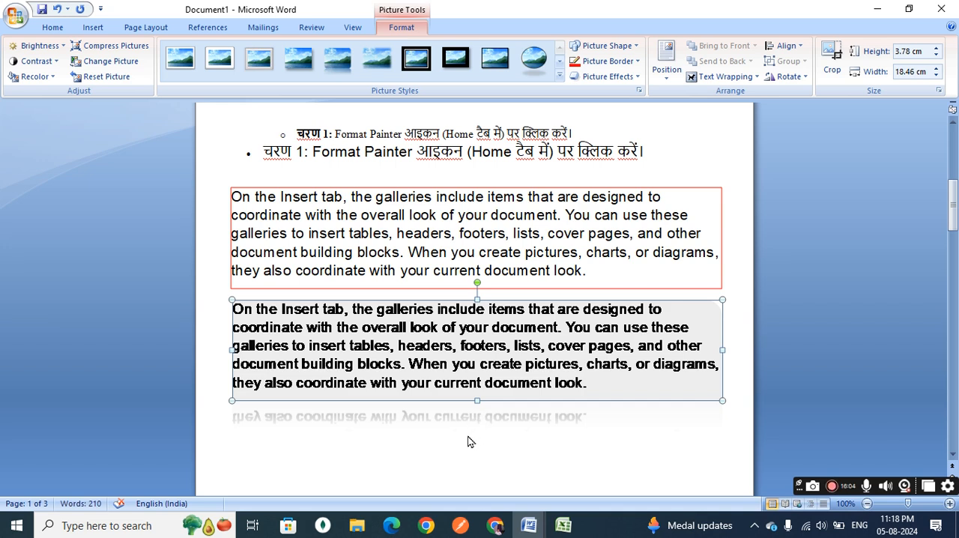
Set the second paragraph picture's text wrapping to In Front of Text and deselect it.
click(722, 76)
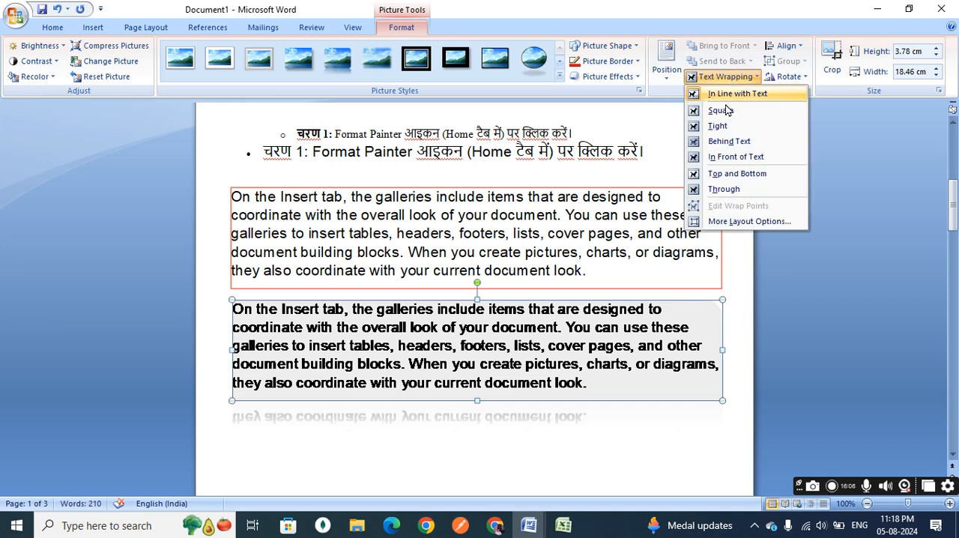
click(724, 157)
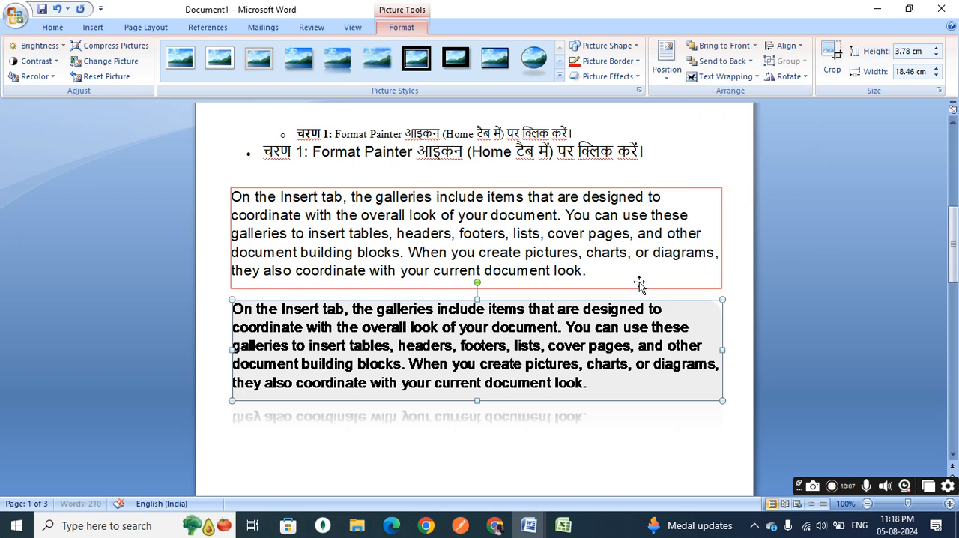
click(497, 469)
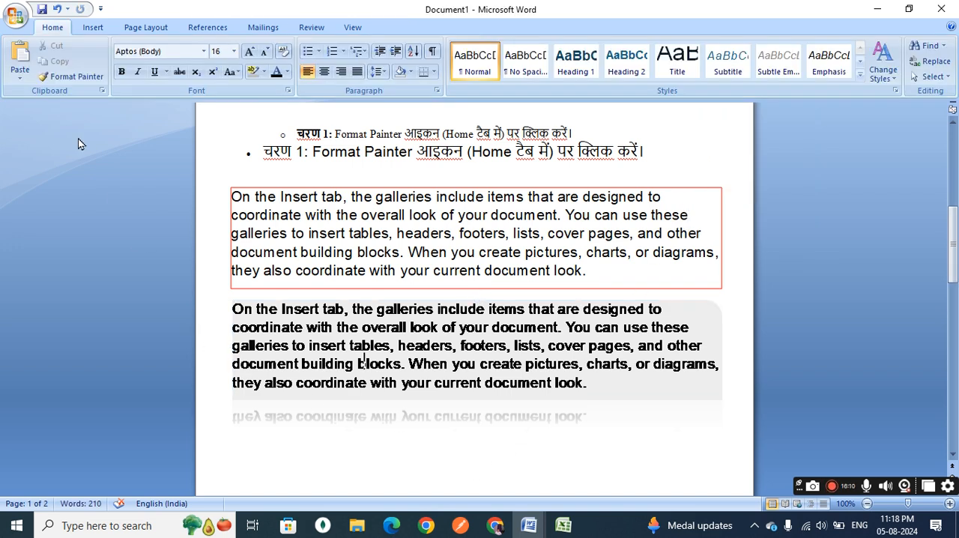
click(19, 77)
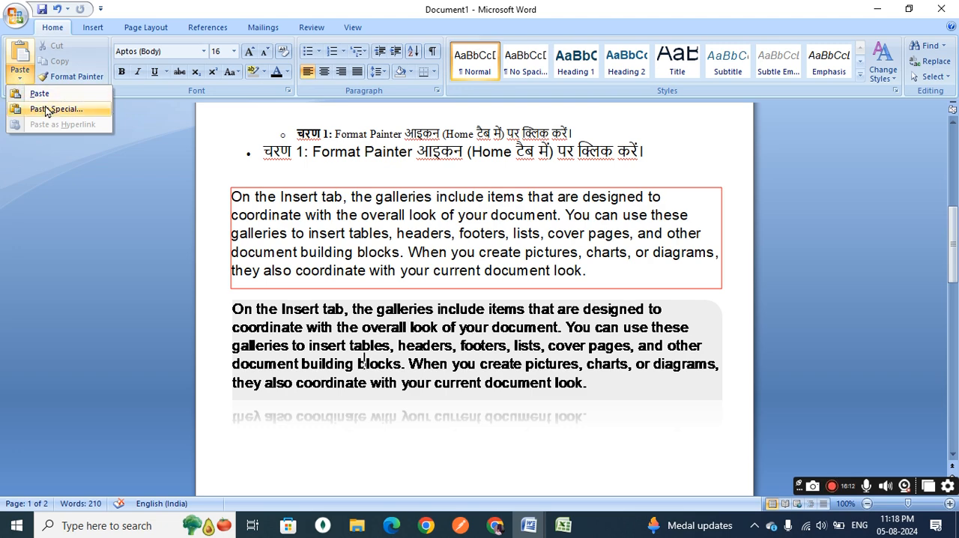
click(45, 107)
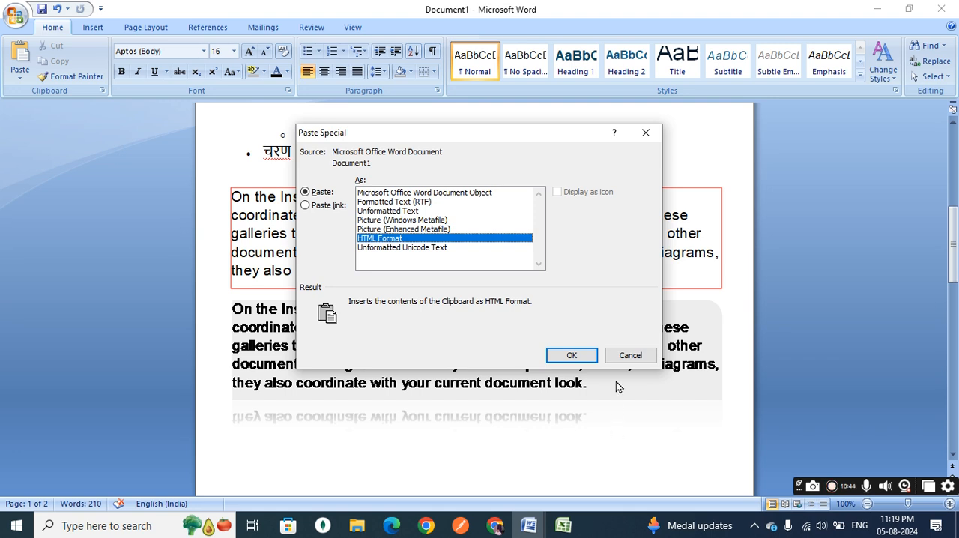
click(629, 356)
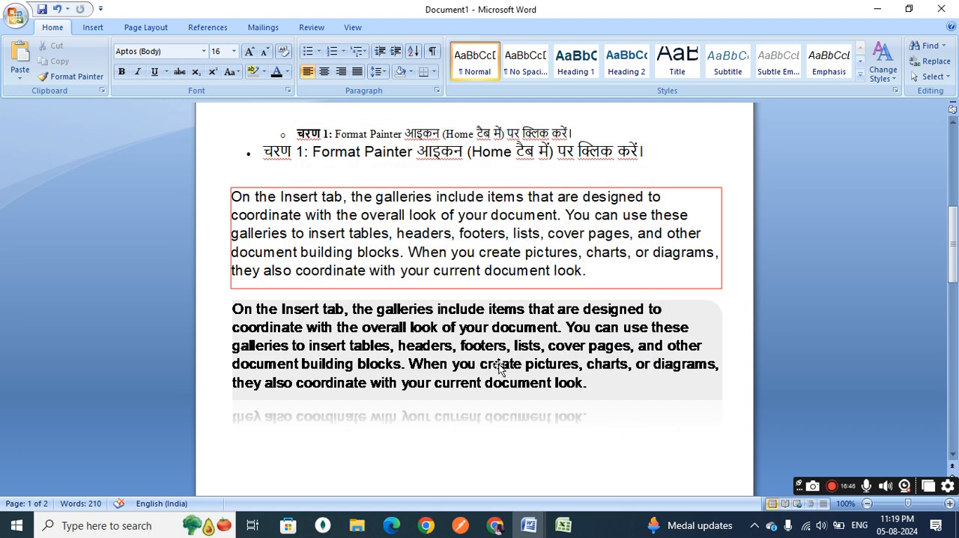
Place the cursor at the start of page 2, switch to Chrome and copy the highlighted internship pop-up on the ShineDezign site.
scroll(498, 365, down, 5)
click(451, 296)
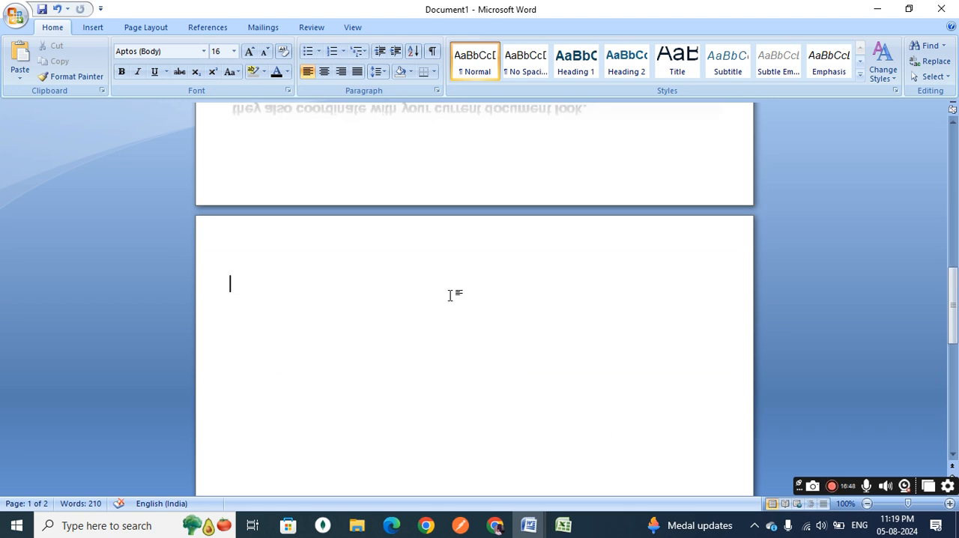
click(494, 525)
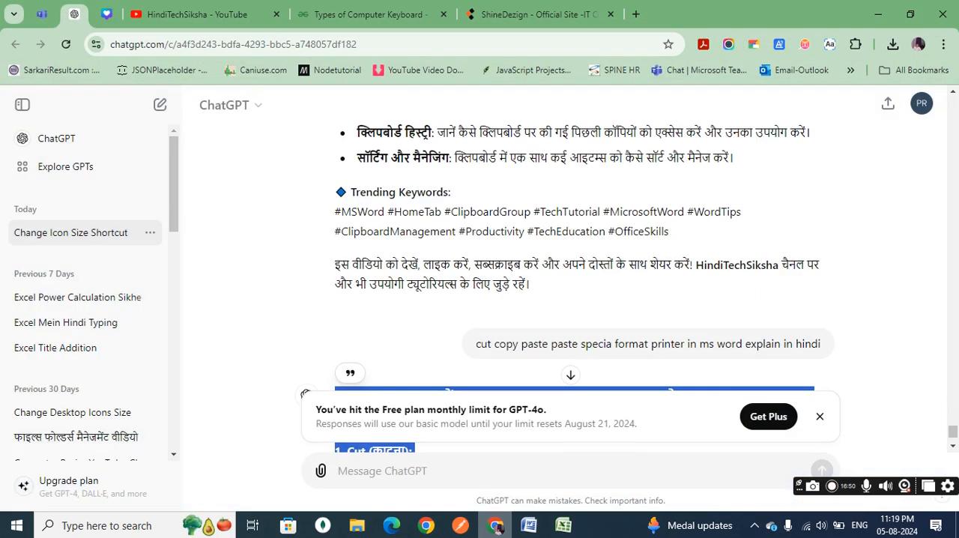
click(533, 14)
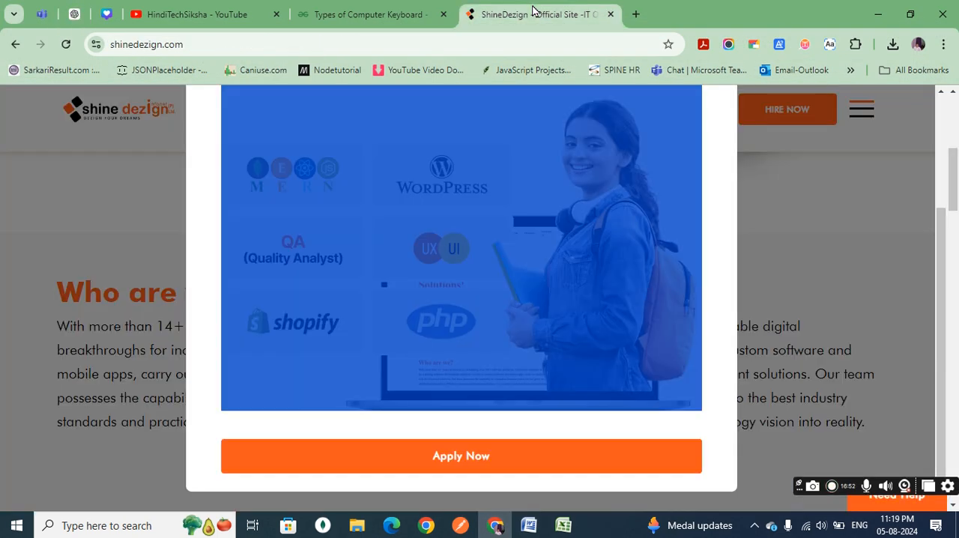
scroll(449, 188, up, 2)
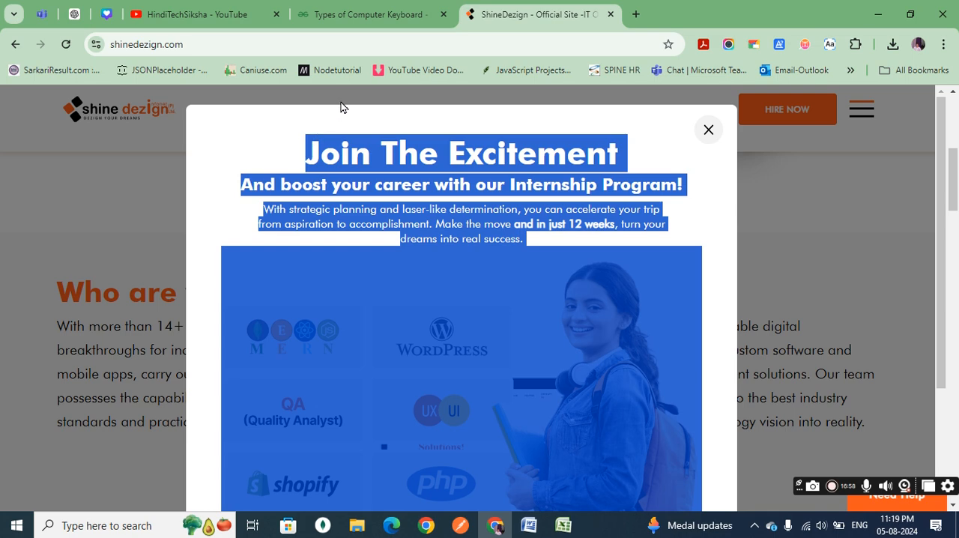
Return to Document1 in Word and paste the copied web content on page 2 as HTML Format using Paste Special.
click(529, 525)
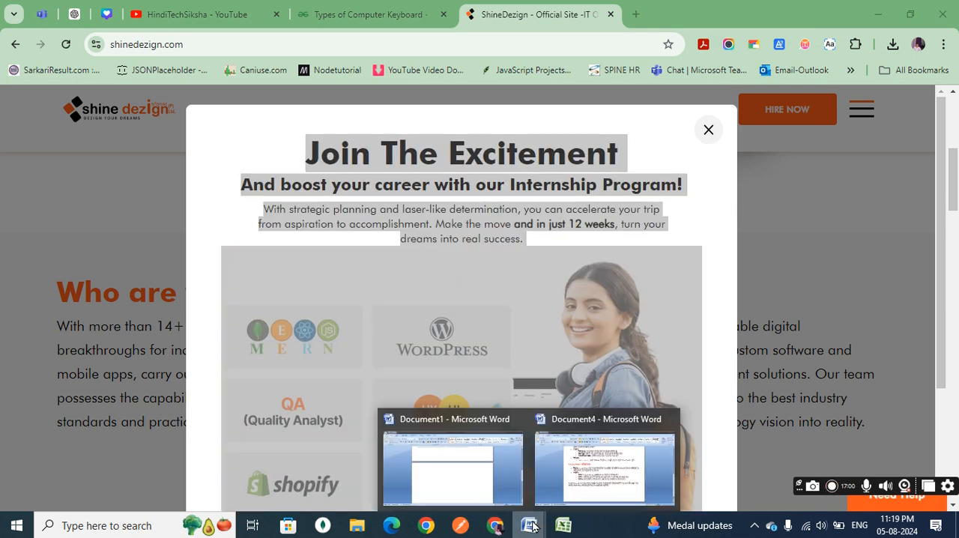
click(505, 473)
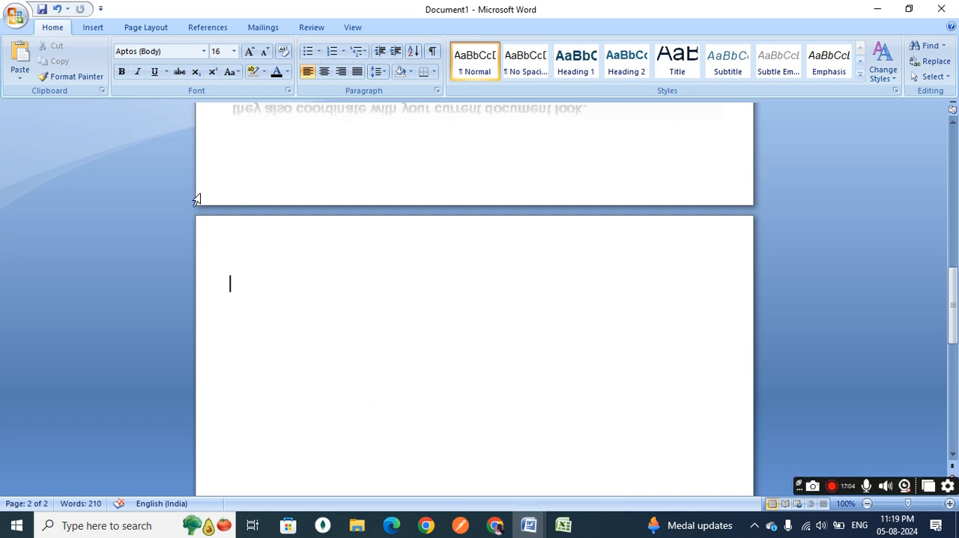
click(18, 78)
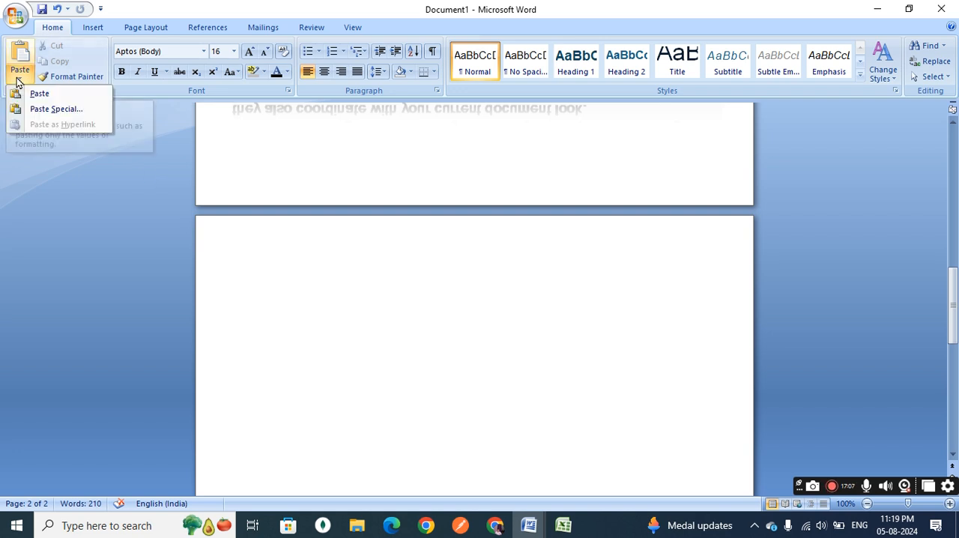
click(56, 109)
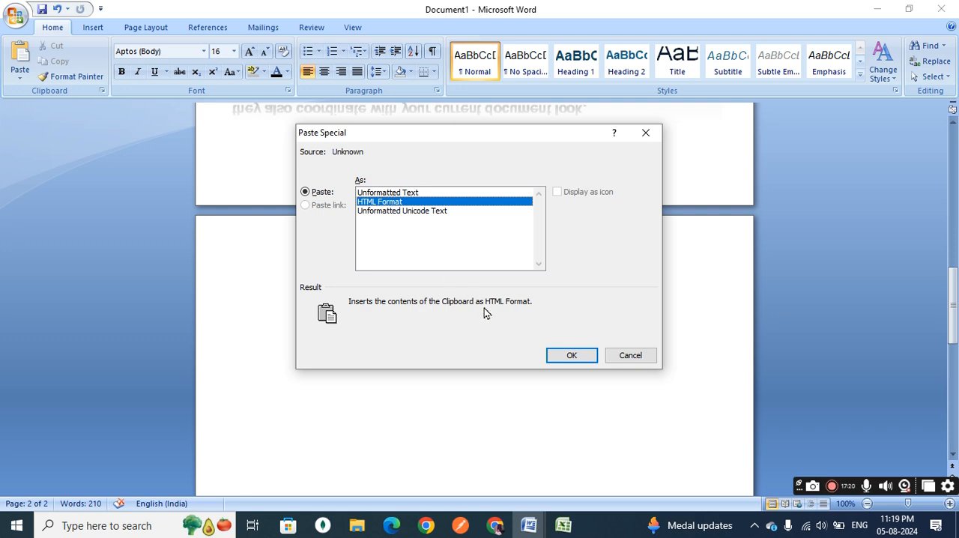
click(571, 355)
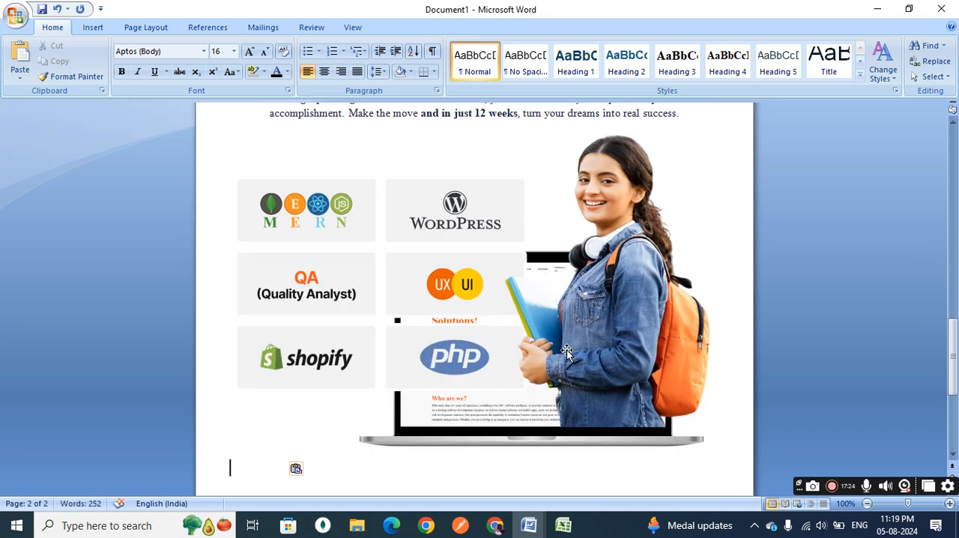
Review the pasted heading, internship text and picture on page 2.
scroll(567, 352, up, 3)
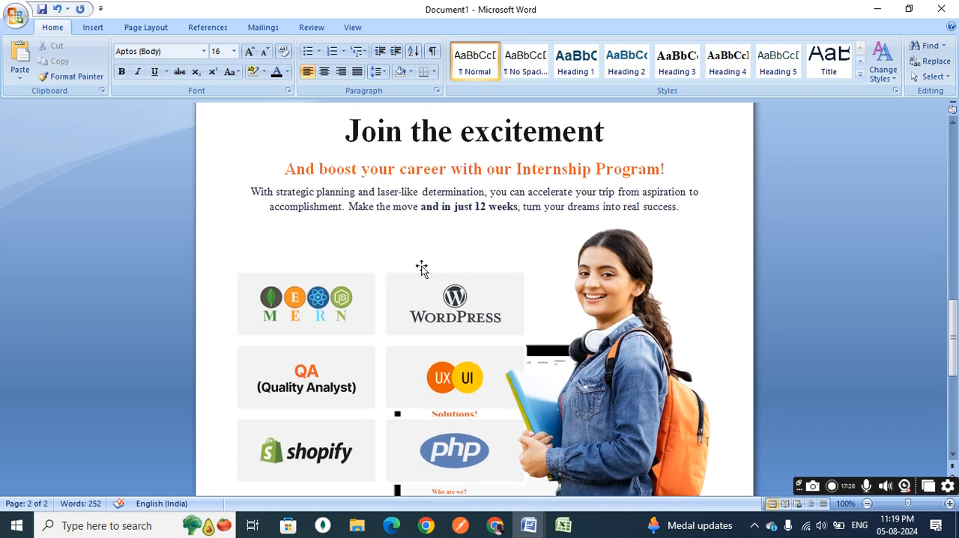
scroll(422, 268, down, 8)
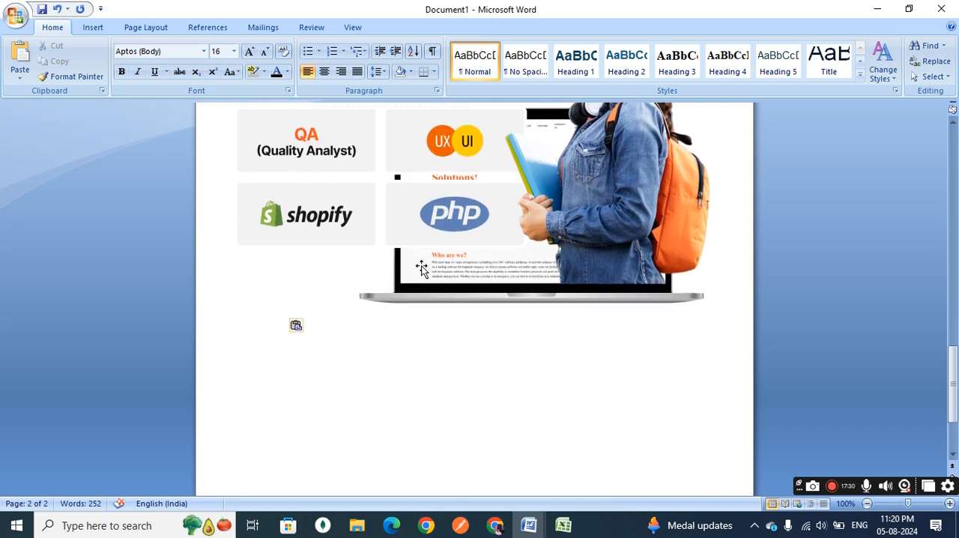
scroll(422, 269, up, 10)
scroll(422, 268, down, 10)
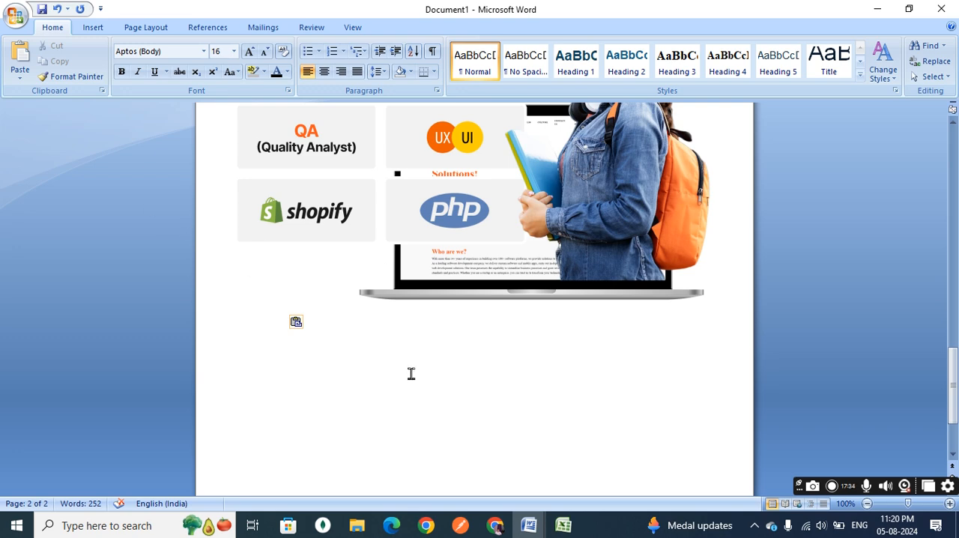
scroll(425, 385, up, 10)
scroll(425, 385, down, 7)
scroll(425, 384, down, 4)
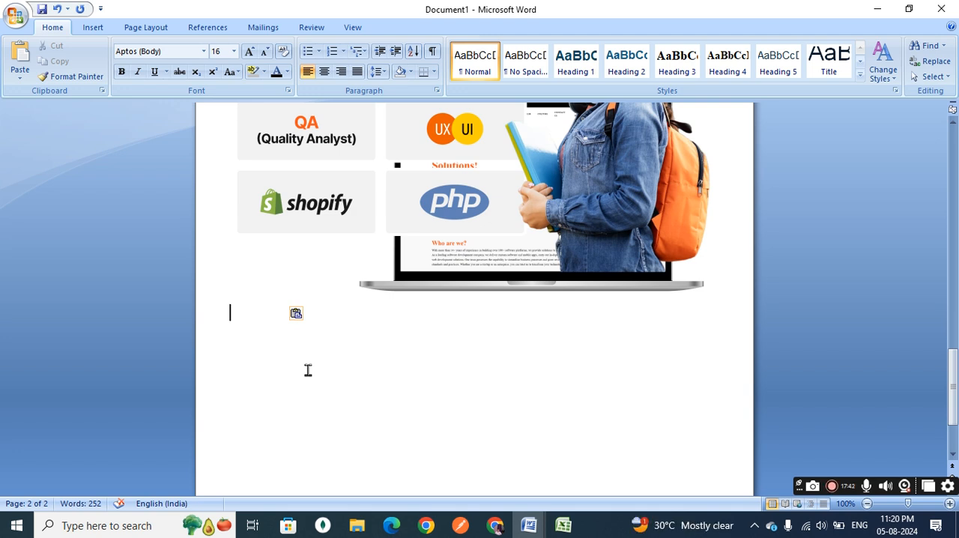
Check the Paste Special formats offered for the copied web content and close the dialog without pasting.
click(21, 75)
click(48, 110)
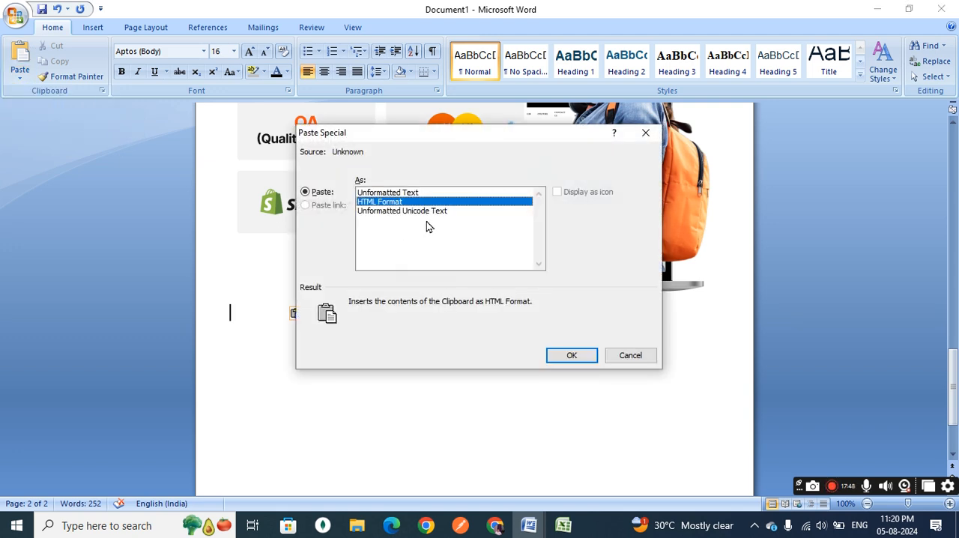
click(633, 359)
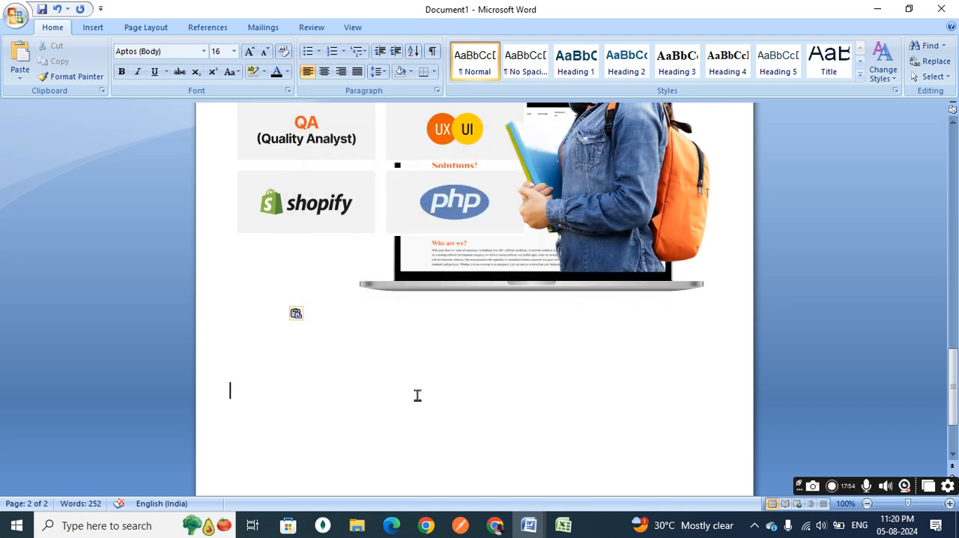
Copy the words "your current document look." from the end of the first paragraph on page 1.
scroll(417, 395, up, 12)
scroll(417, 395, up, 10)
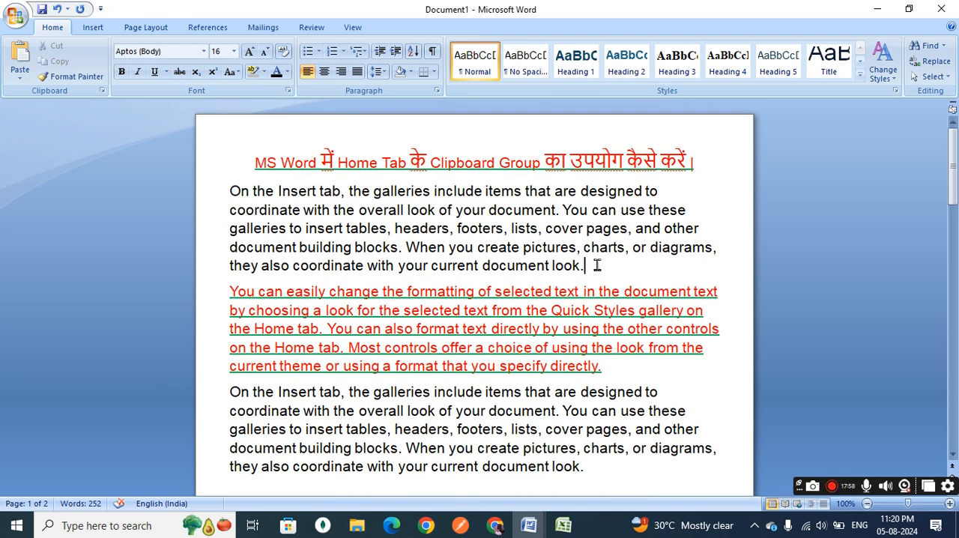
drag(597, 265, 404, 272)
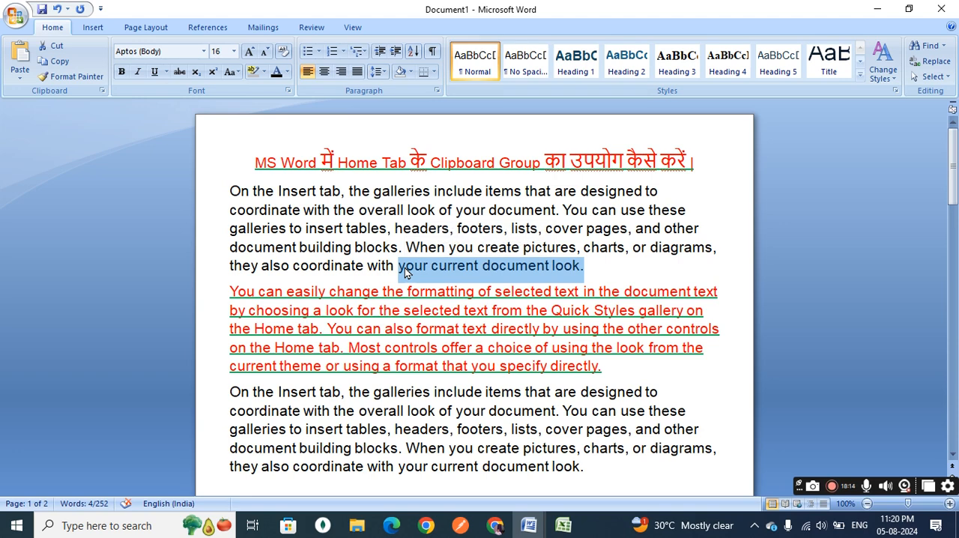
Paste "こんにちは (Konnichiwa)" from the Windows clipboard history into the empty area below the picture on page 2.
scroll(405, 267, down, 8)
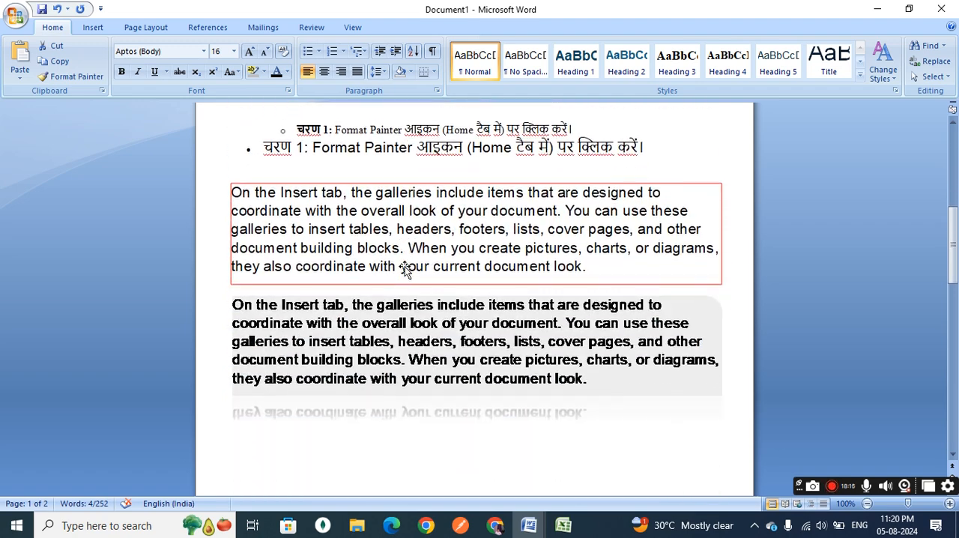
scroll(405, 268, down, 12)
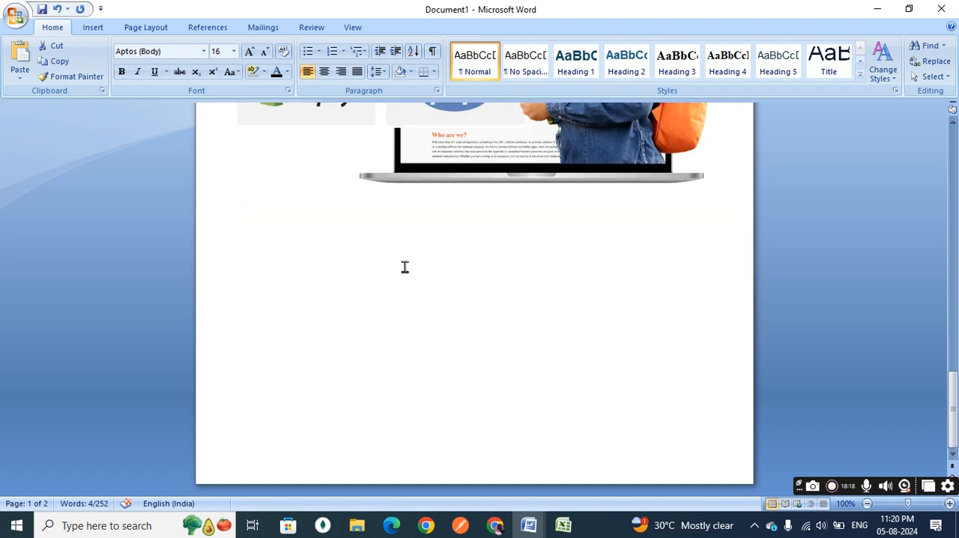
click(398, 286)
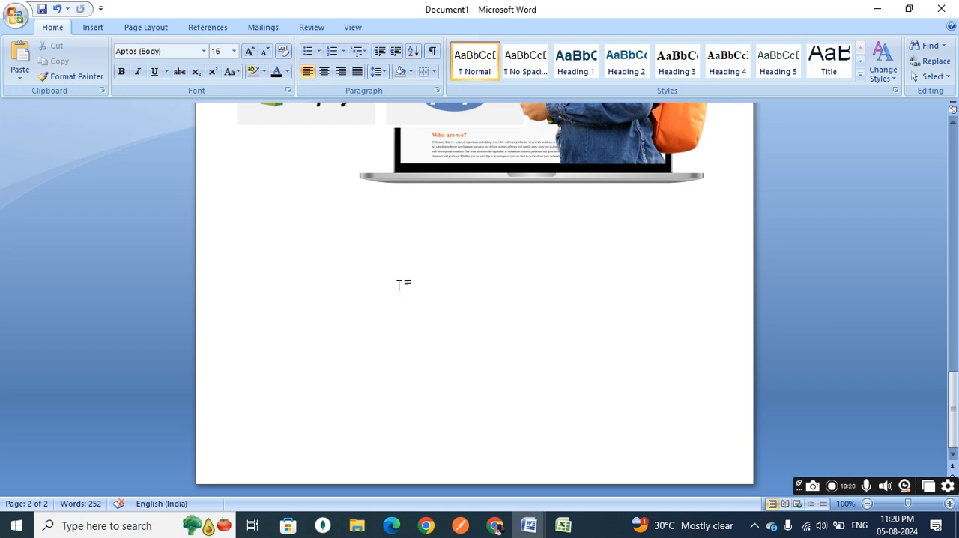
key(super+v)
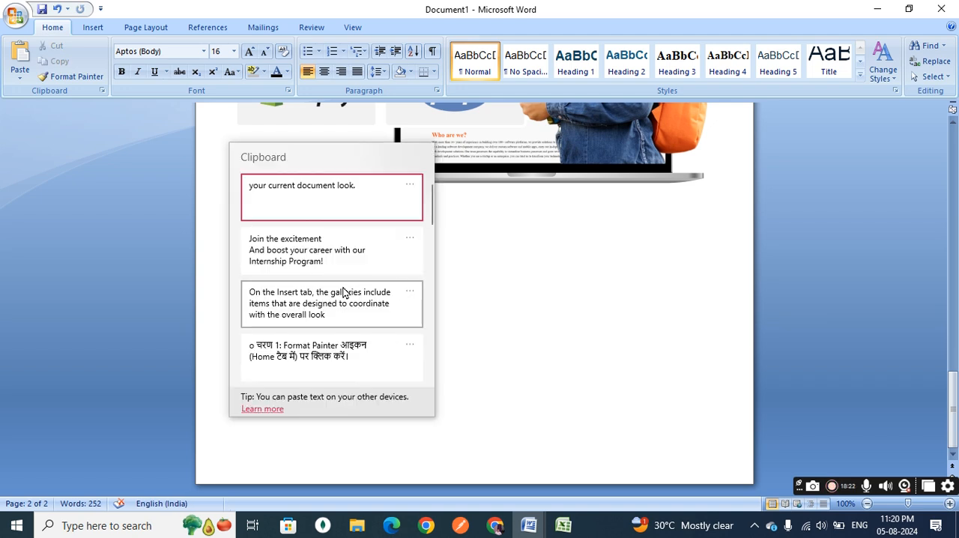
scroll(344, 293, down, 8)
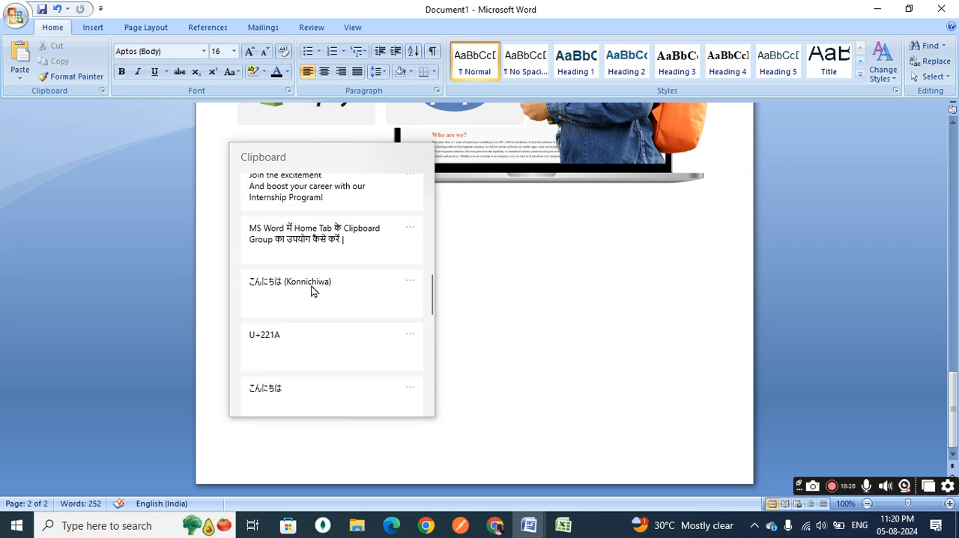
click(313, 291)
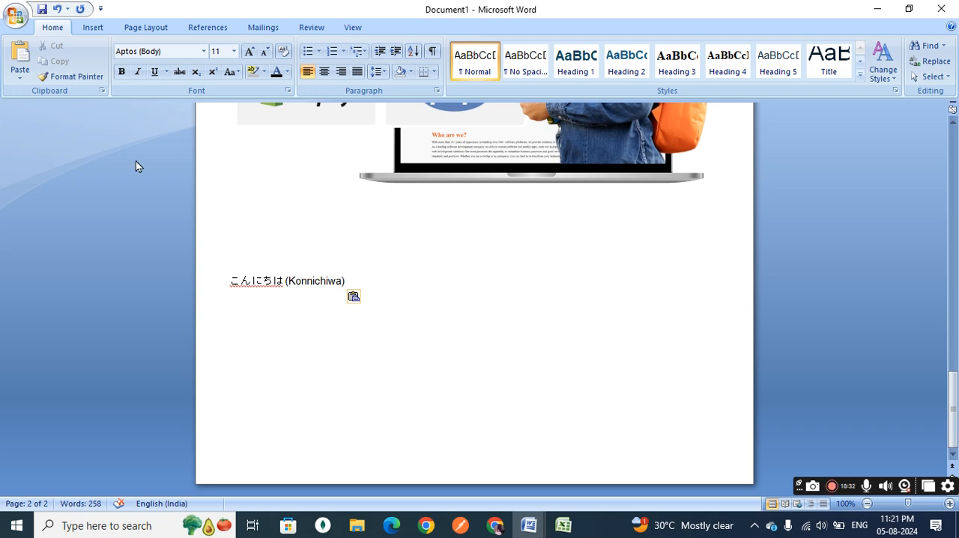
Examine the Paste Special formats offered for the Japanese text, including Unformatted Unicode Text, and close the dialog without pasting.
click(23, 81)
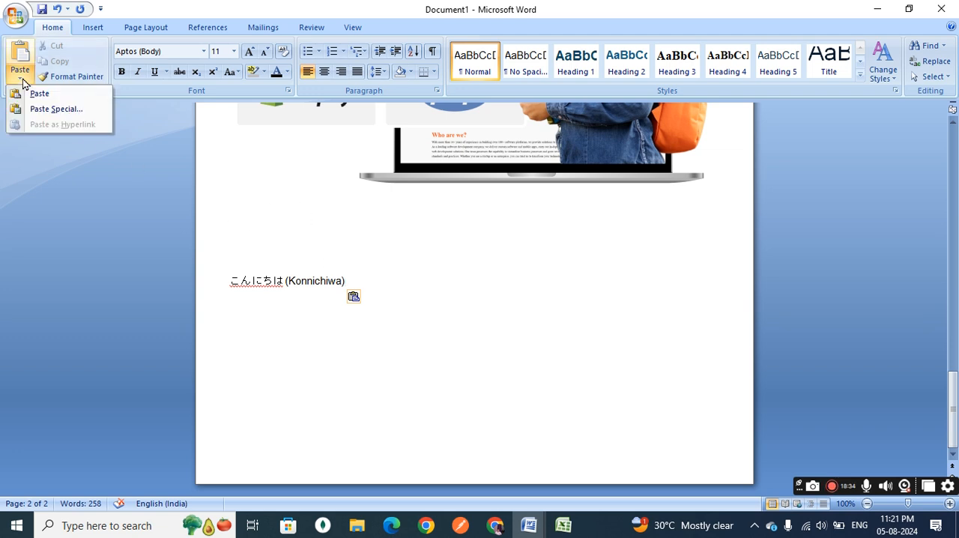
click(52, 109)
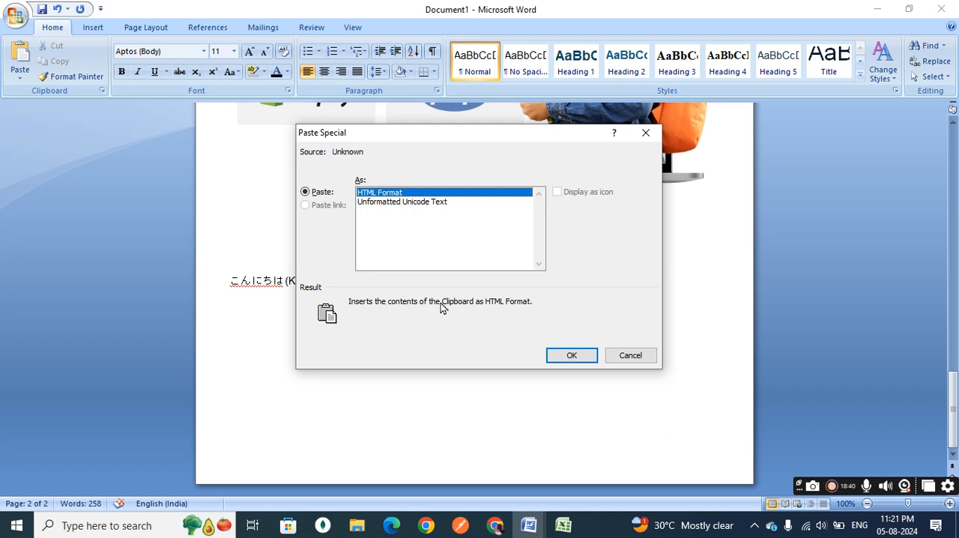
click(638, 361)
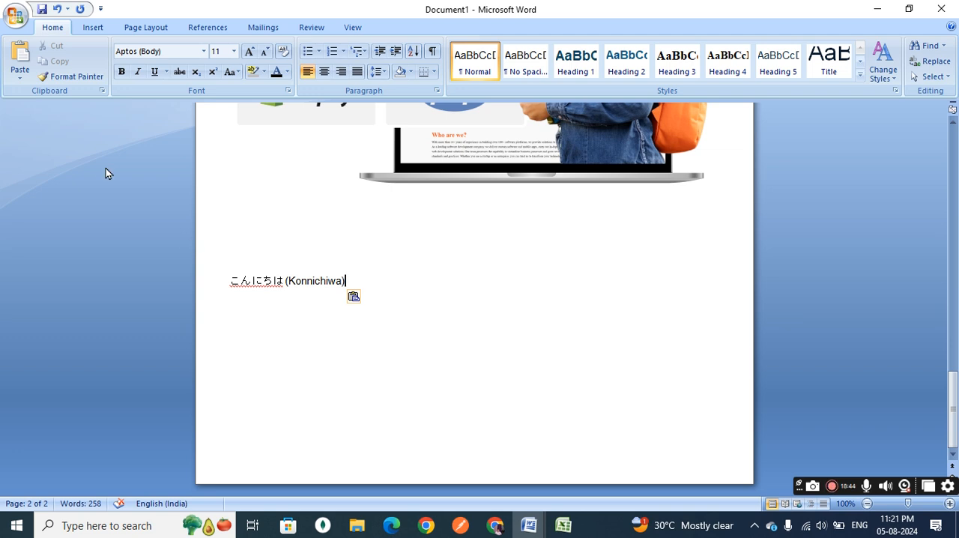
click(19, 73)
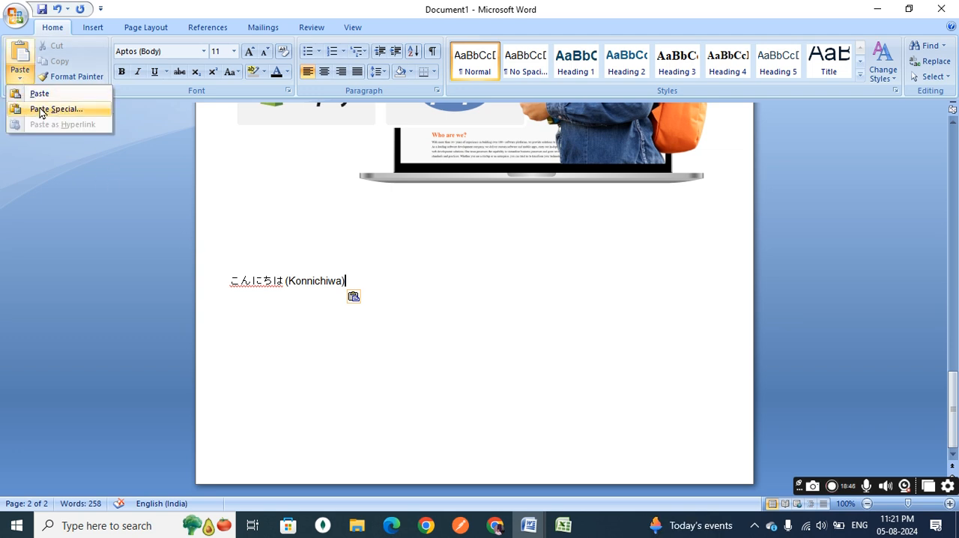
click(39, 110)
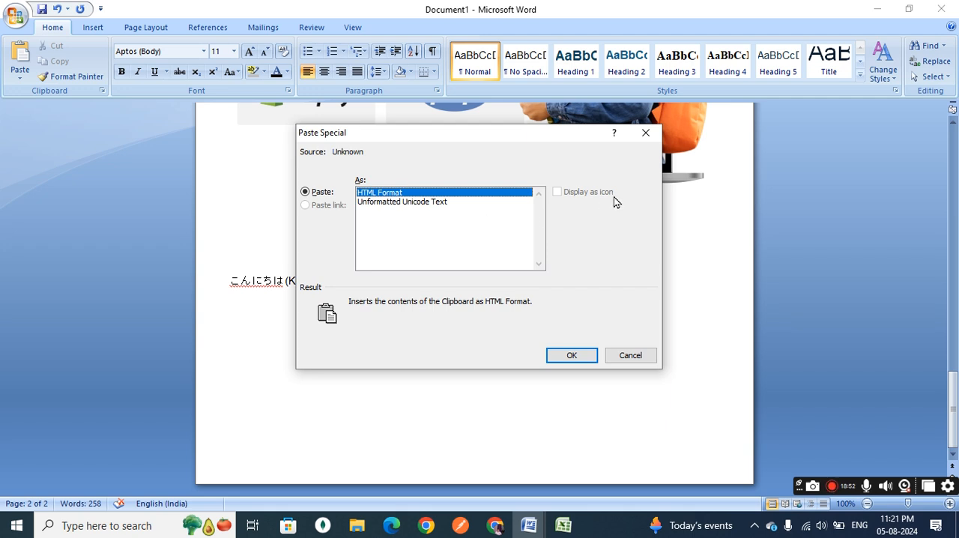
click(629, 356)
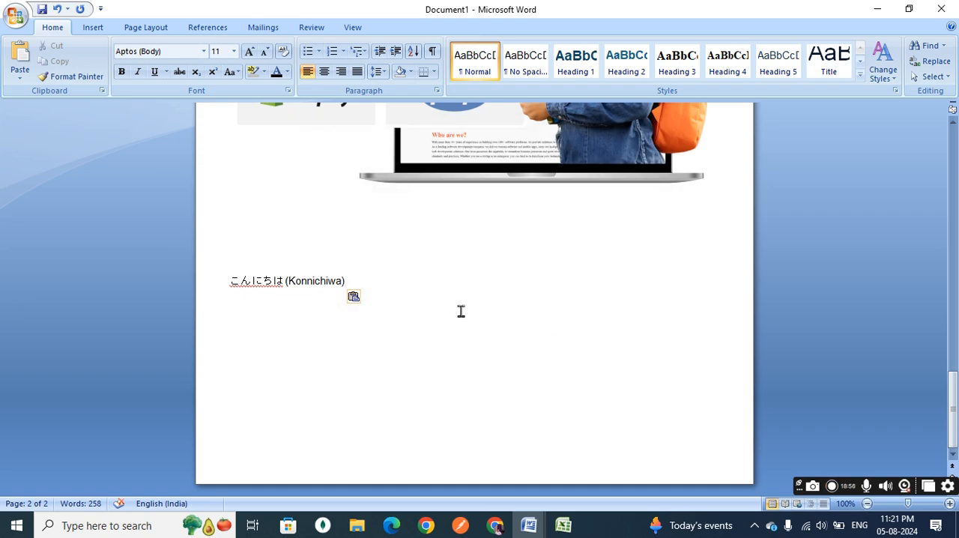
Delete the red-bordered paragraph picture and the reflected paragraph picture from page 1.
scroll(460, 310, up, 10)
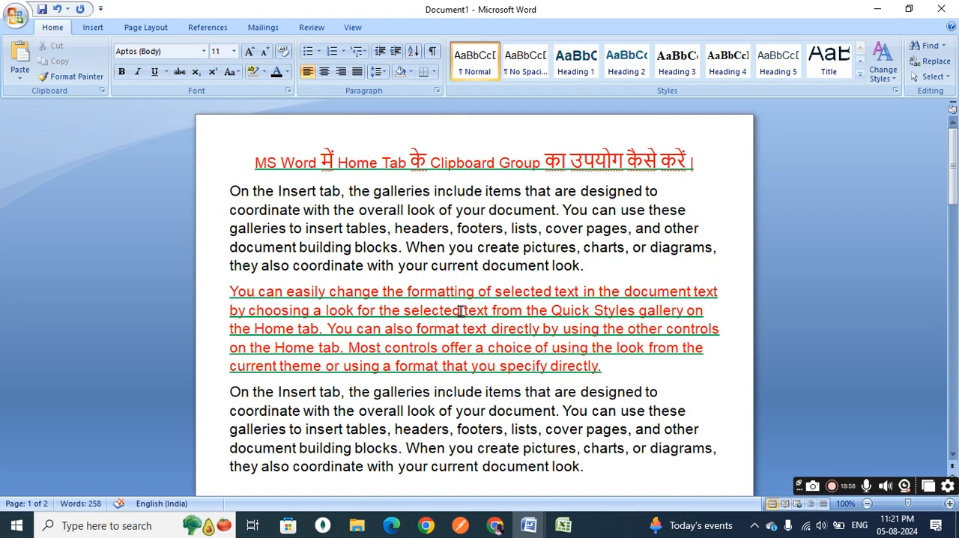
click(250, 161)
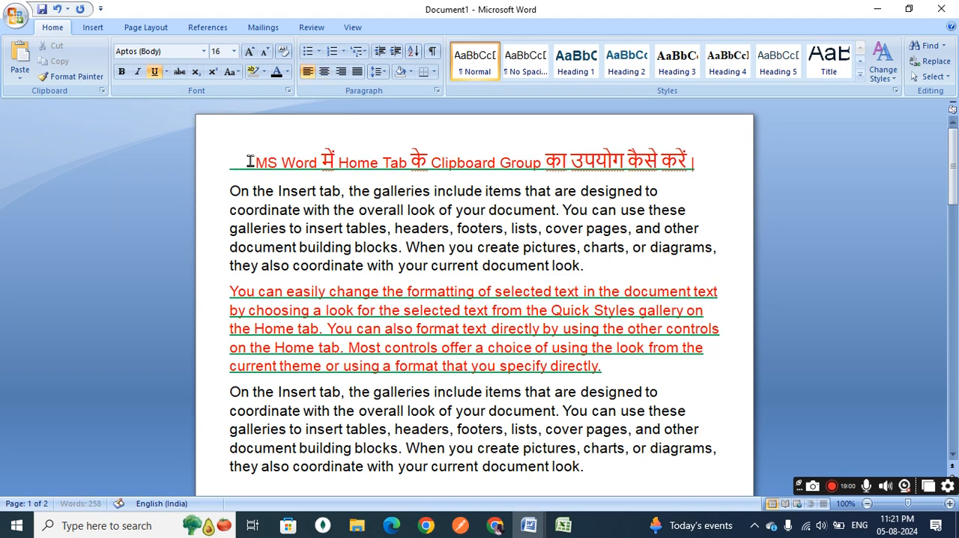
drag(229, 190, 637, 425)
scroll(465, 330, down, 5)
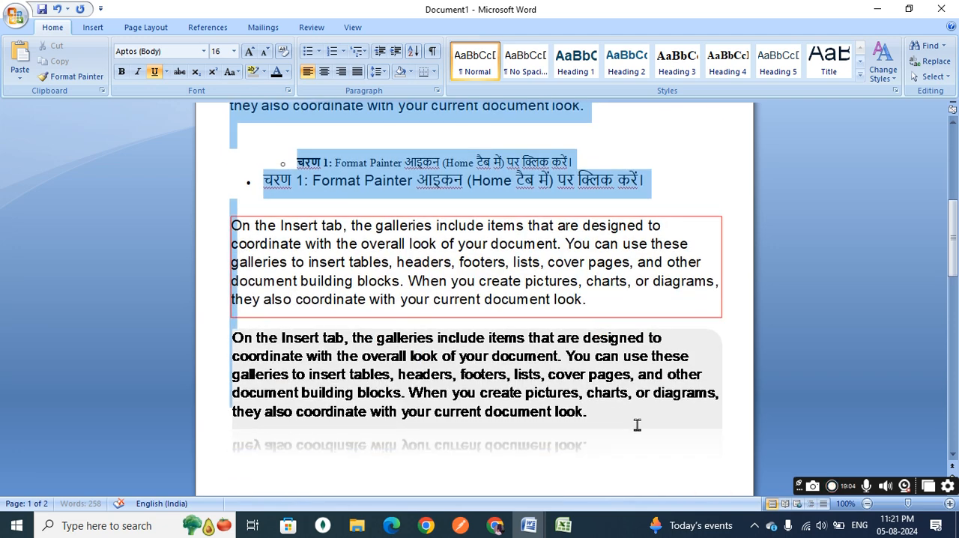
click(475, 299)
key(Delete)
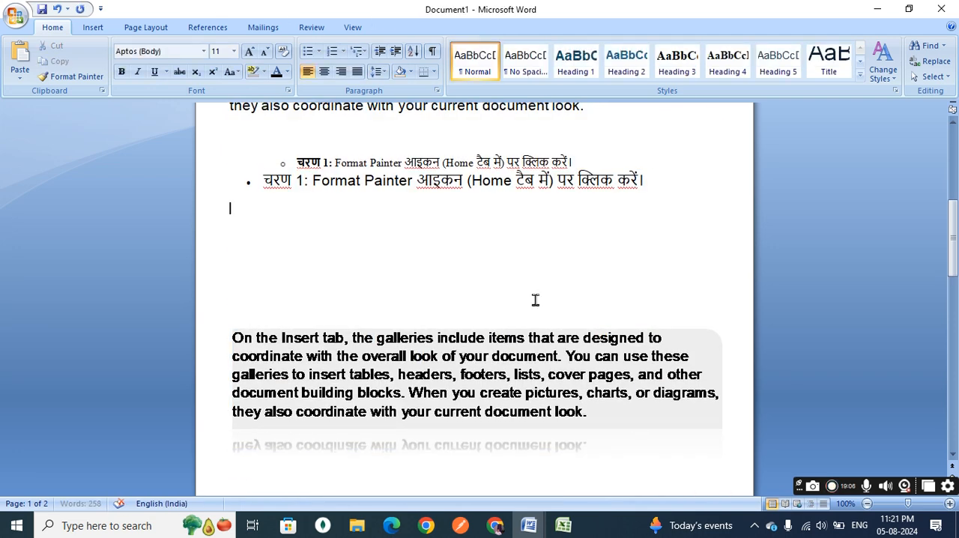
click(523, 358)
key(Delete)
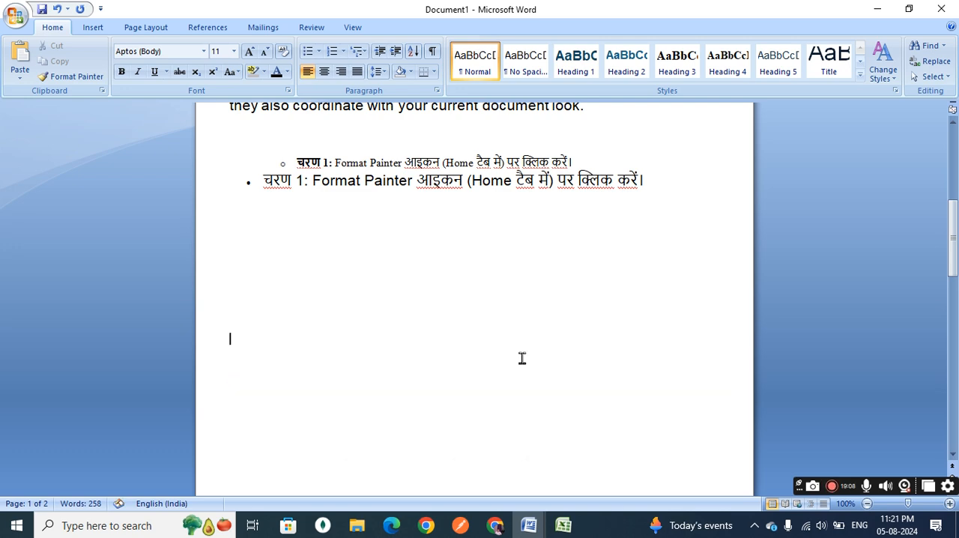
Delete the two bulleted Format Painter lines below the last paragraph on page 1.
scroll(522, 358, up, 5)
click(647, 377)
drag(650, 378, 257, 349)
key(Delete)
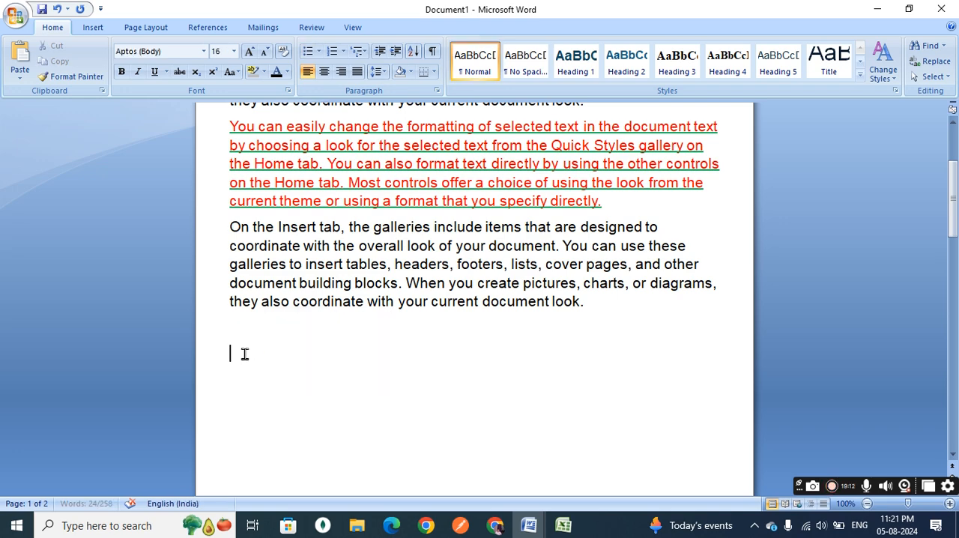
Cut the three body paragraphs below the title on page 1.
scroll(242, 353, up, 3)
drag(603, 474, 224, 197)
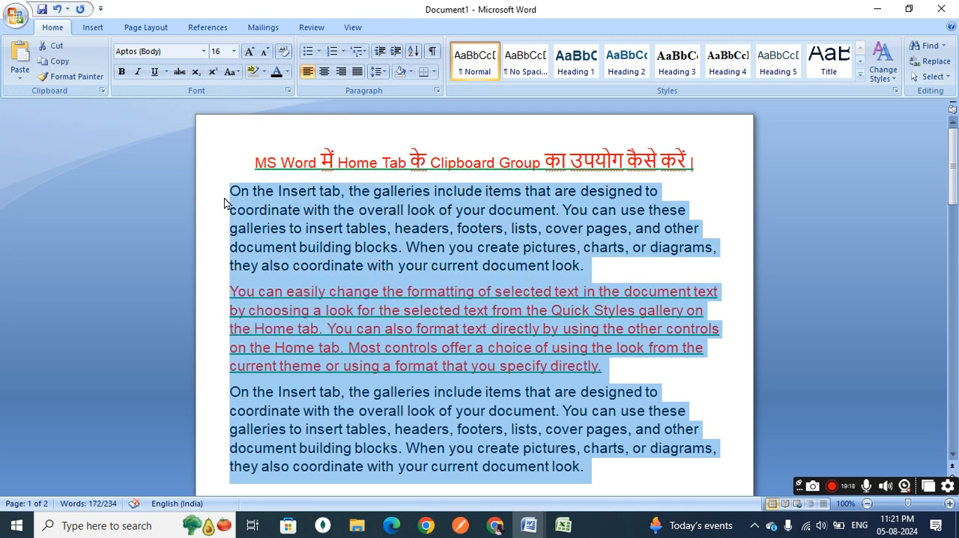
key(ctrl+x)
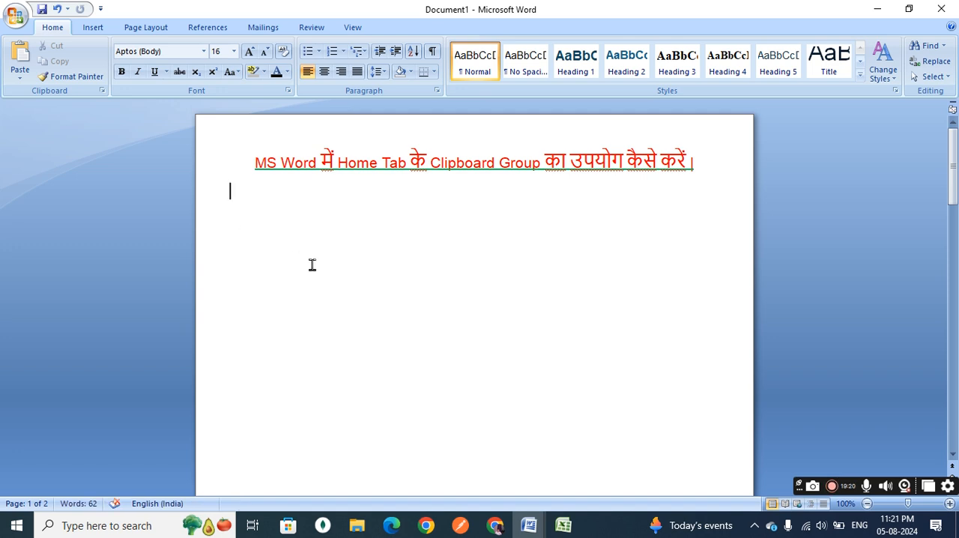
click(20, 73)
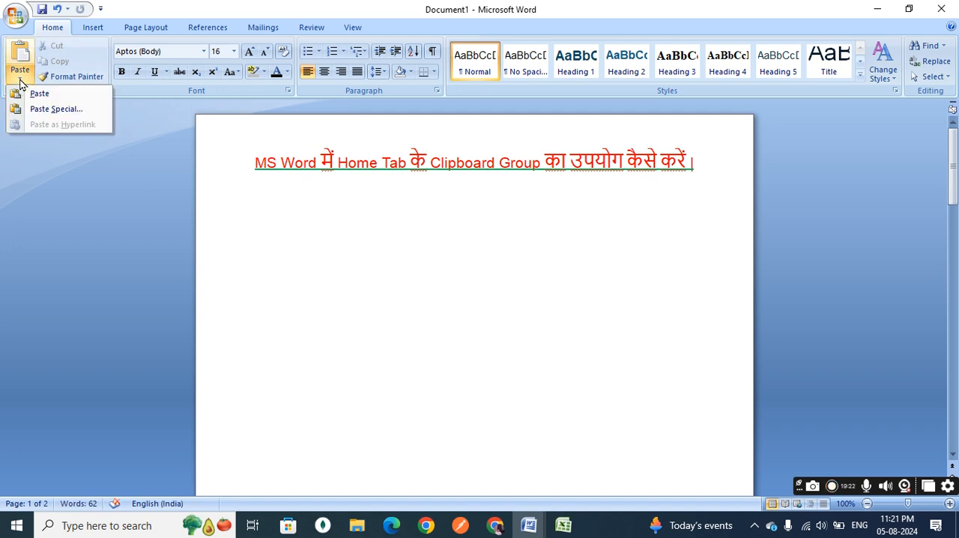
click(48, 109)
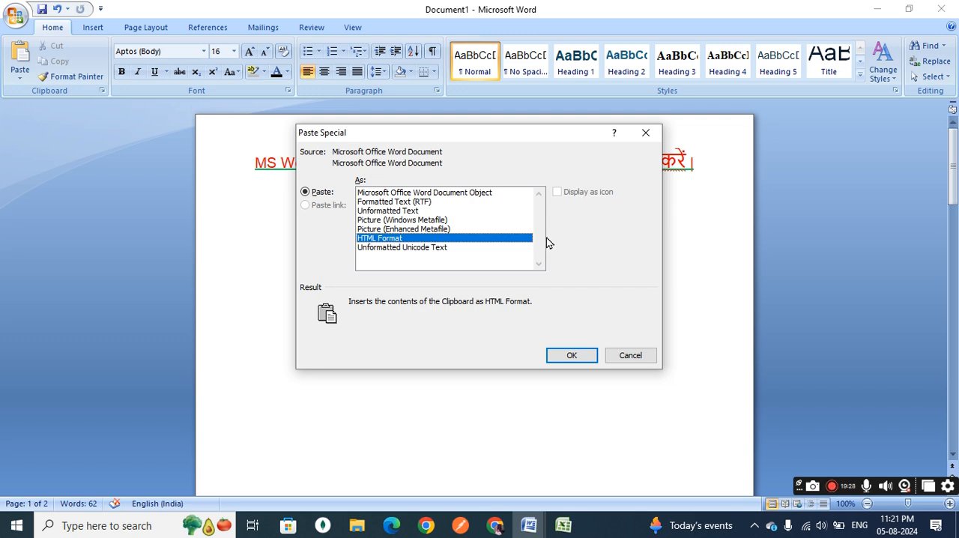
click(633, 355)
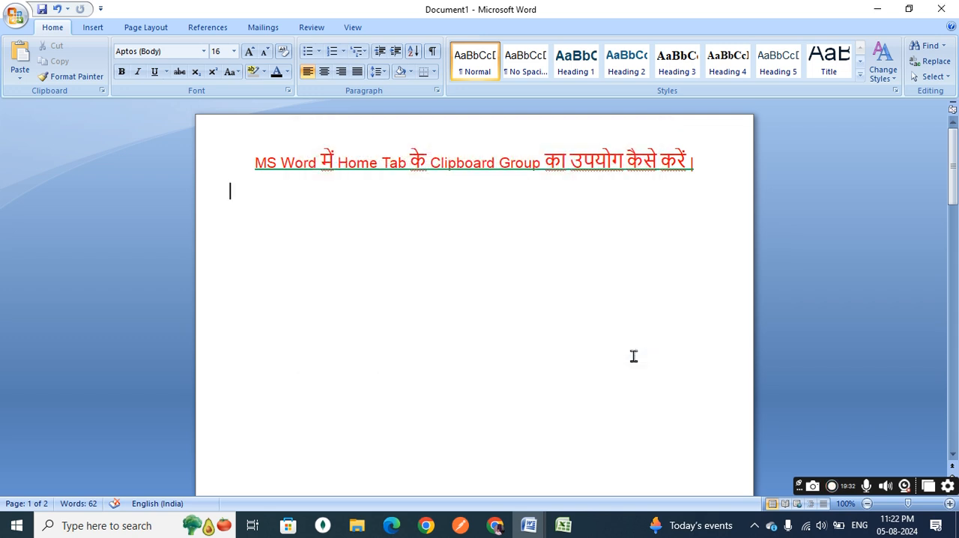
Save the document in Documents as a Word Document named "MS Word में Home Tab के Clipboard Group का उपयोग कैसे करें".
key(ctrl+s)
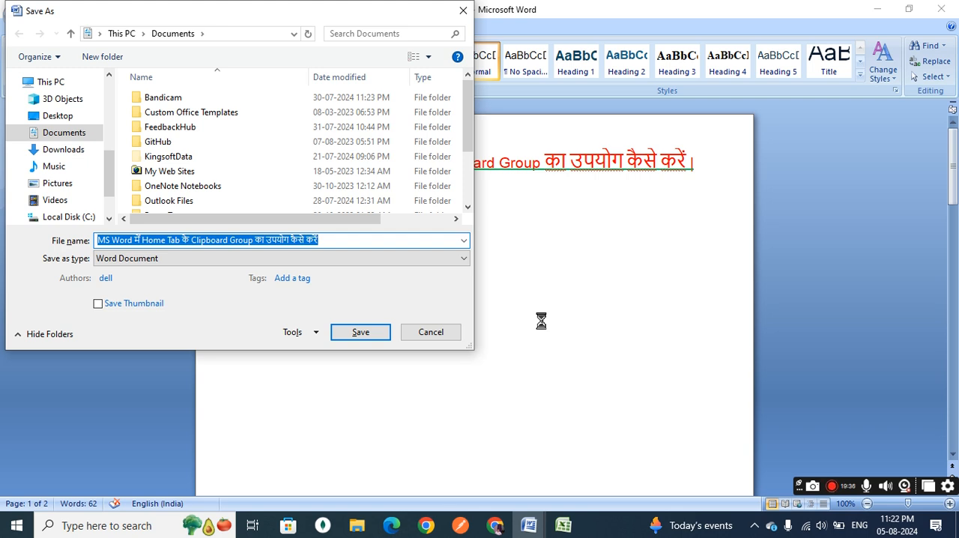
key(Return)
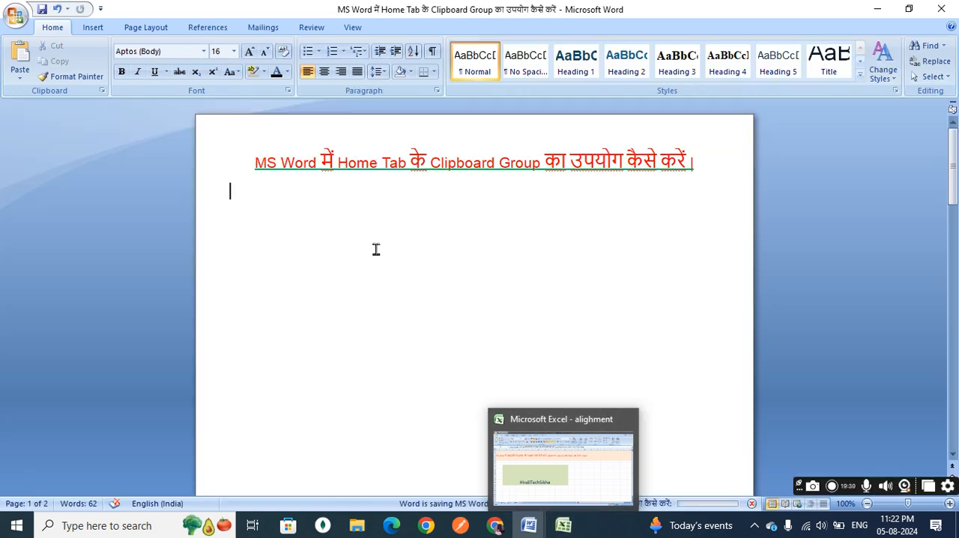
Set up a special paste of the cut paragraphs as a Microsoft Office Word Document Object displayed as an icon.
click(18, 80)
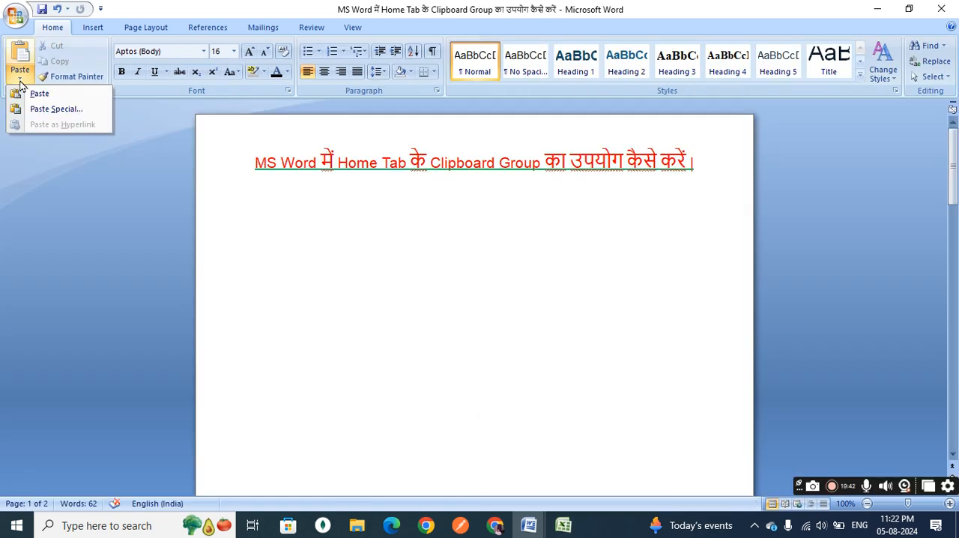
click(42, 110)
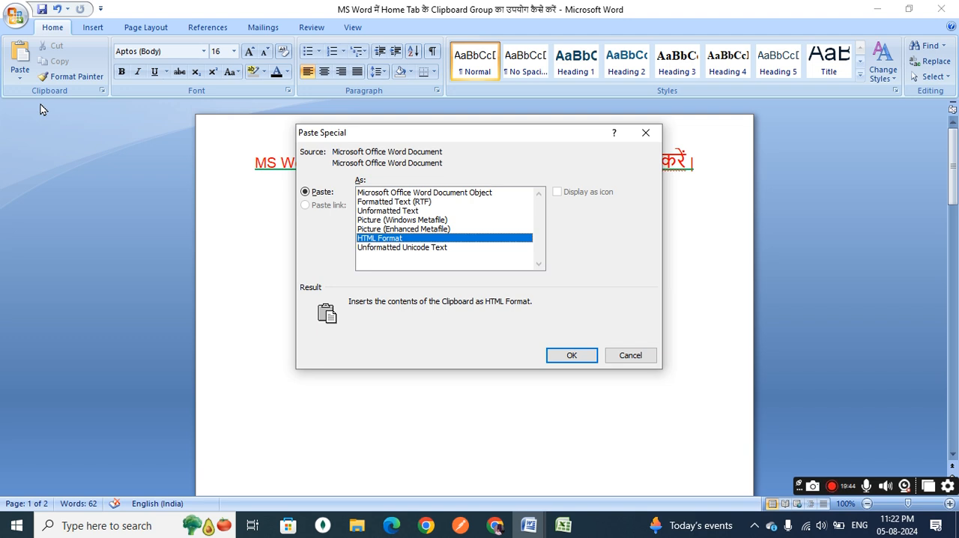
click(388, 193)
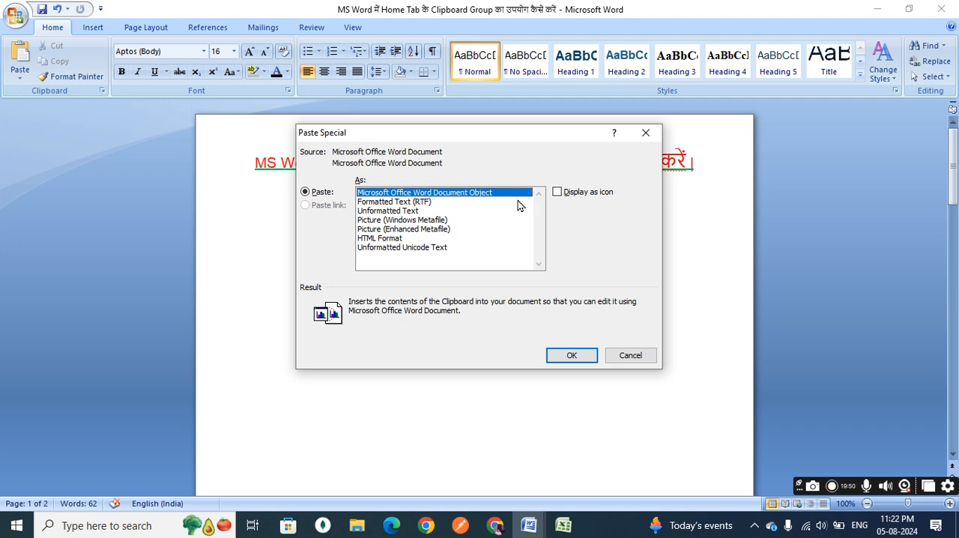
click(557, 192)
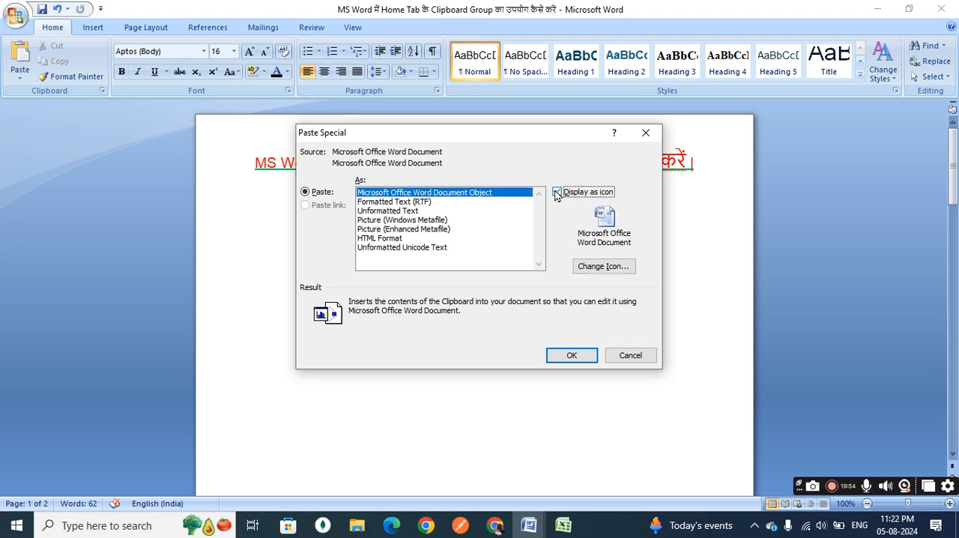
Change the object's icon to the Word page with a globe and orange top edge, and insert the object below the title.
click(621, 271)
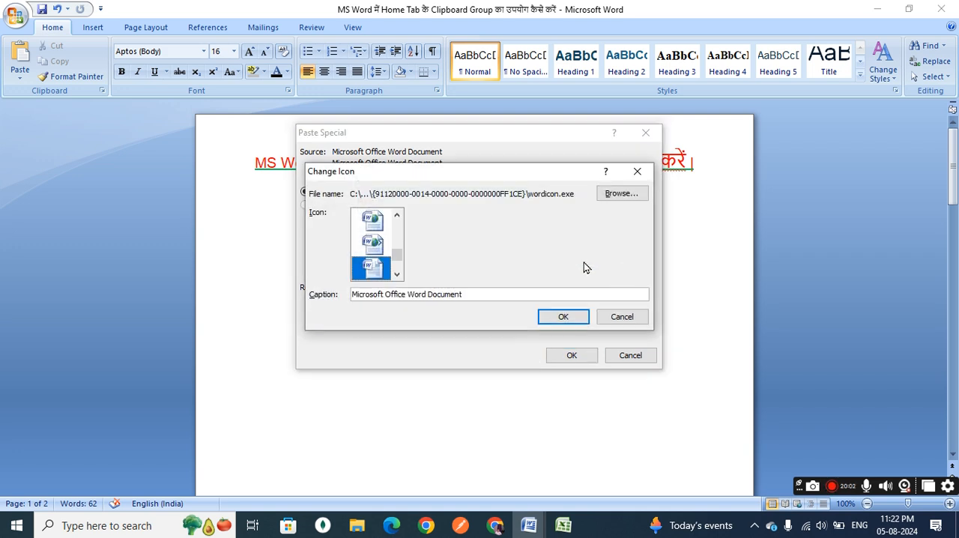
click(397, 217)
click(397, 216)
click(397, 216)
click(397, 217)
click(397, 216)
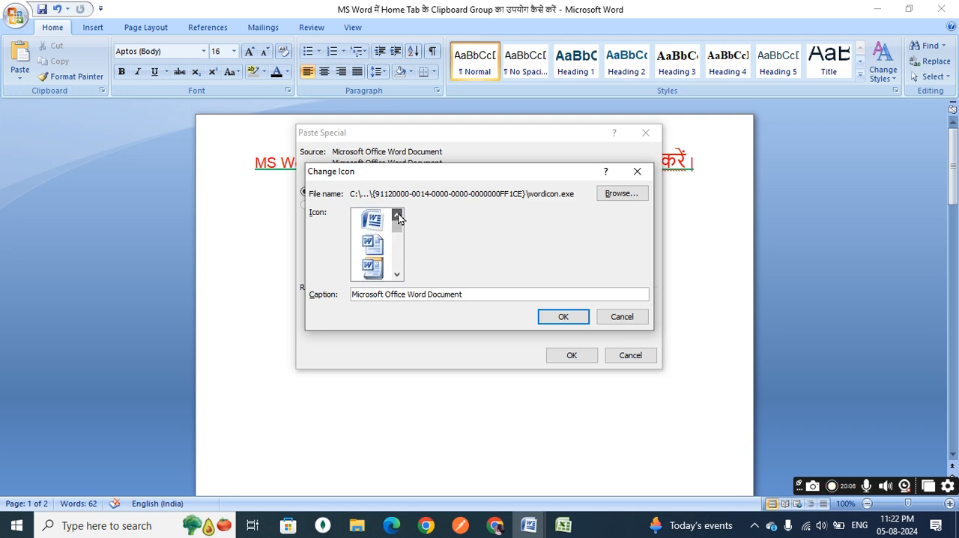
click(375, 220)
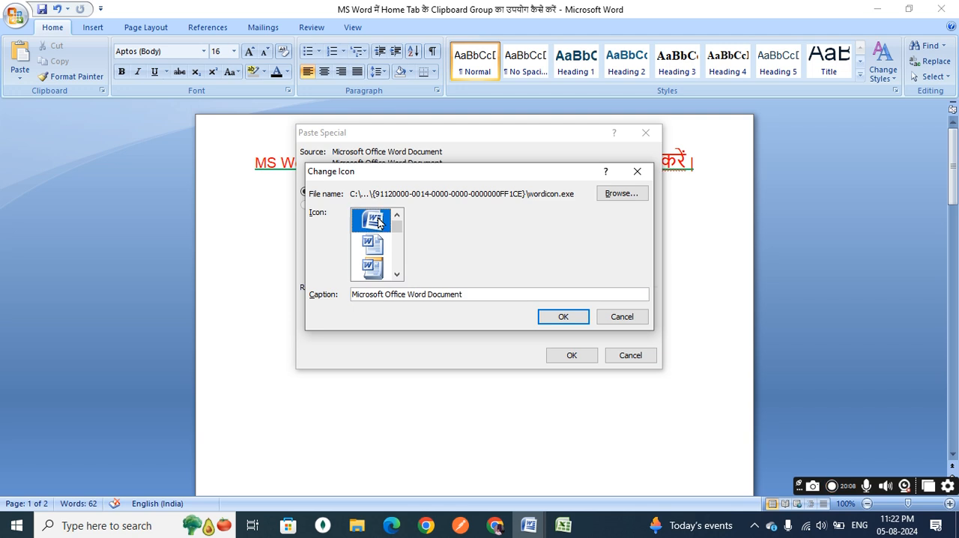
click(375, 271)
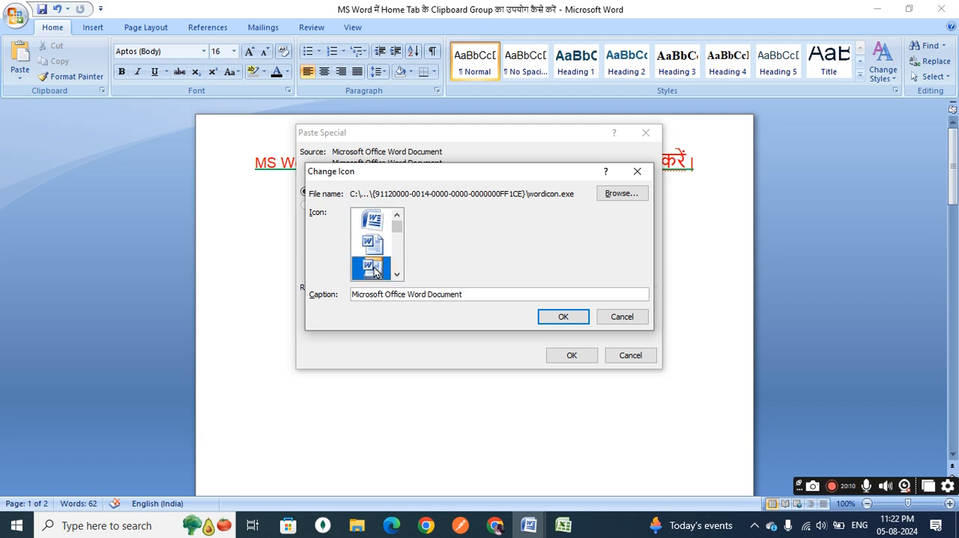
mouse_move(398, 238)
mouse_down()
mouse_move(402, 288)
mouse_move(397, 249)
mouse_up()
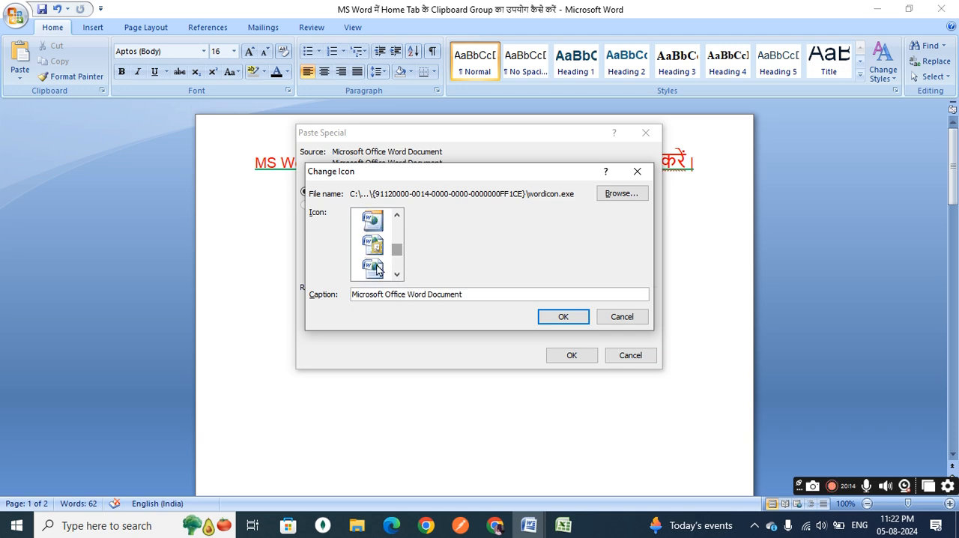
click(375, 271)
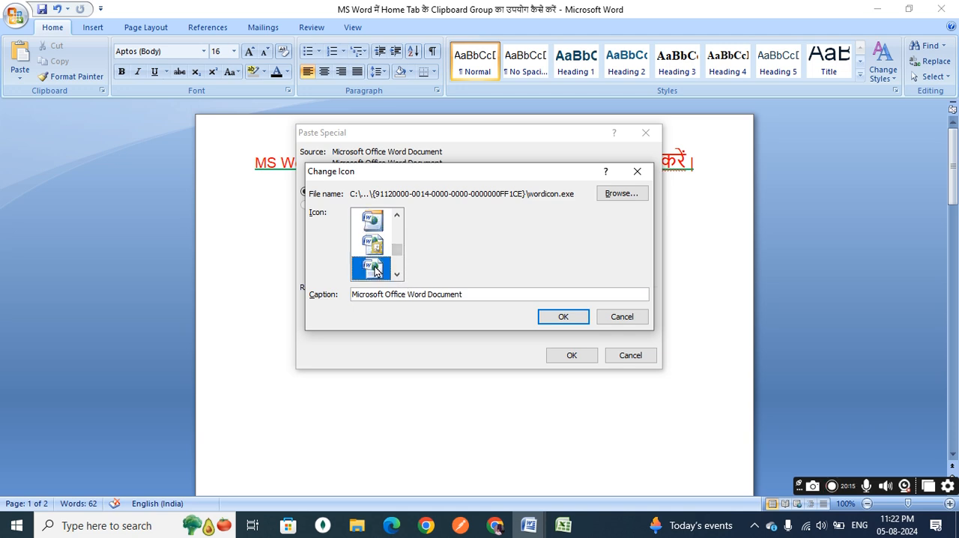
click(375, 226)
click(567, 316)
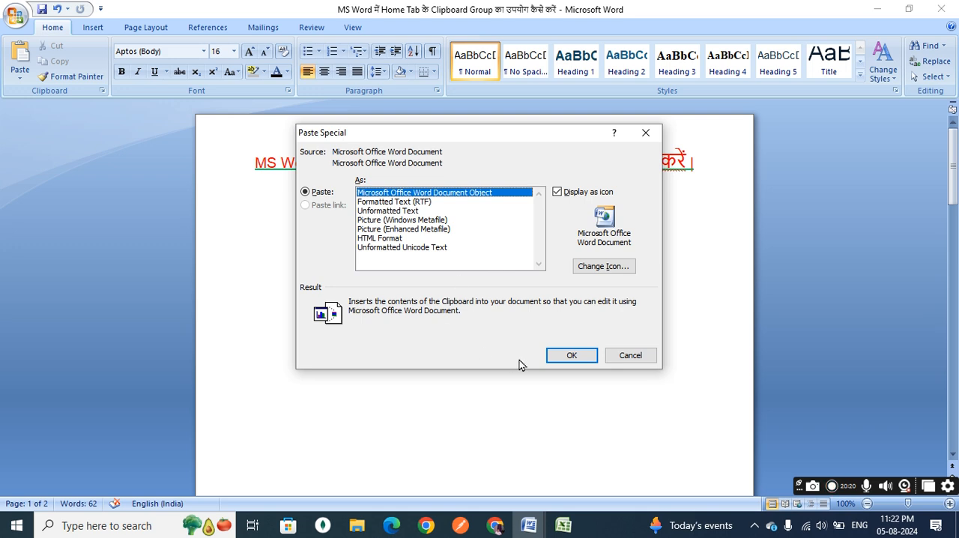
click(567, 354)
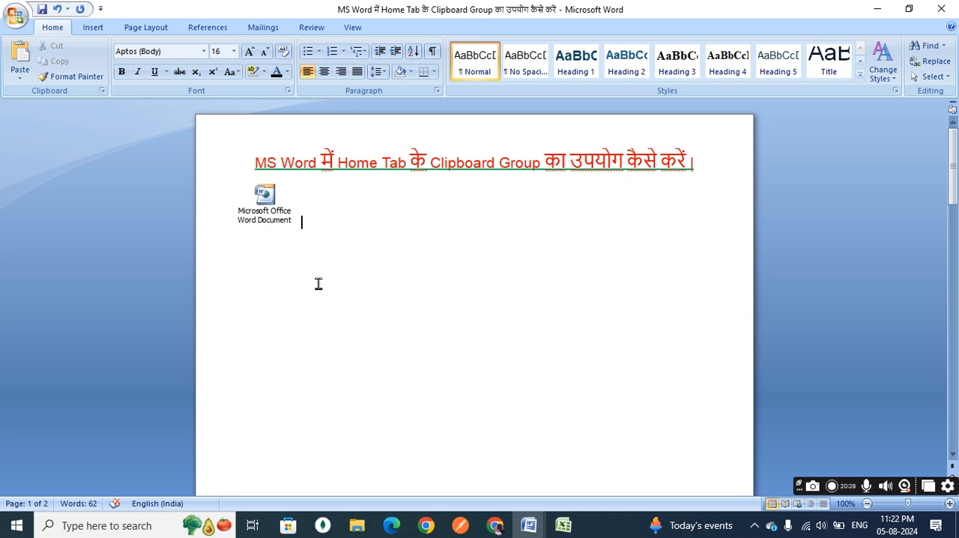
Open the embedded Word document from its icon to view the paragraphs stored inside.
double_click(266, 196)
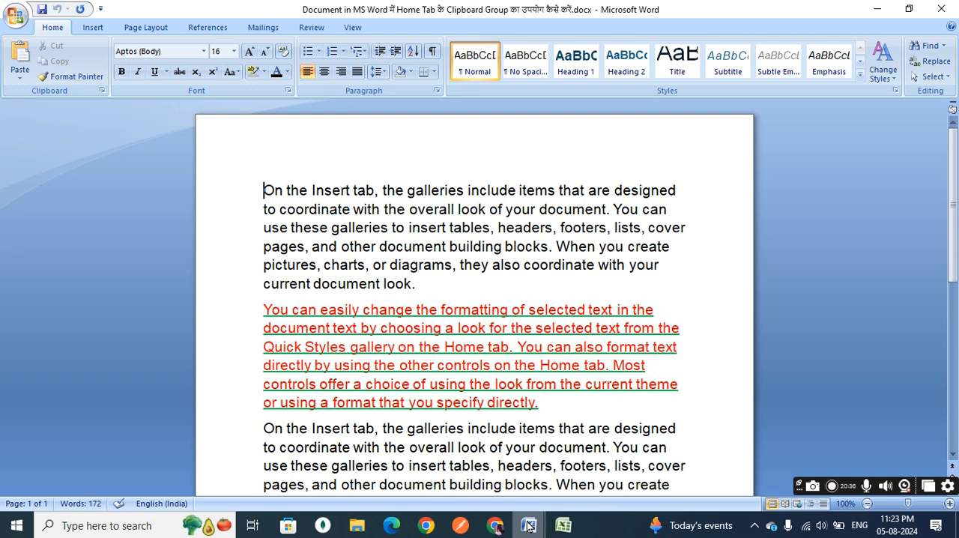
mouse_move(528, 526)
click(528, 490)
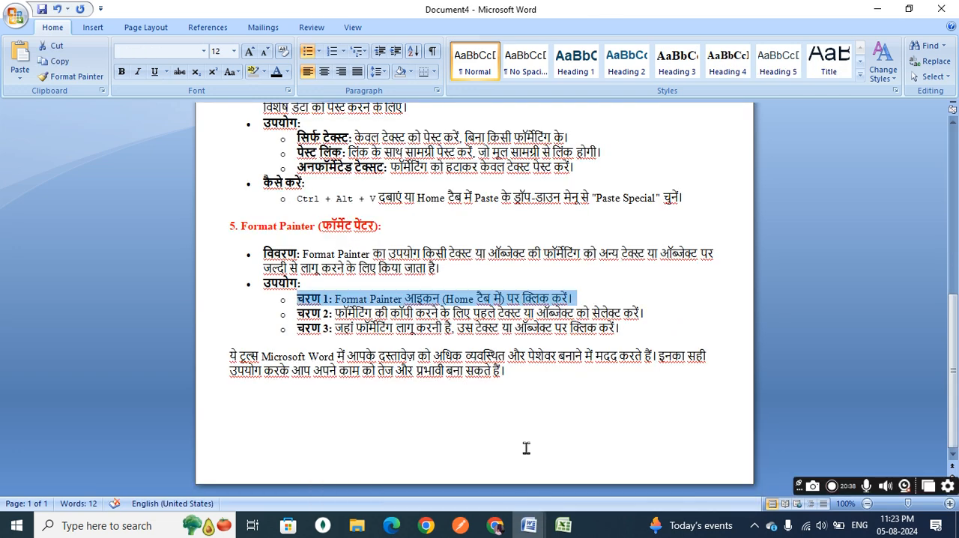
Return to the saved Clipboard Group document and delete the embedded document icon below the title.
mouse_move(514, 515)
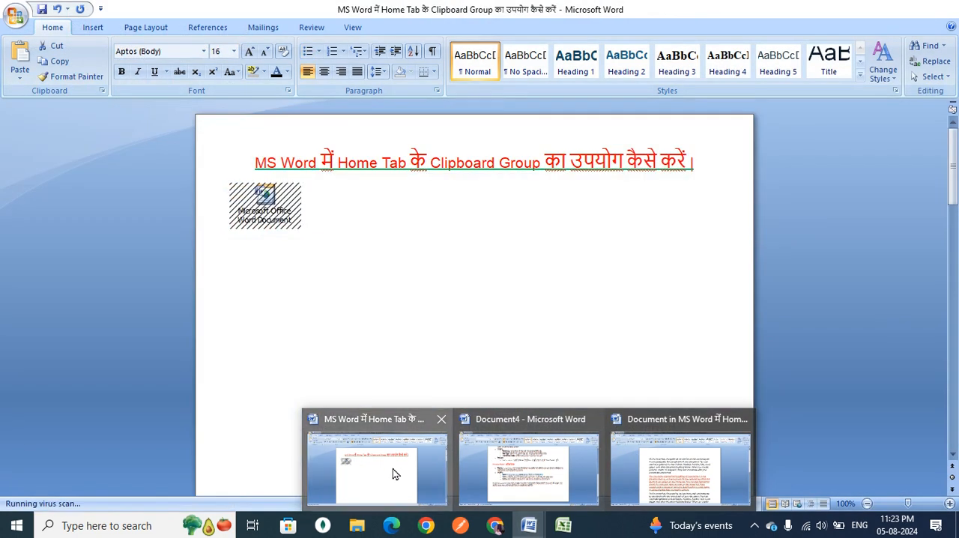
click(393, 468)
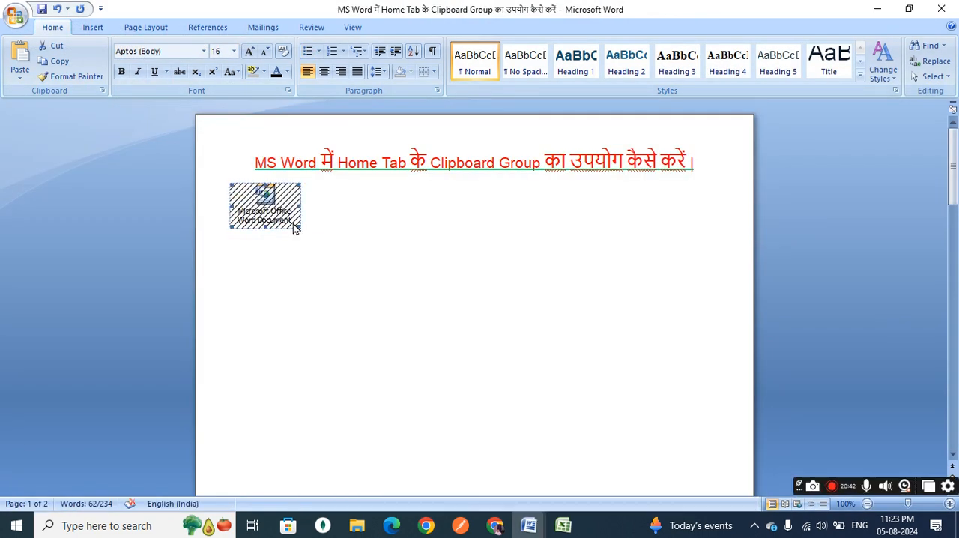
key(Delete)
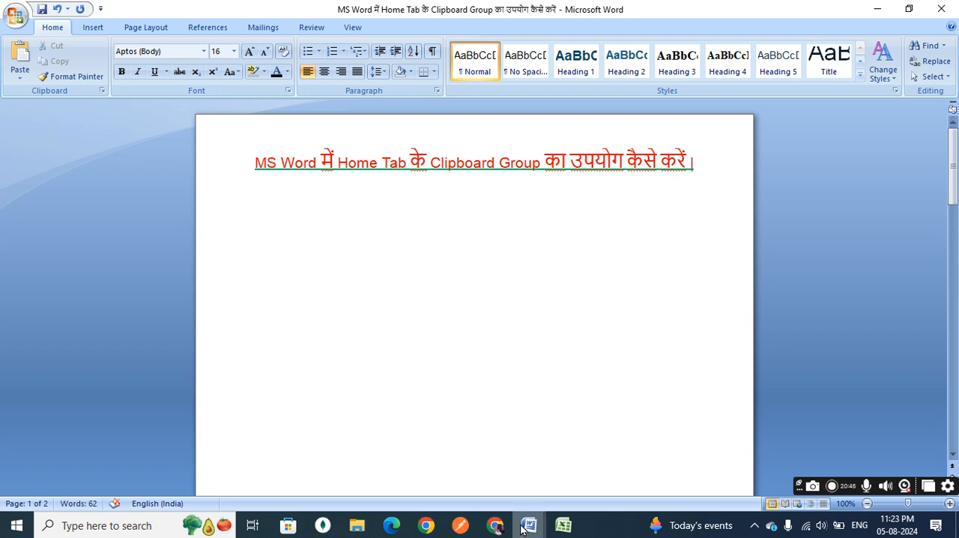
Look over the Cut, Copy, Paste, Paste Special and Format Painter notes in Document4, and return to the Clipboard Group document.
mouse_move(524, 519)
click(588, 483)
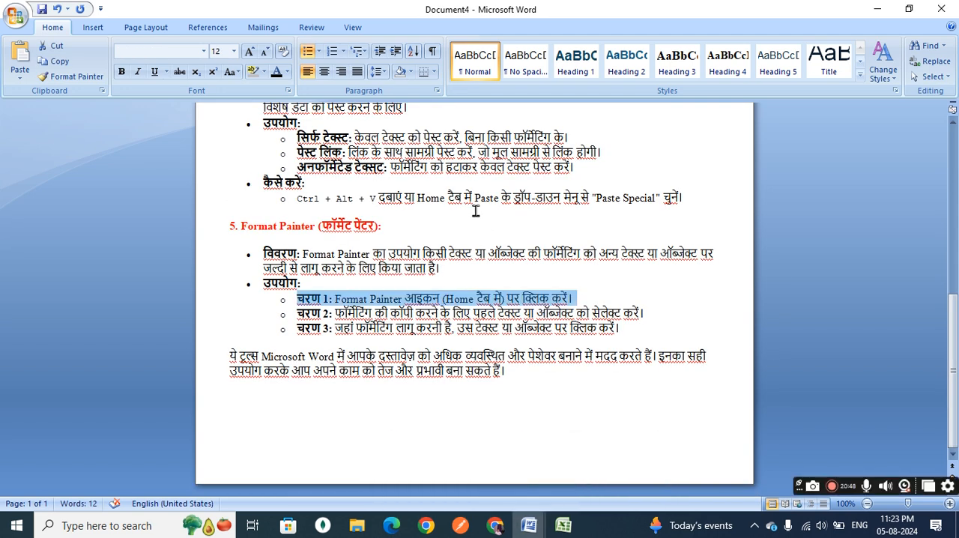
scroll(475, 211, up, 10)
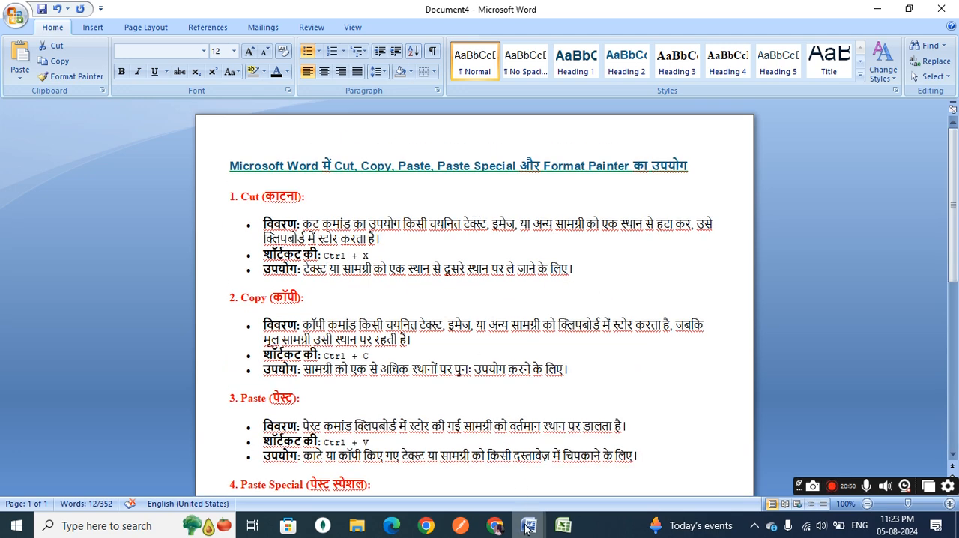
mouse_move(528, 525)
click(455, 458)
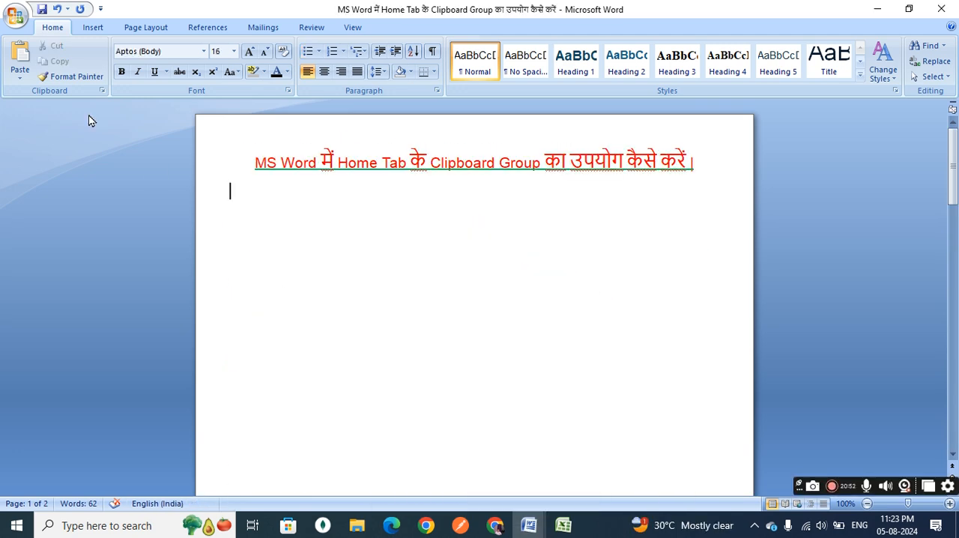
click(26, 81)
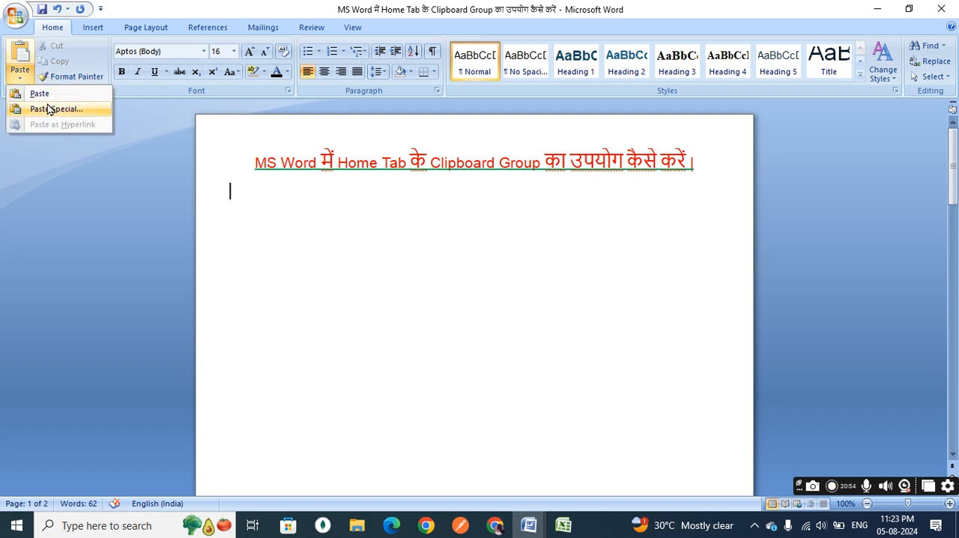
click(341, 316)
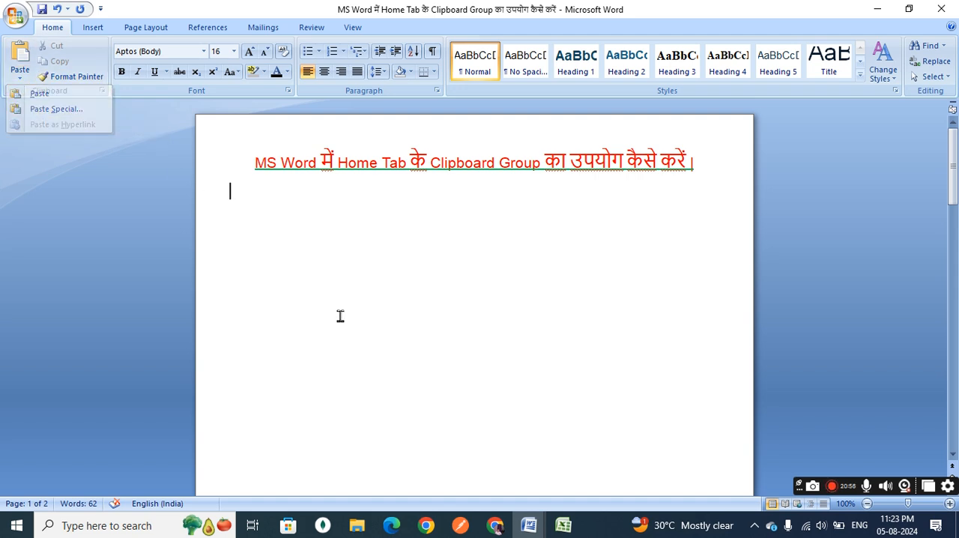
Copy the heading "Join the excitement" on page 2.
scroll(340, 316, down, 3)
scroll(340, 316, down, 8)
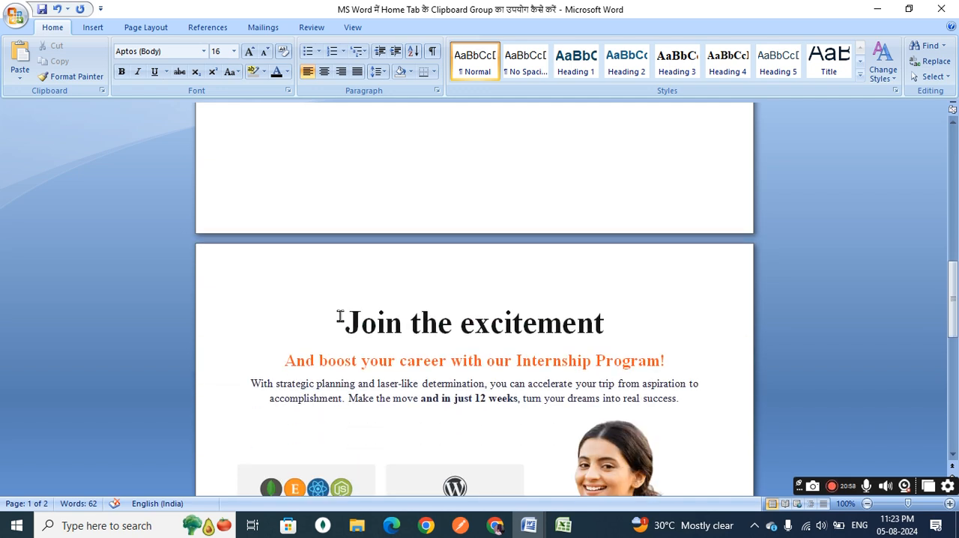
click(346, 289)
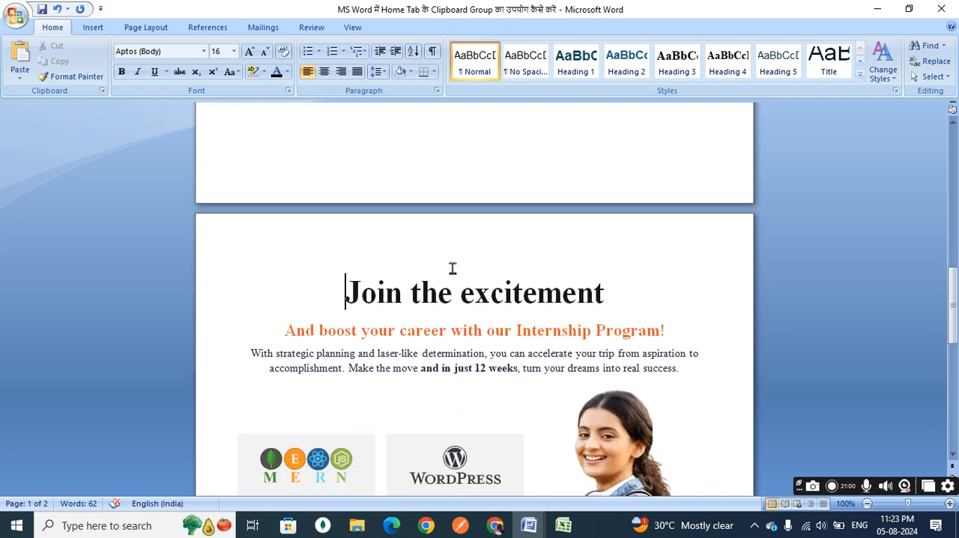
triple_click(537, 285)
key(super+c)
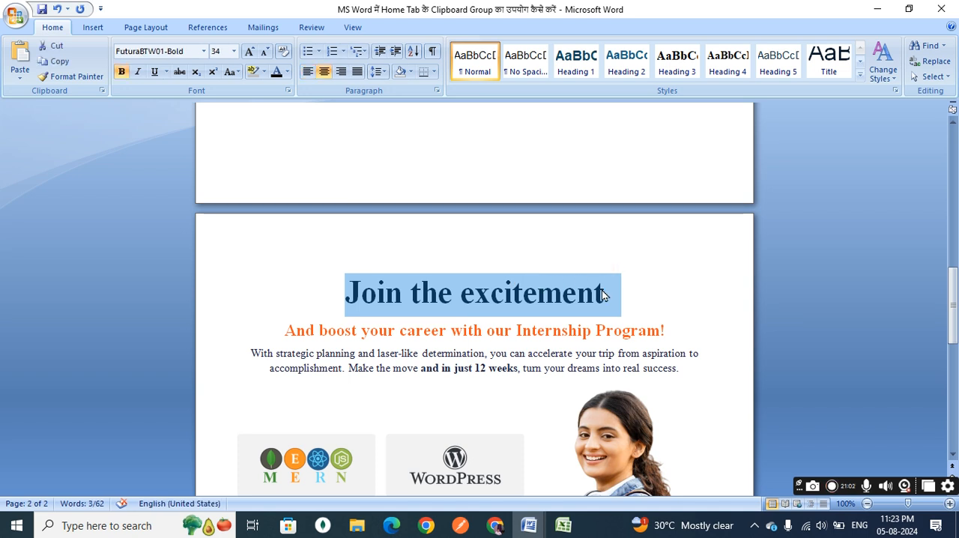
Special-paste the copied heading "Join the excitement" below the page 1 title as a link in HTML Format.
scroll(602, 290, up, 8)
click(416, 232)
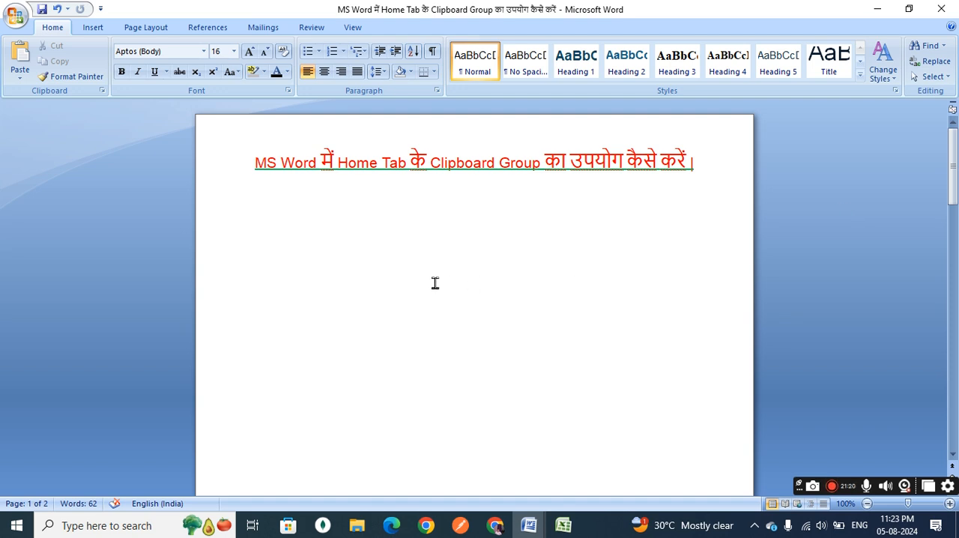
click(20, 83)
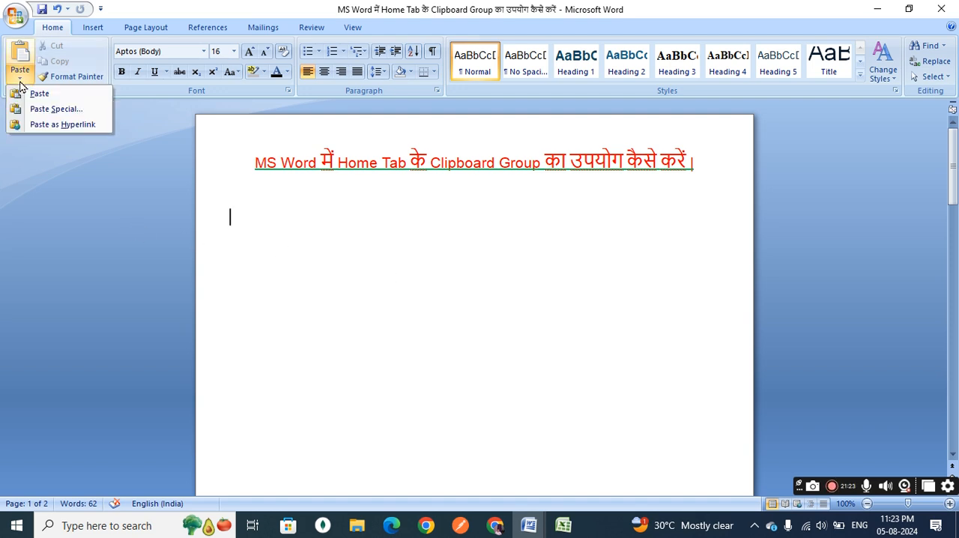
click(51, 110)
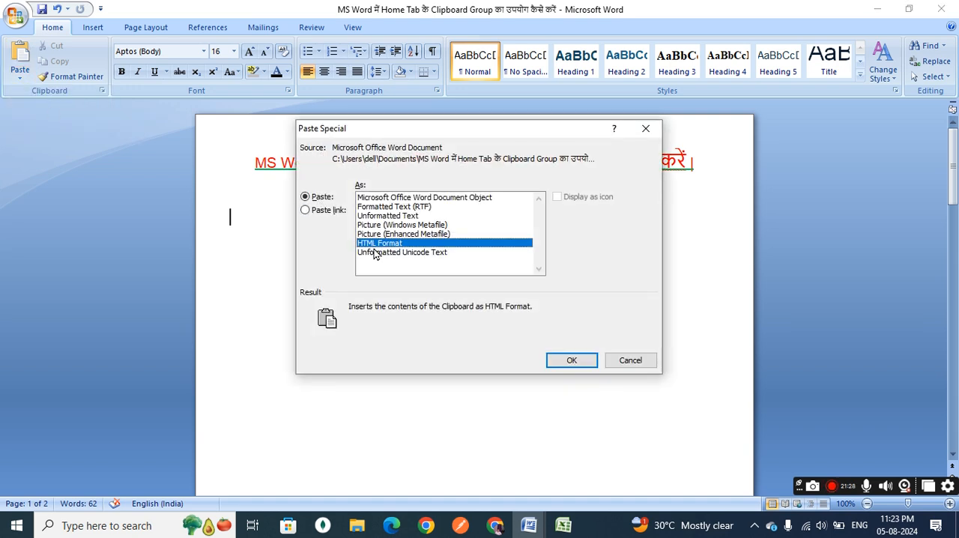
click(305, 210)
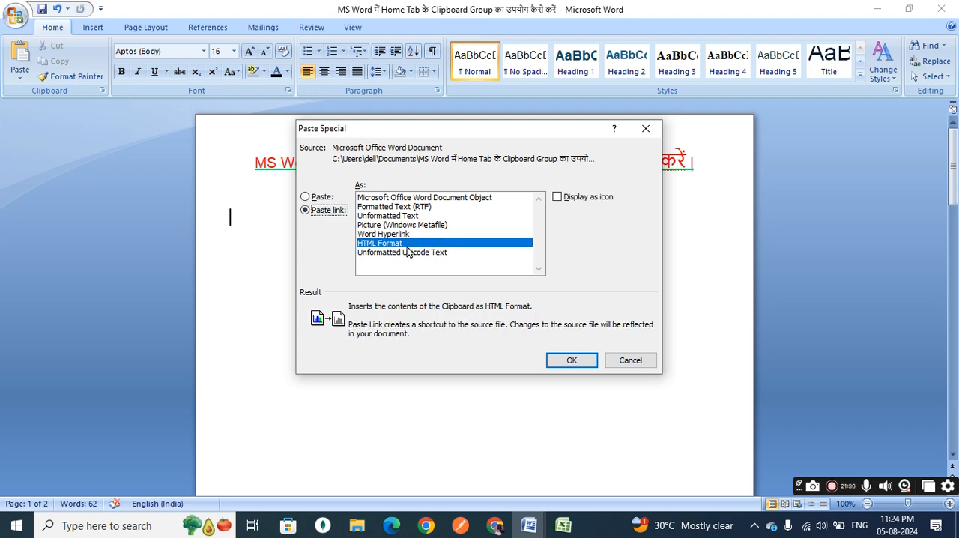
click(571, 361)
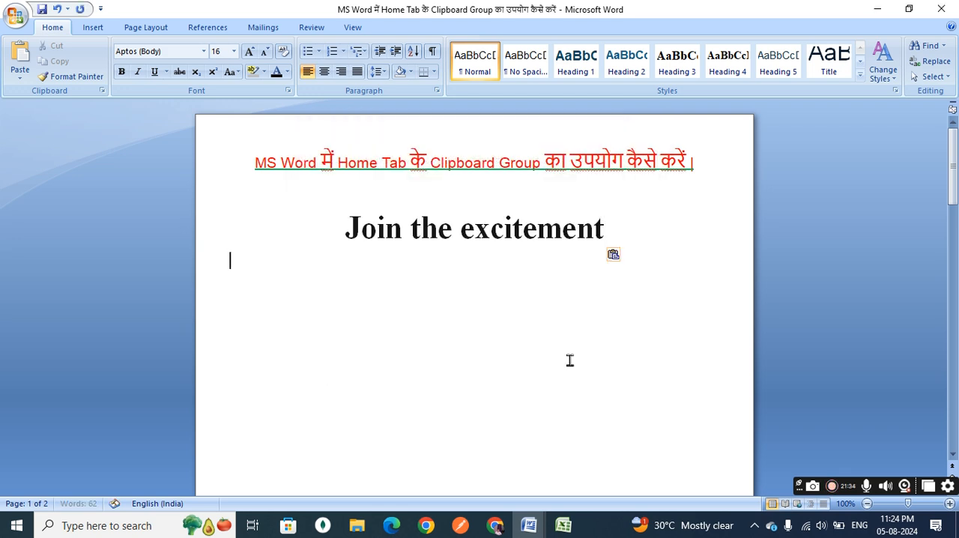
Paste the copied heading "Join the excitement" as a hyperlink on the line below the linked heading.
double_click(493, 228)
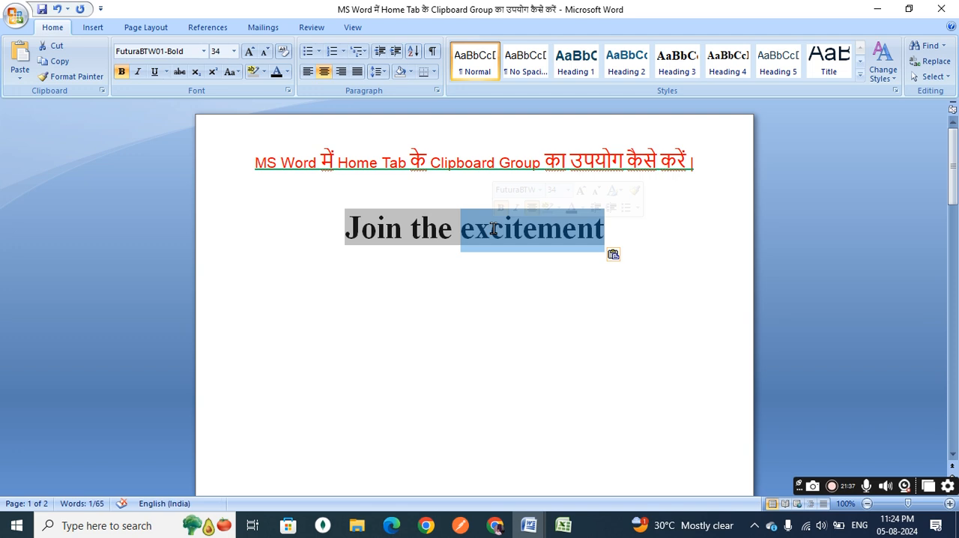
triple_click(450, 229)
key(super+c)
scroll(506, 302, down, 12)
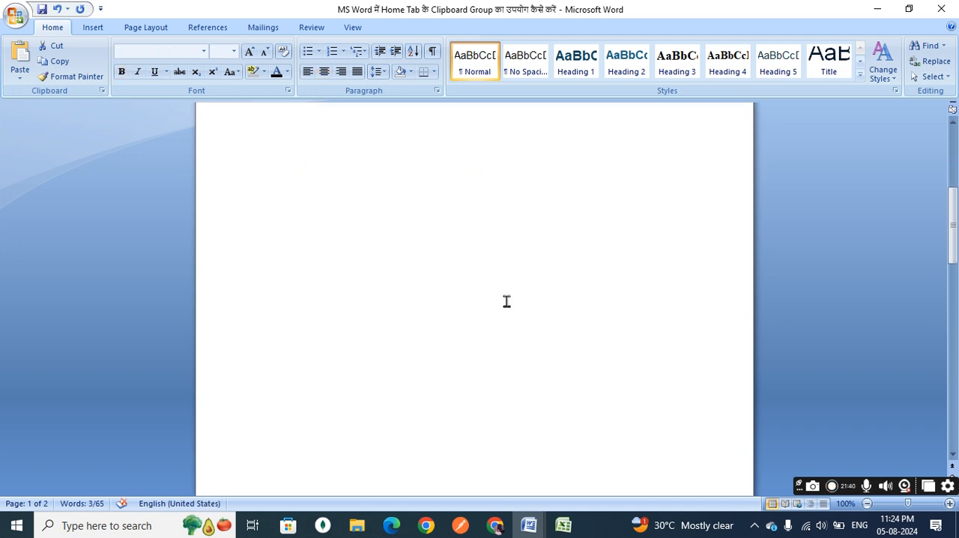
scroll(506, 302, up, 12)
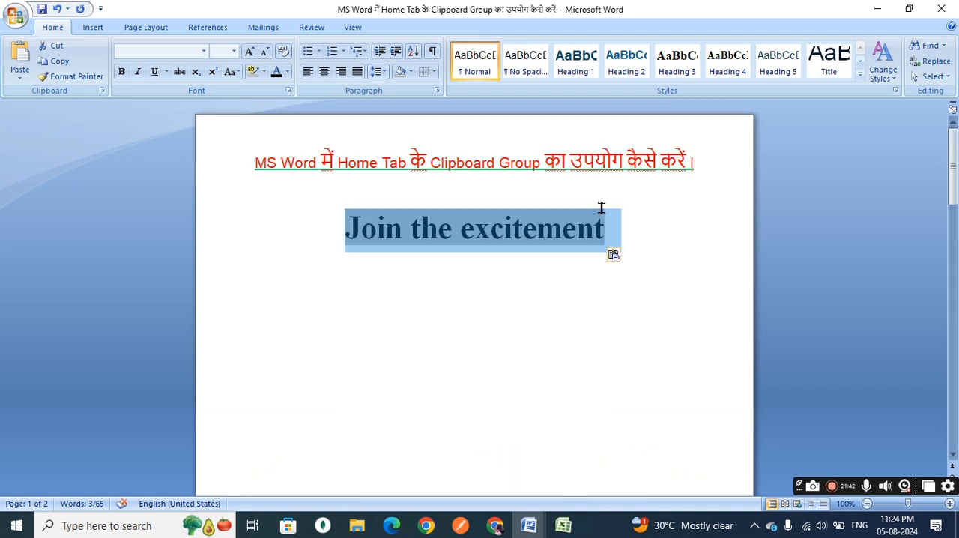
click(615, 227)
click(458, 255)
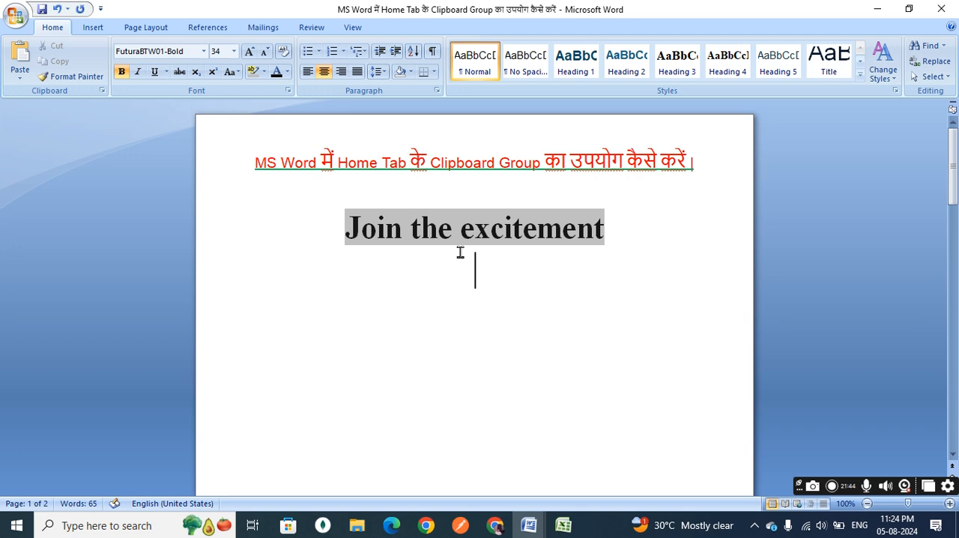
click(21, 78)
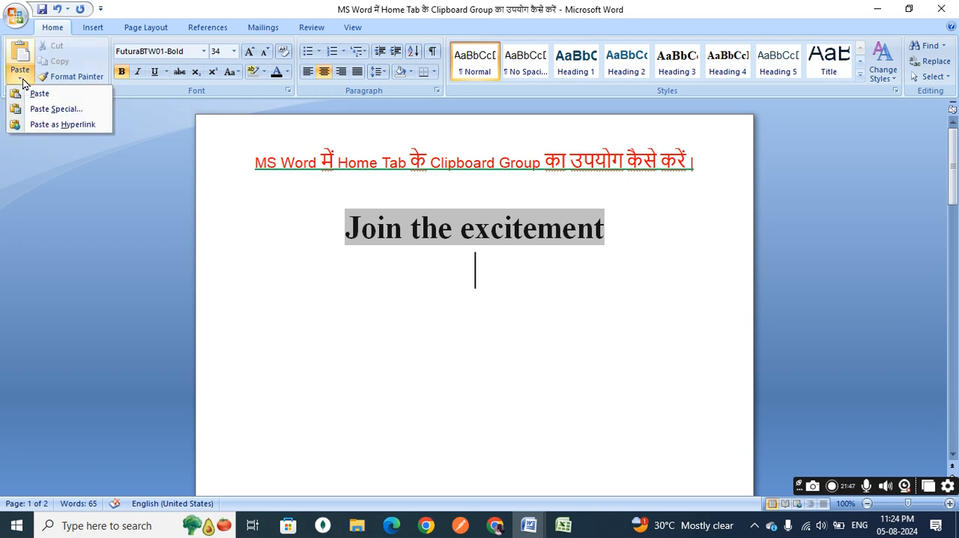
click(68, 126)
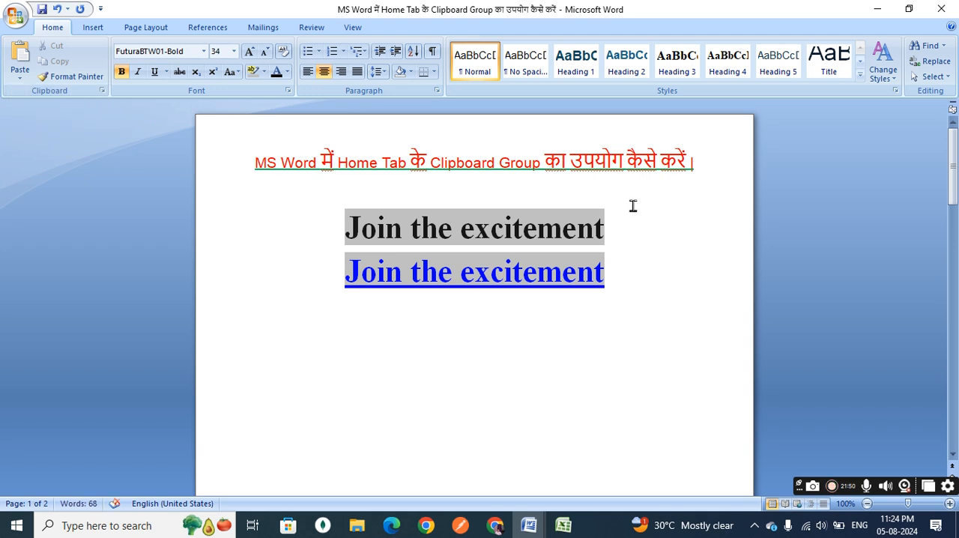
Follow the "Join the excitement" hyperlink to its source heading on page 2, and repeat the jump from page 1.
click(620, 225)
ctrl+click(562, 279)
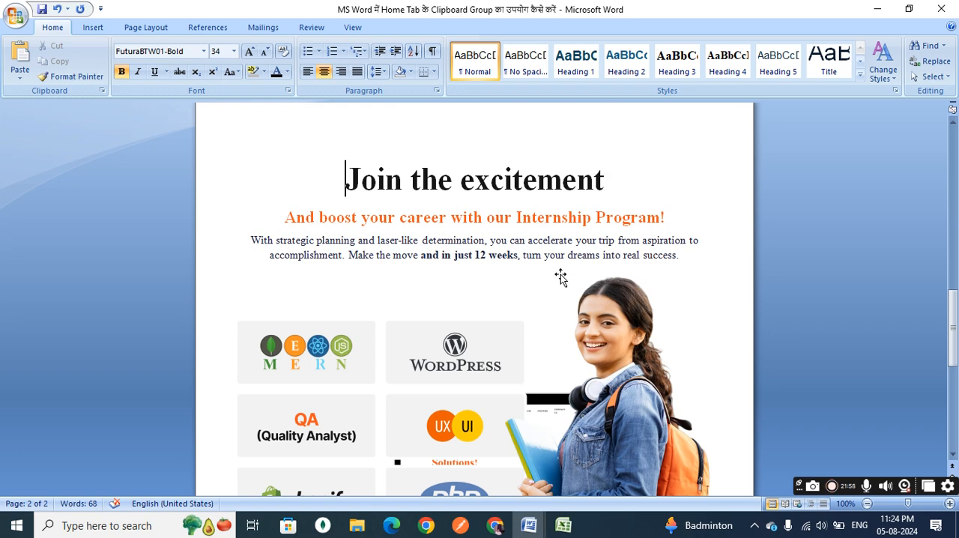
scroll(561, 277, up, 15)
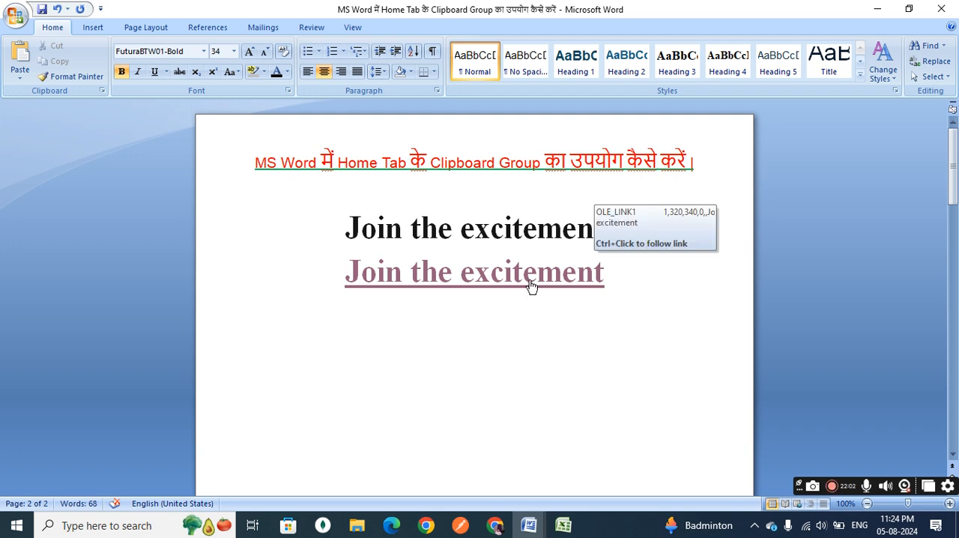
ctrl+click(531, 285)
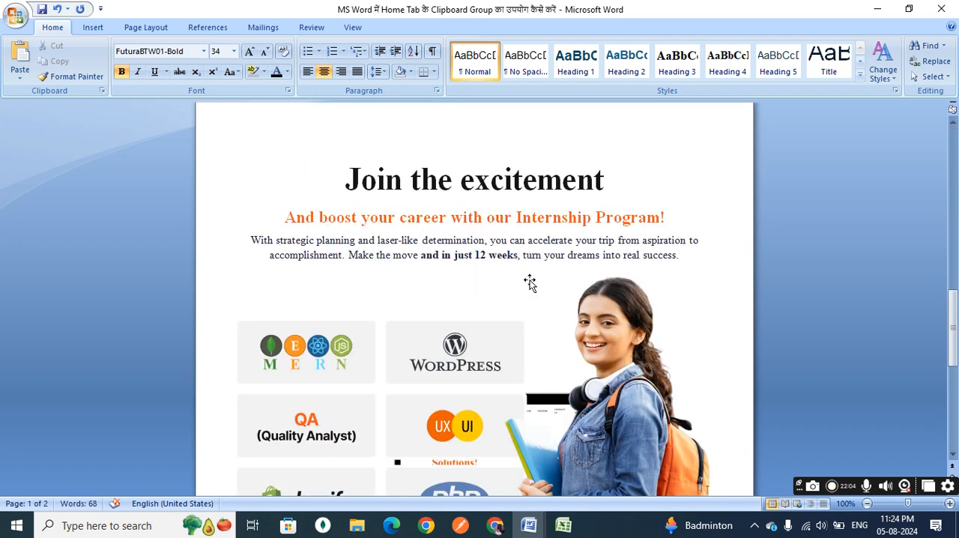
Delete the linked heading and the hyperlinked heading below the title on page 1.
scroll(529, 276, up, 15)
drag(608, 265, 347, 232)
key(Delete)
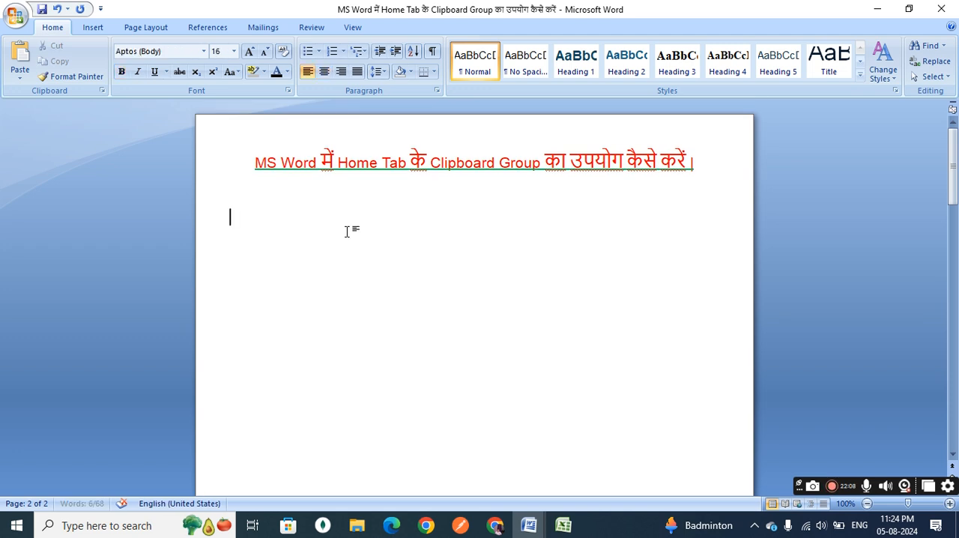
Write "Table of …" below the title, followed by a numbered list with the items "What is computer" and "kdfkdk".
text(Table of)
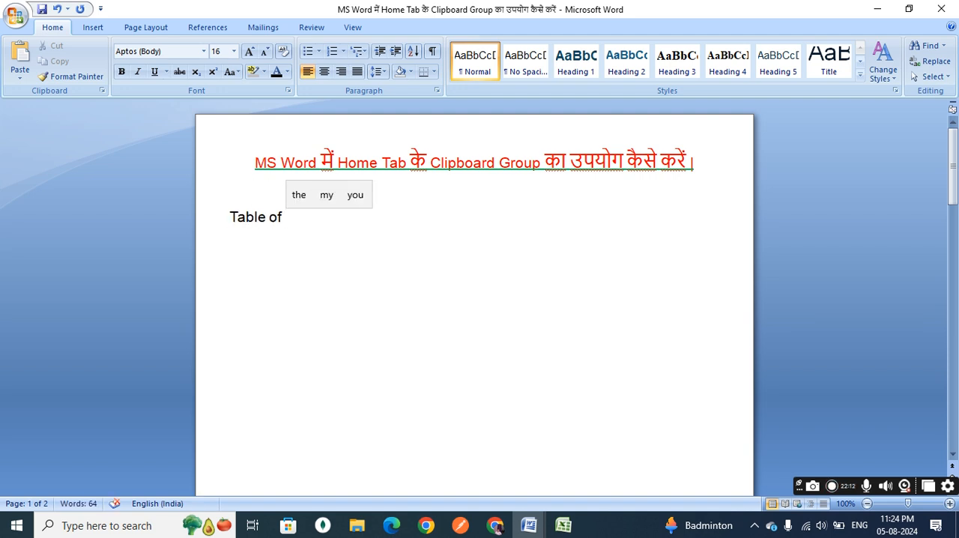
text( ..)
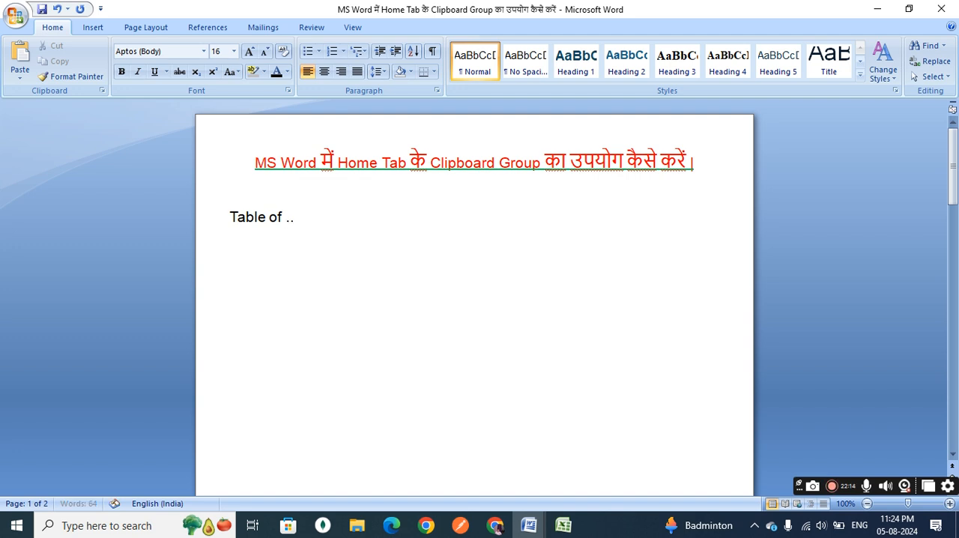
text(1. )
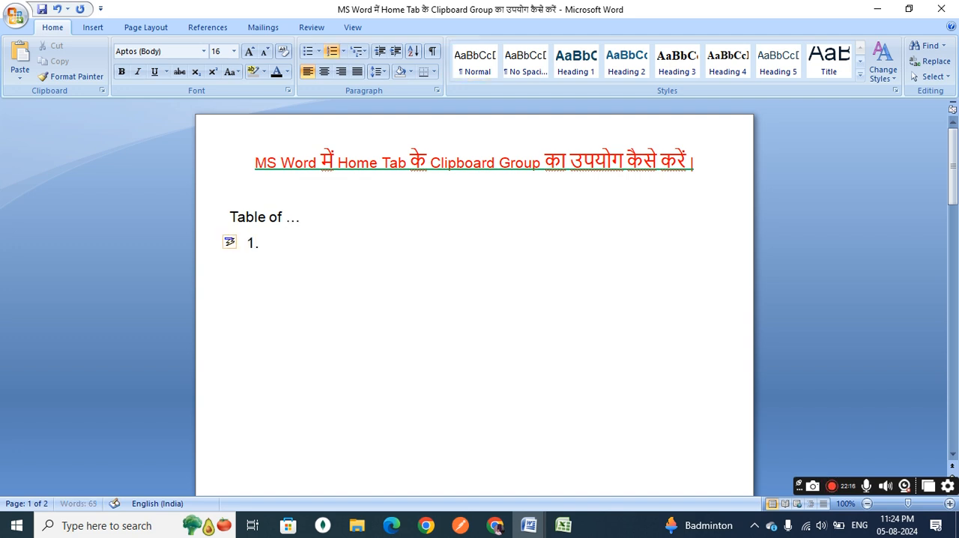
text(ABout)
key(BackSpace)
key(BackSpace)
key(BackSpace)
key(BackSpace)
key(BackSpace)
text(what is )
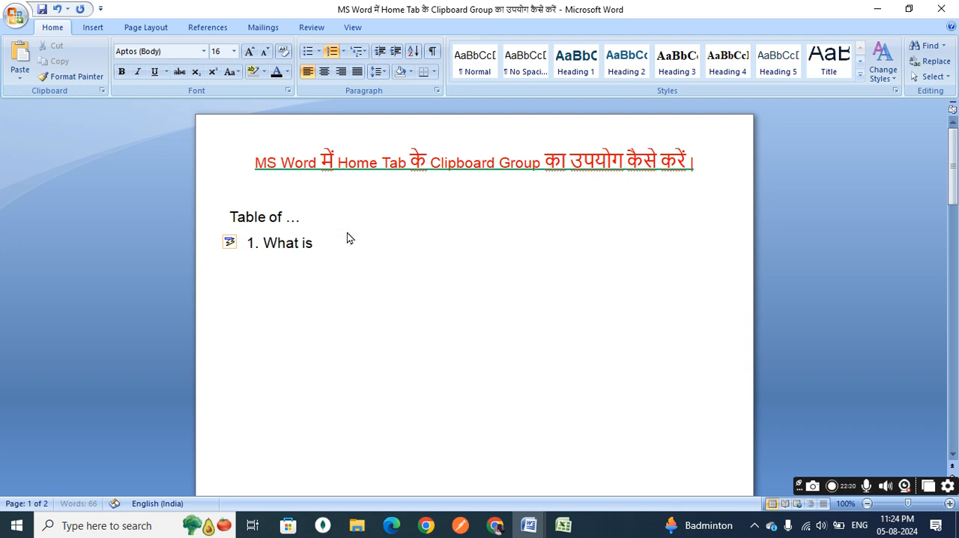
text(computer)
key(Return)
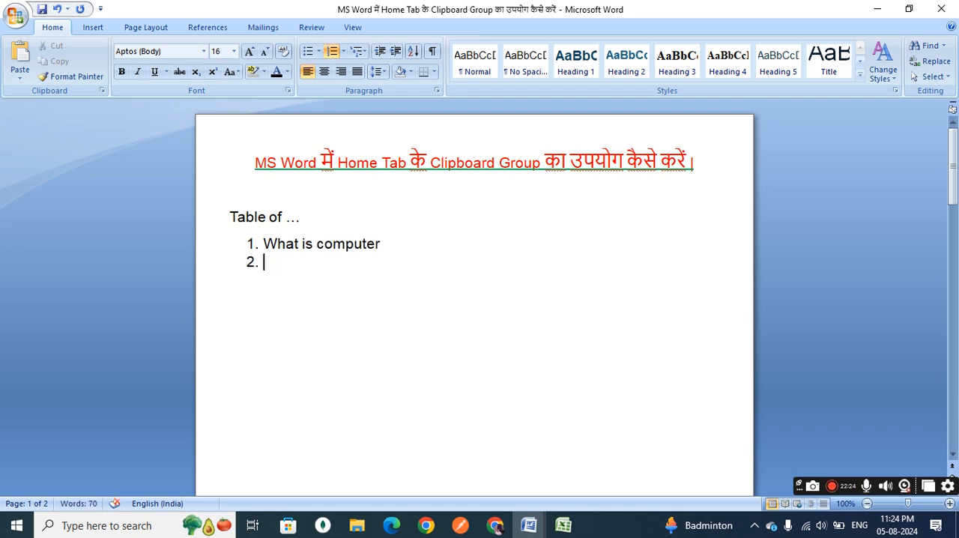
text(kdfkdk)
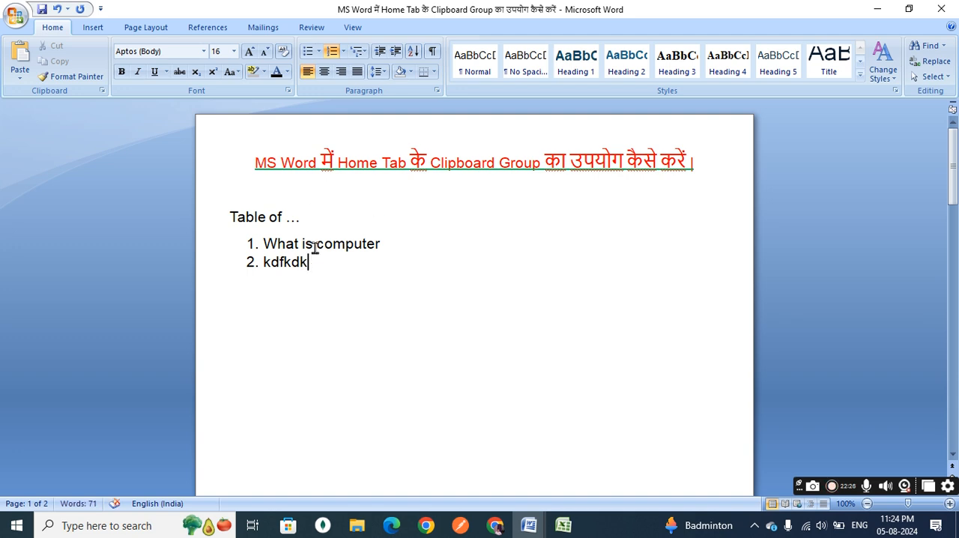
click(335, 251)
scroll(390, 349, down, 15)
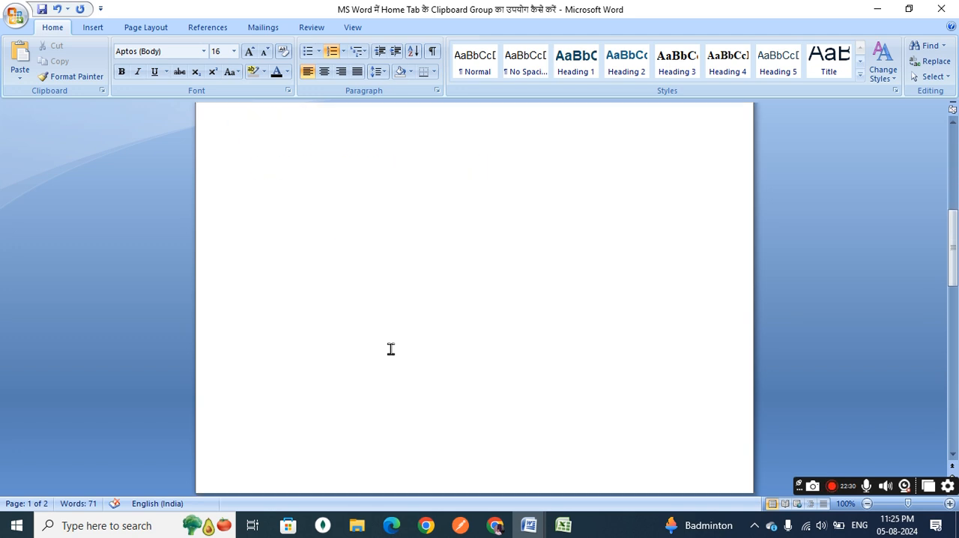
scroll(391, 349, up, 15)
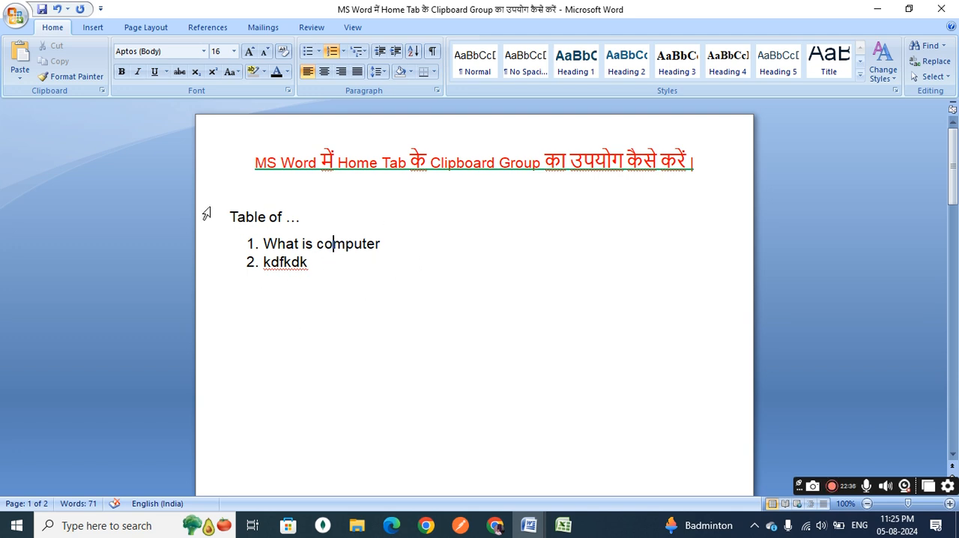
click(19, 77)
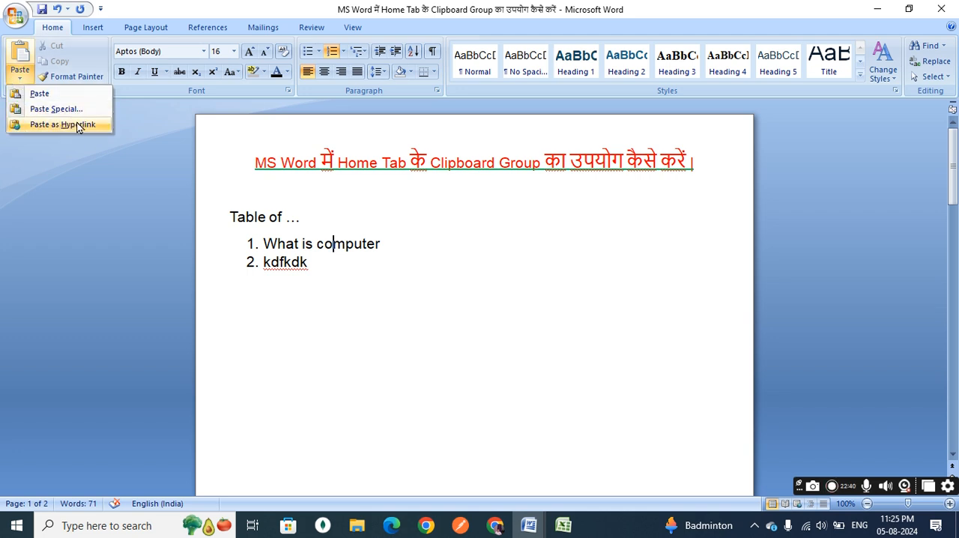
click(368, 268)
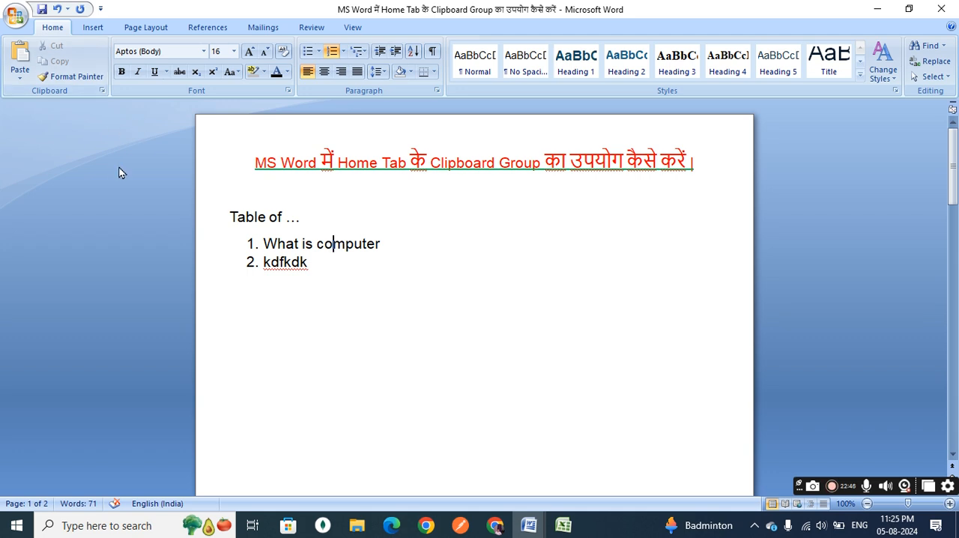
click(20, 75)
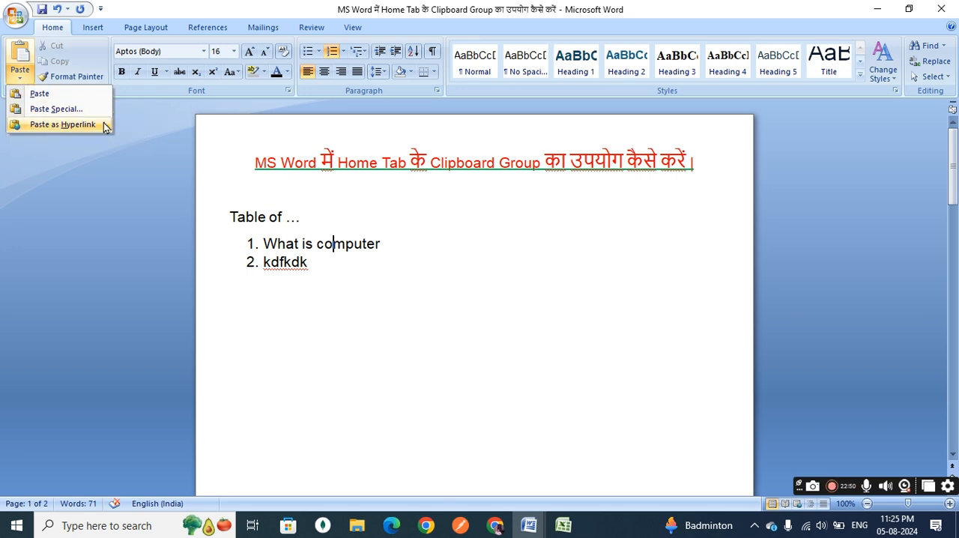
click(542, 293)
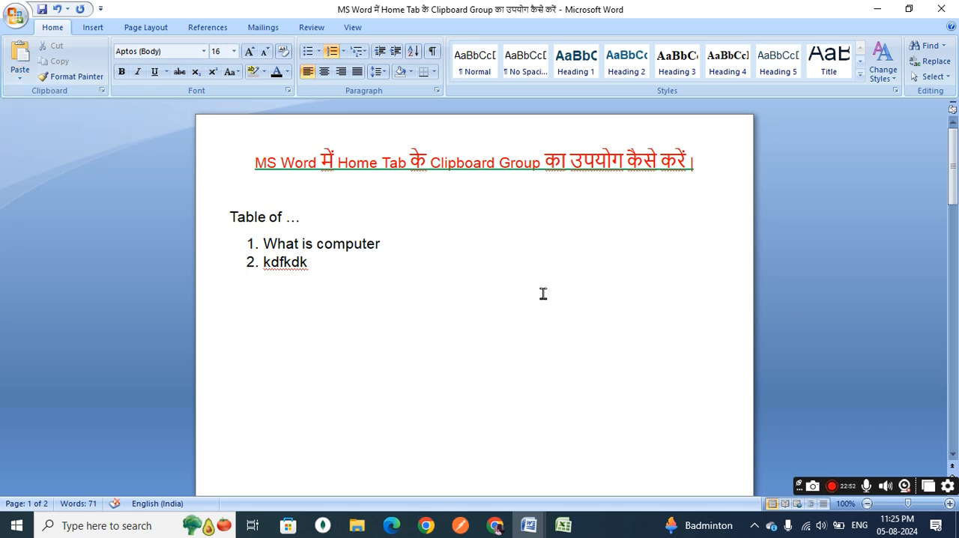